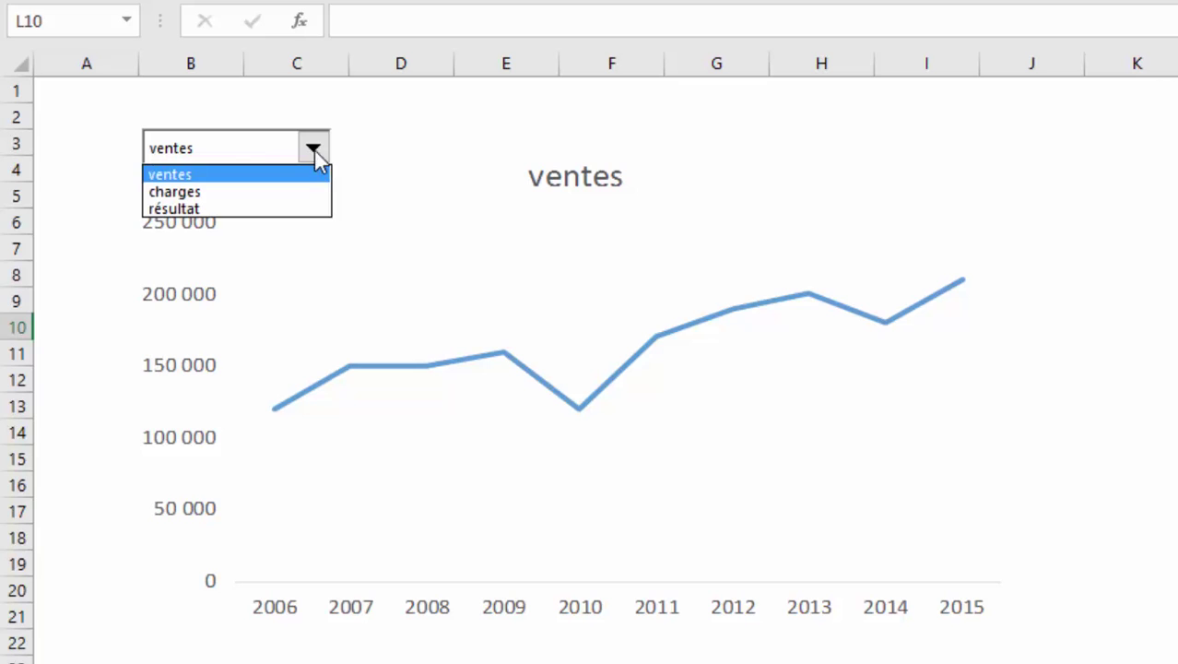
Switch the drop-down selector to charges, résultat and back to ventes to view each chart
{"action": "left_click", "coordinate": [300, 188]}
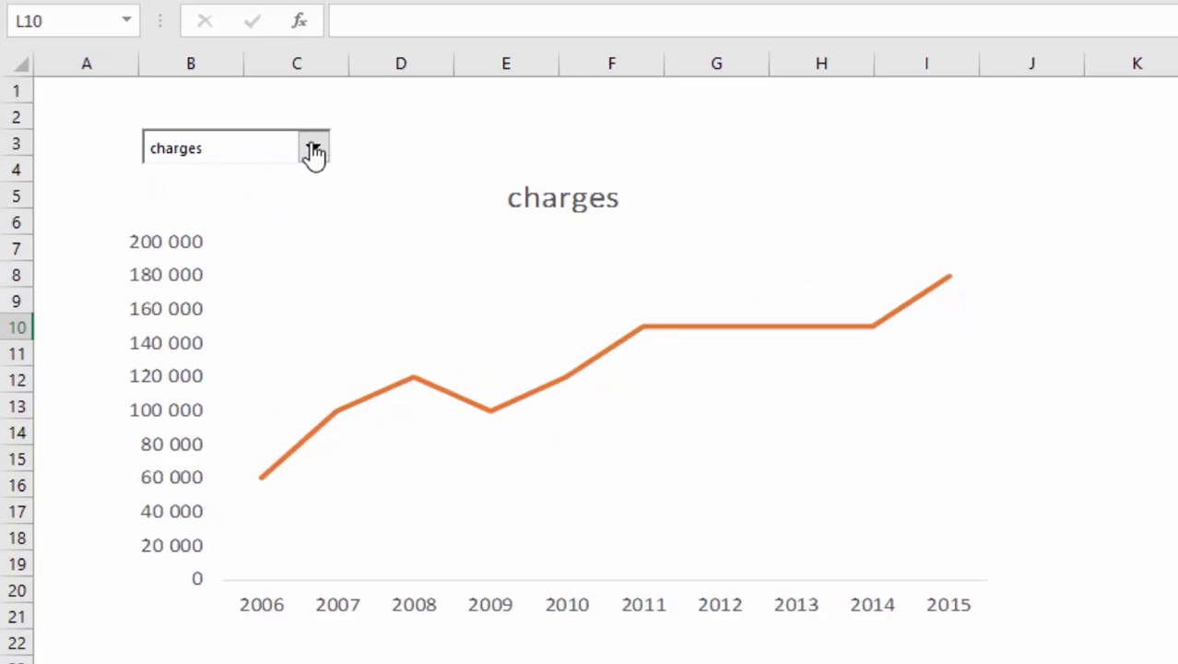
{"action": "left_click", "coordinate": [313, 148]}
{"action": "left_click", "coordinate": [298, 205]}
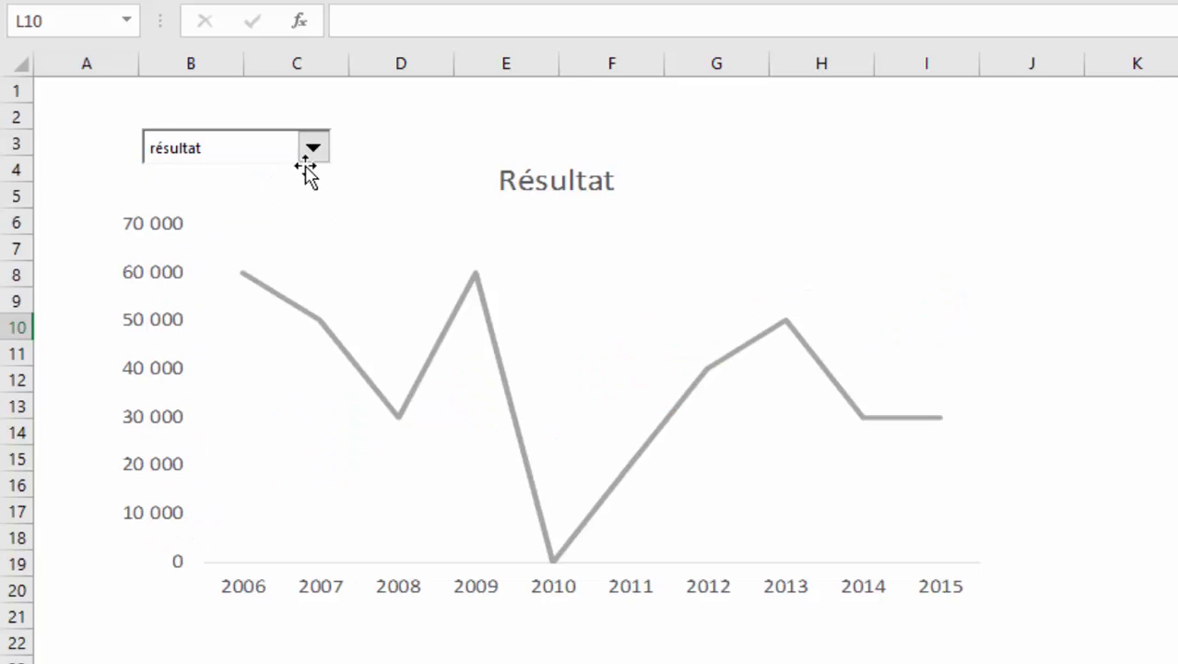
{"action": "left_click", "coordinate": [313, 151]}
{"action": "left_click", "coordinate": [312, 172]}
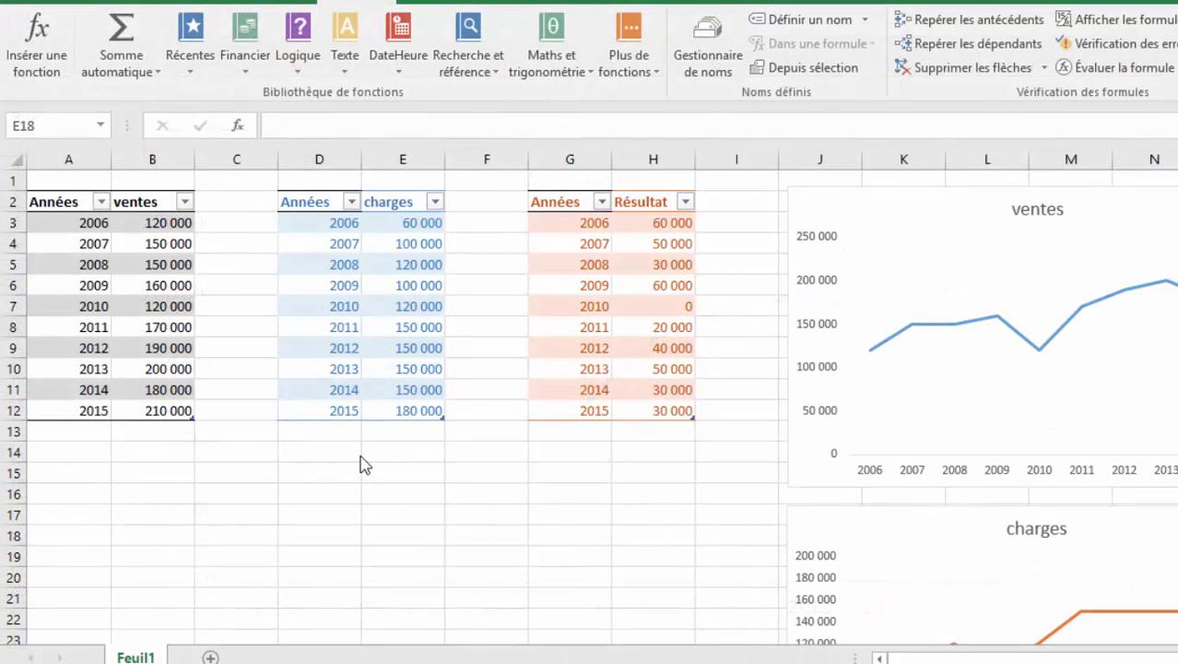
{"action": "left_click", "coordinate": [93, 448]}
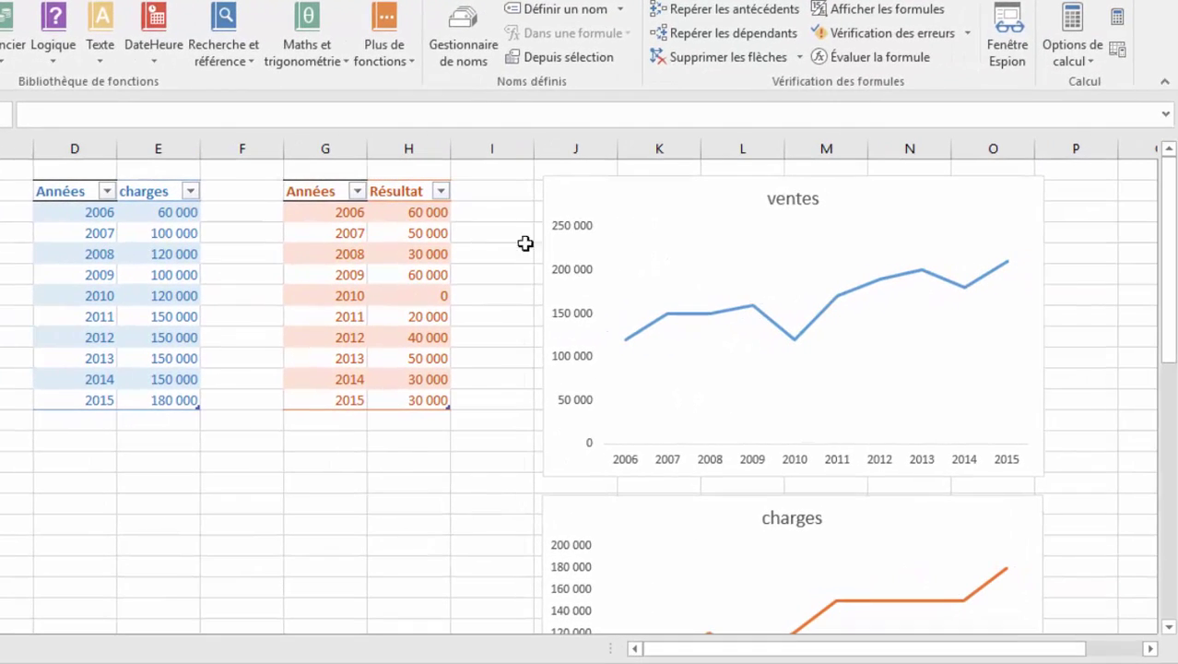
{"action": "left_click", "coordinate": [490, 215]}
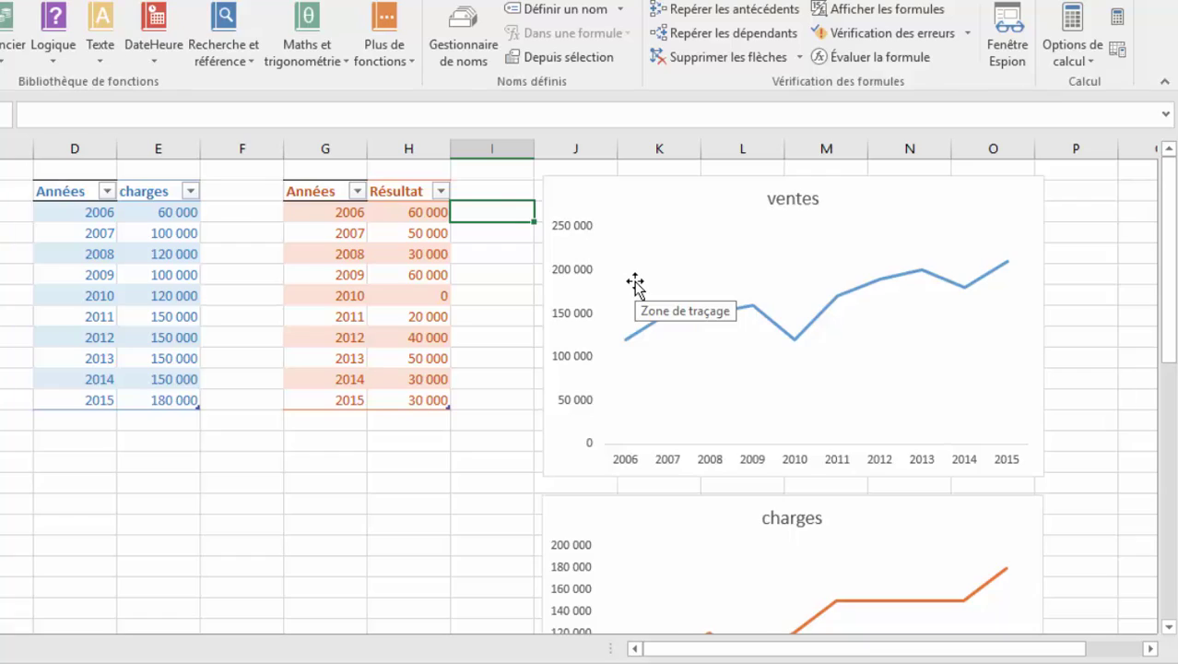
{"action": "scroll", "coordinate": [634, 284], "scroll_direction": "down", "scroll_amount": 4}
{"action": "scroll", "coordinate": [638, 297], "scroll_direction": "down", "scroll_amount": 4}
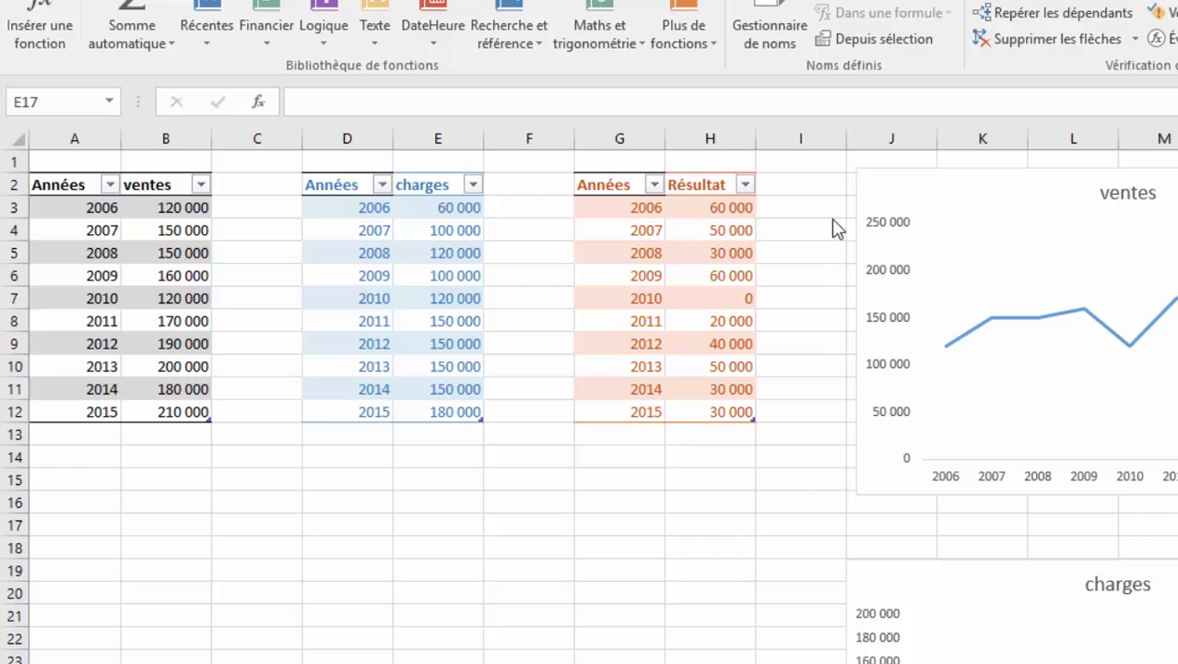
Define the name ventes for the cells J1:P16 behind the ventes chart on Feuil1
{"action": "left_click", "coordinate": [863, 160]}
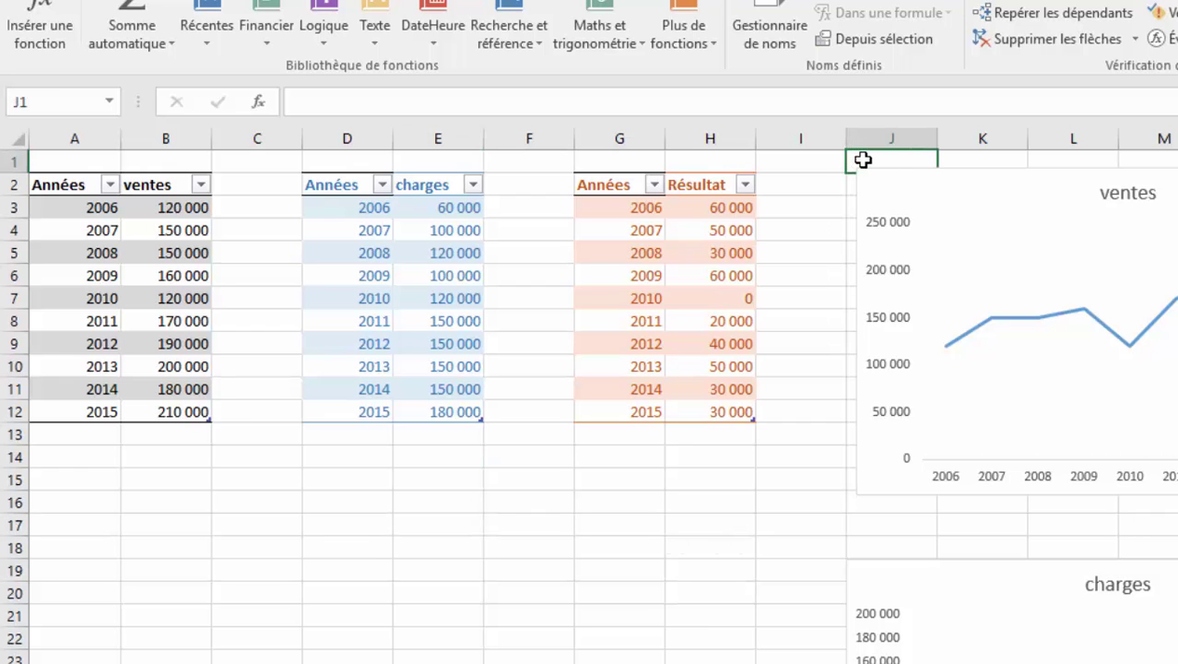
{"action": "left_click_drag", "start_coordinate": [863, 160], "coordinate": [1116, 506]}
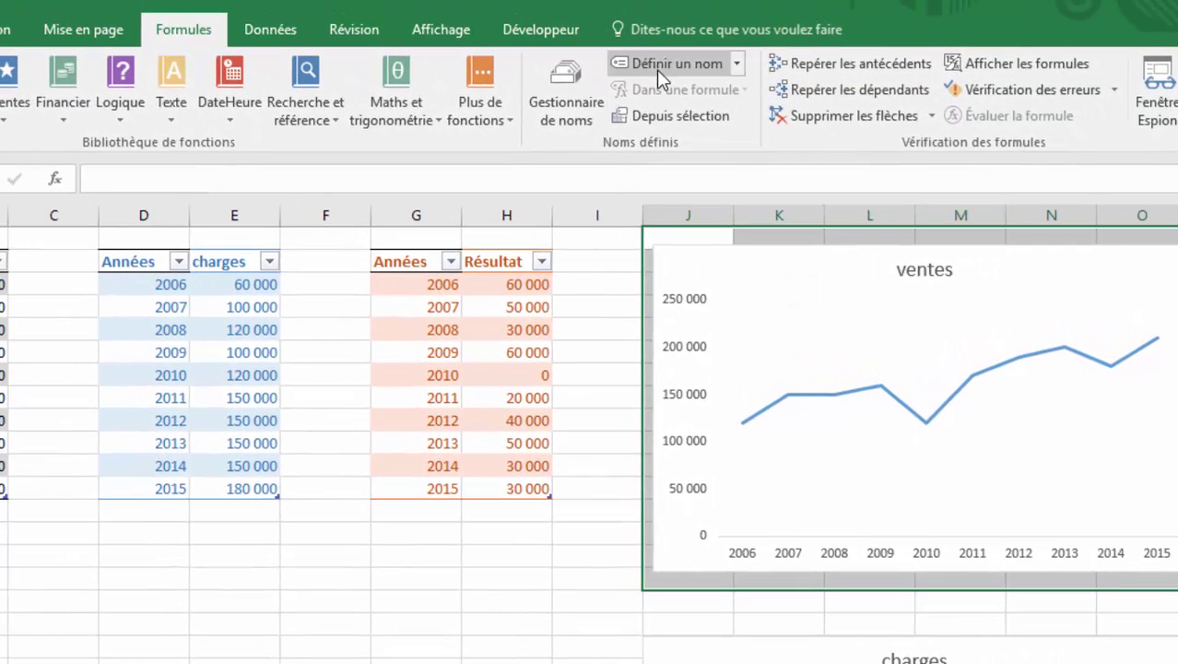
{"action": "left_click", "coordinate": [656, 69]}
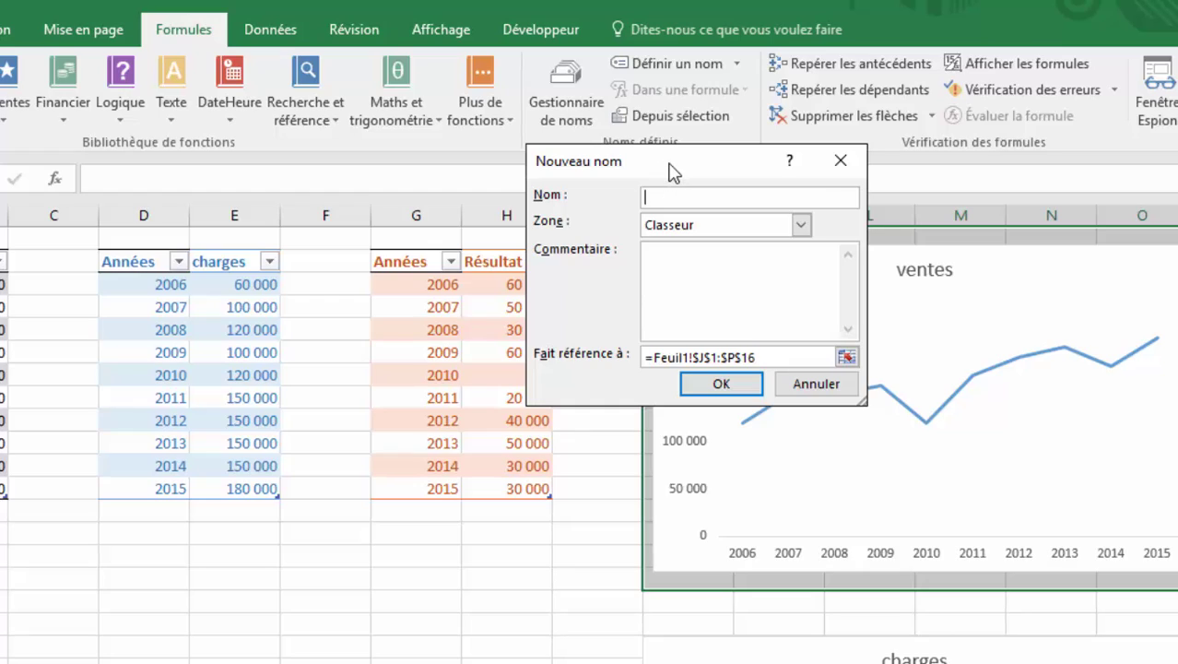
{"action": "type", "text": "ventes"}
{"action": "key", "text": "Return"}
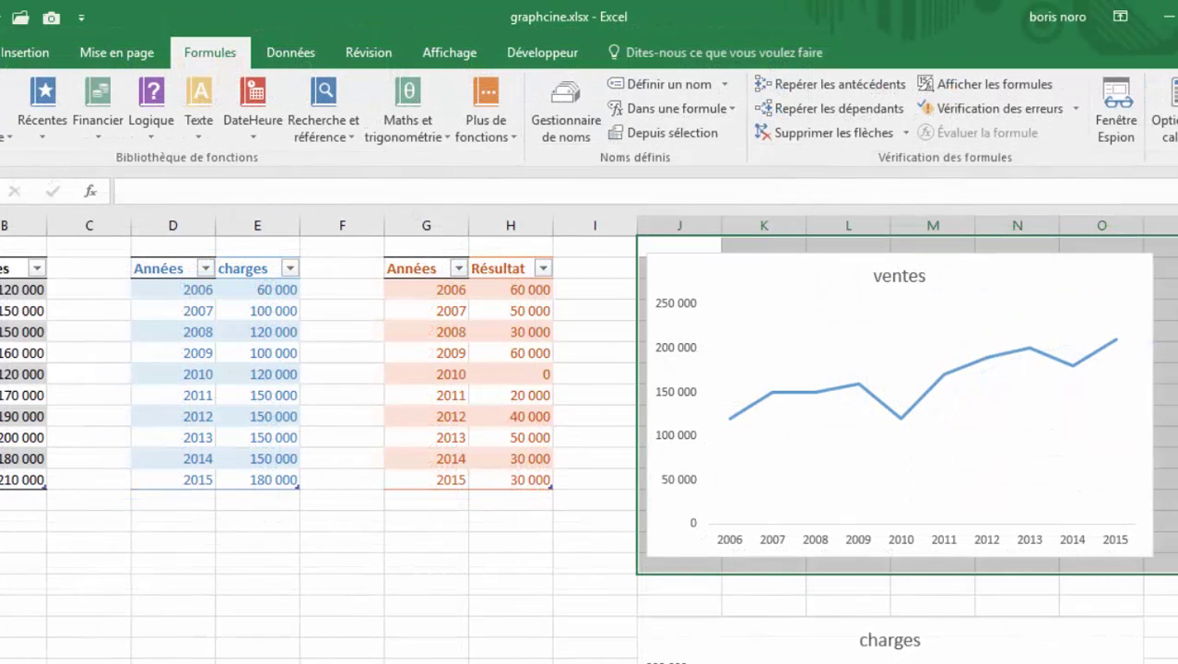
Define the name charges for the cells J18:P33 behind the charges chart
{"action": "scroll", "coordinate": [616, 609], "scroll_direction": "down", "scroll_amount": 1}
{"action": "left_click_drag", "start_coordinate": [650, 540], "coordinate": [1155, 278]}
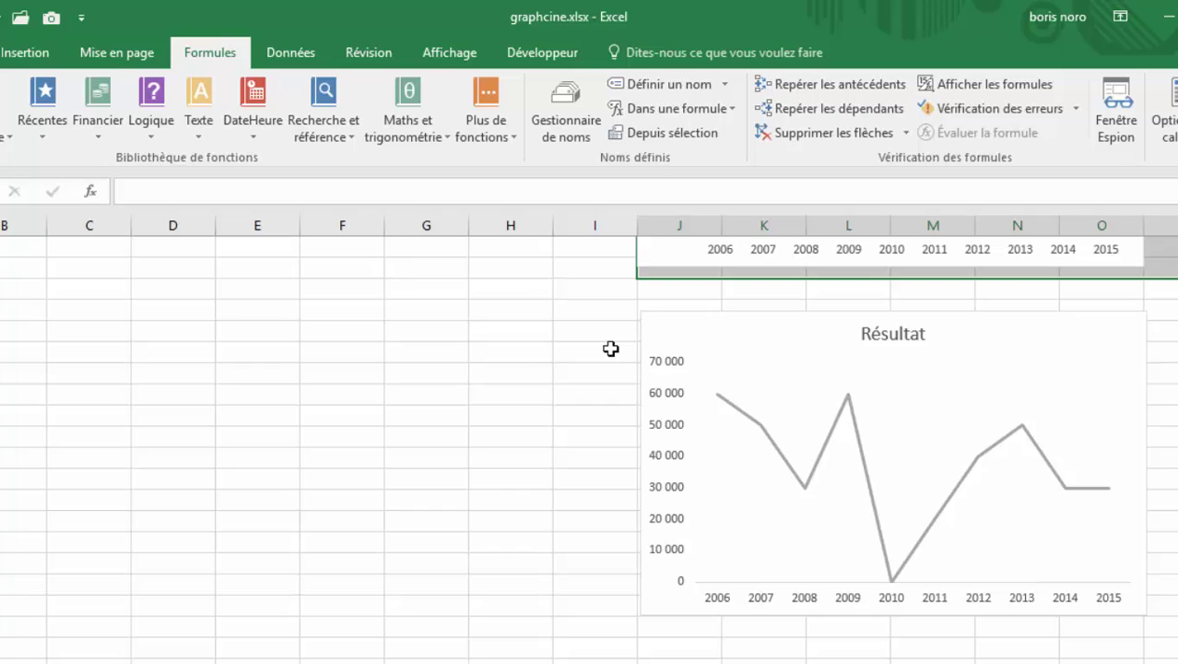
{"action": "scroll", "coordinate": [610, 348], "scroll_direction": "up", "scroll_amount": 3}
{"action": "scroll", "coordinate": [610, 348], "scroll_direction": "up", "scroll_amount": 3}
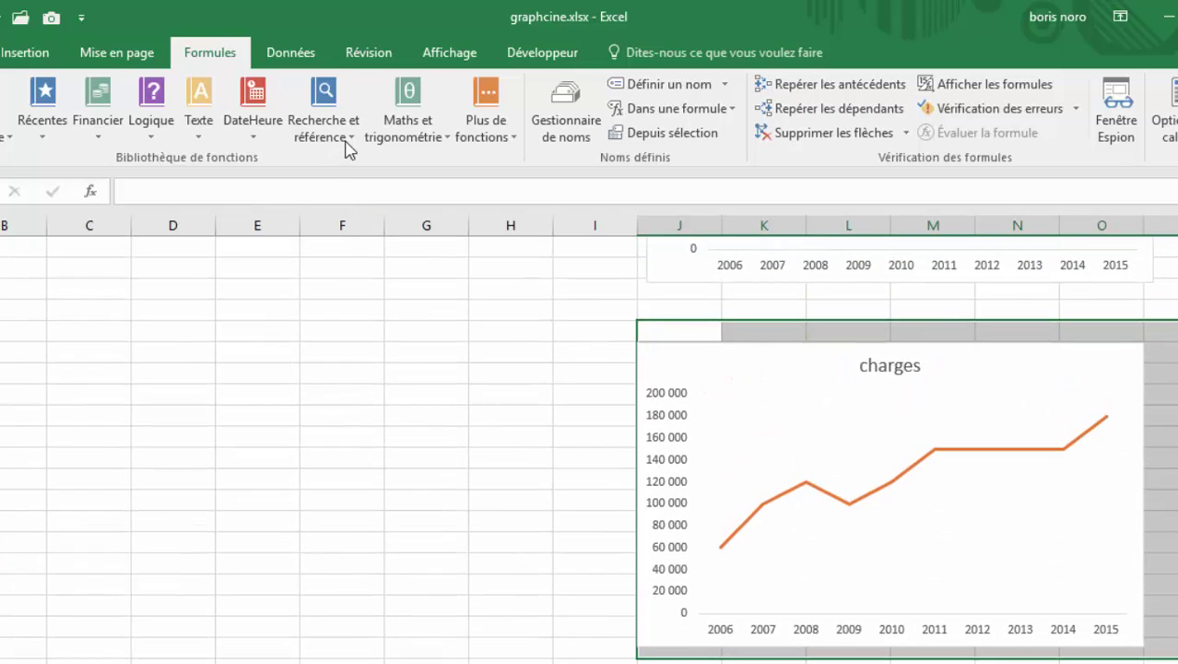
{"action": "left_click", "coordinate": [632, 85]}
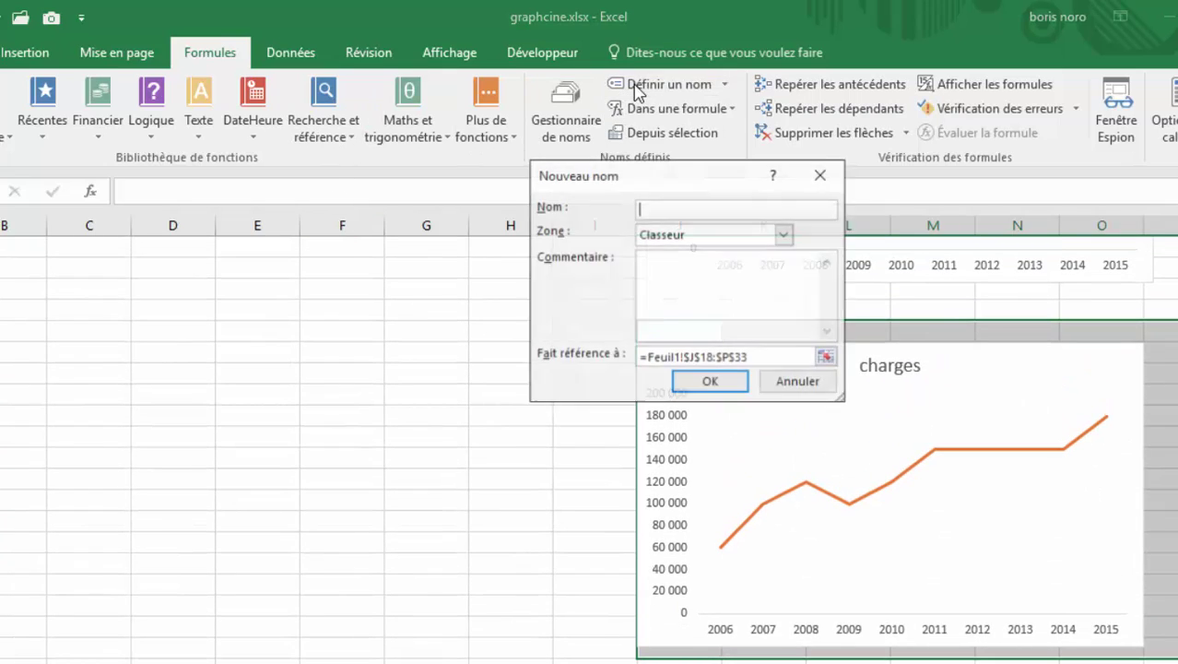
{"action": "type", "text": "charges"}
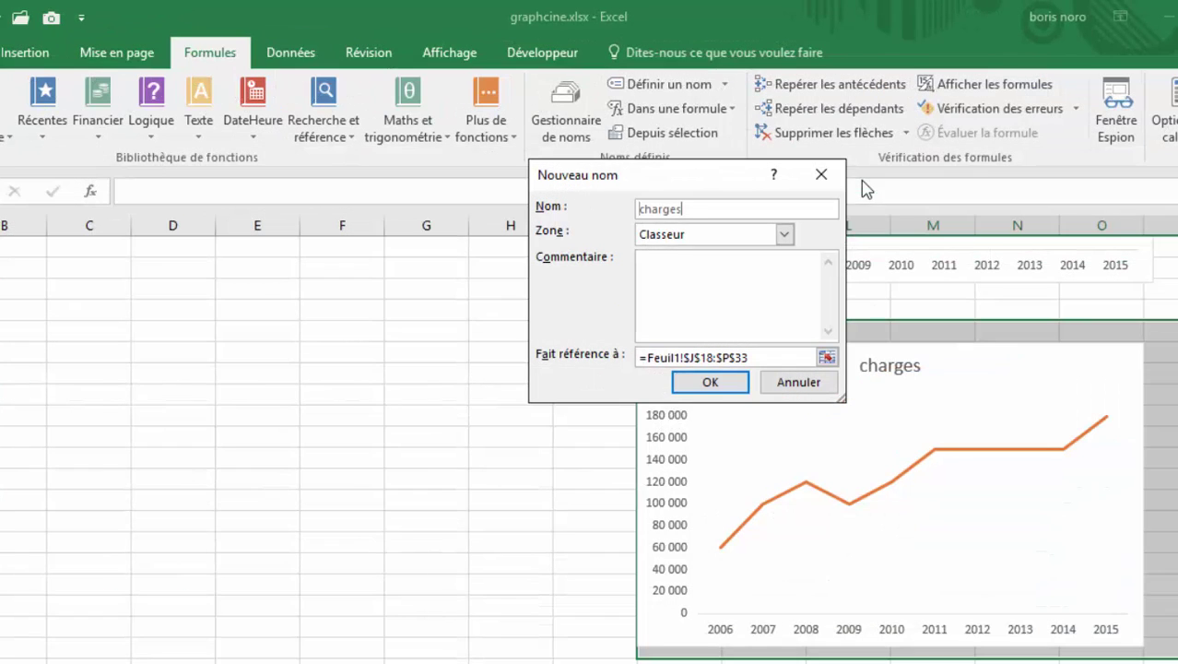
{"action": "left_click", "coordinate": [721, 382]}
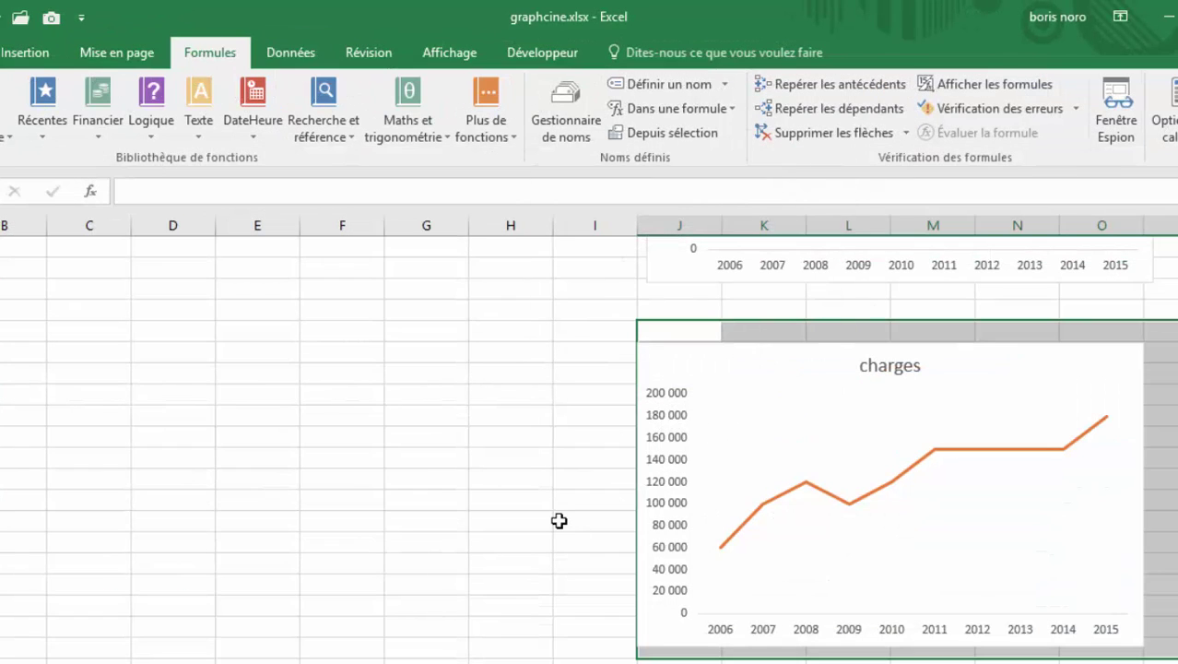
Define the name resultat for the cells J35:P50 behind the Résultat chart
{"action": "scroll", "coordinate": [558, 521], "scroll_direction": "down", "scroll_amount": 5}
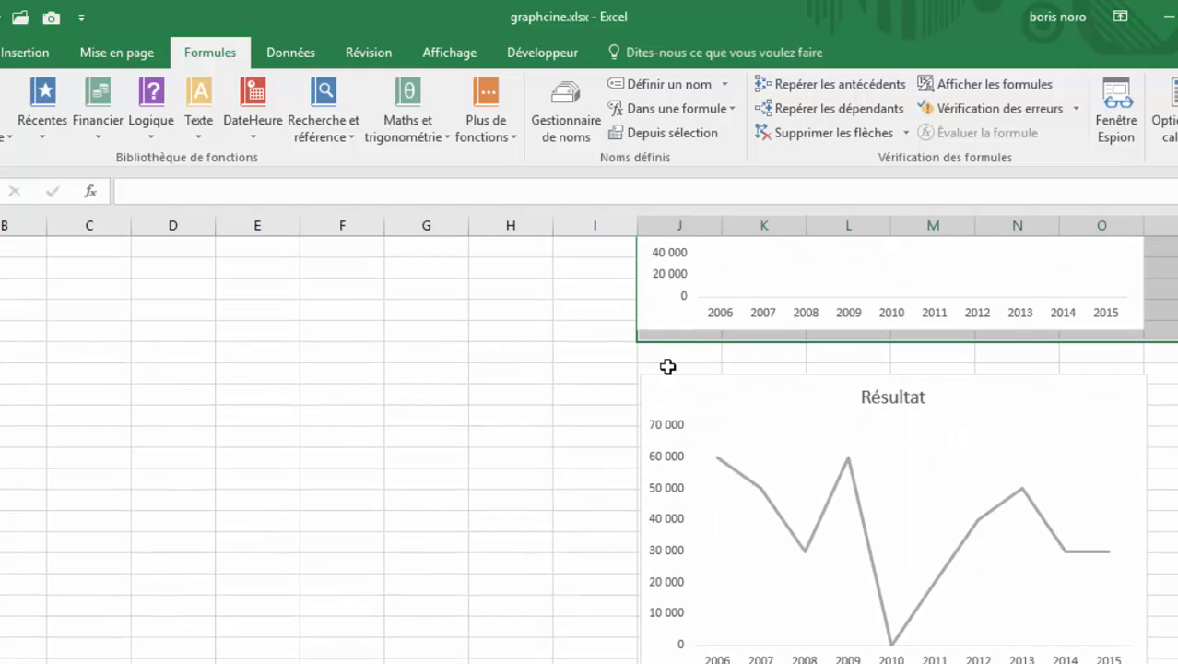
{"action": "left_click_drag", "start_coordinate": [669, 366], "coordinate": [1152, 662]}
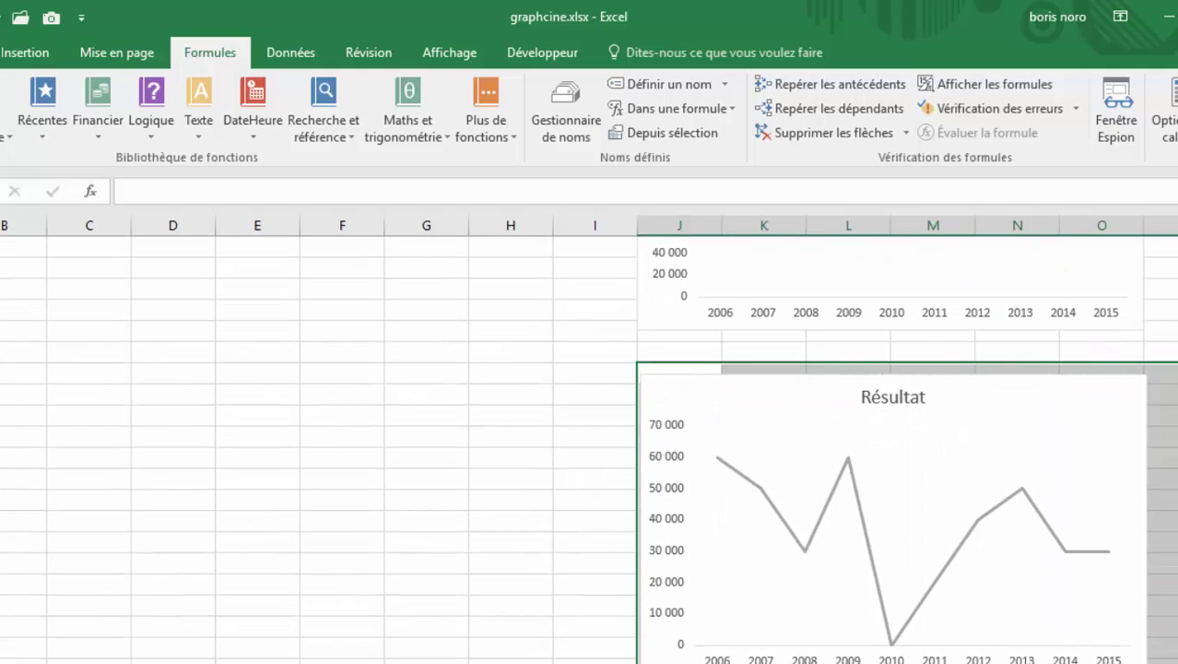
{"action": "left_click", "coordinate": [625, 84]}
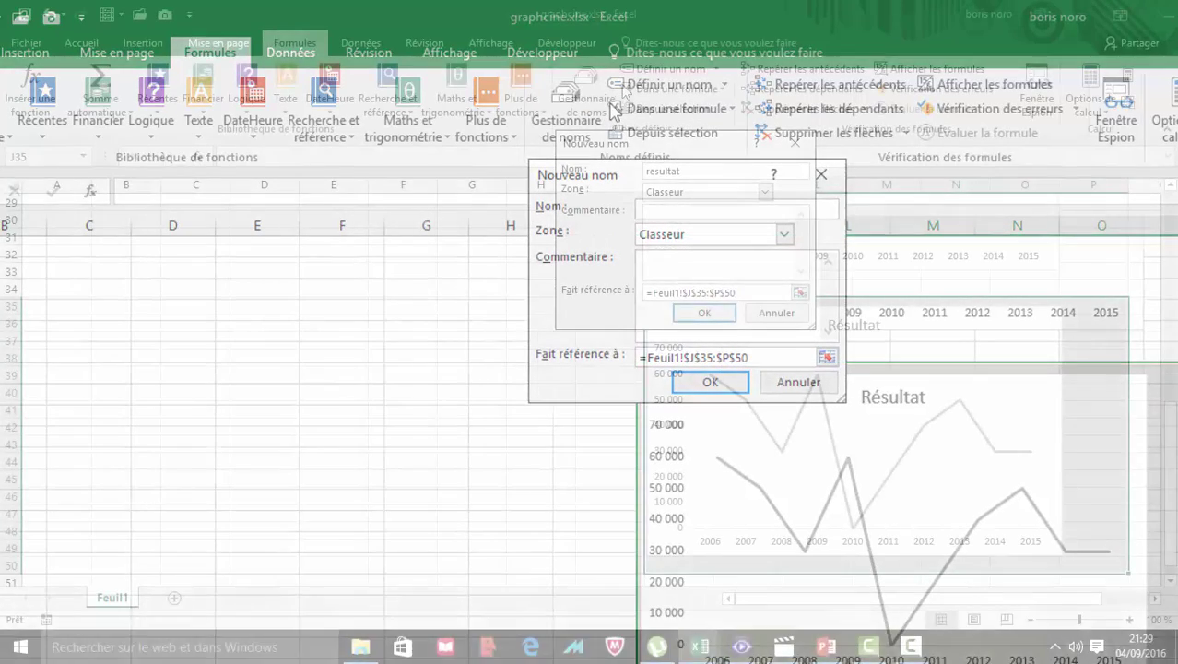
{"action": "type", "text": "resultat"}
{"action": "left_click", "coordinate": [706, 381]}
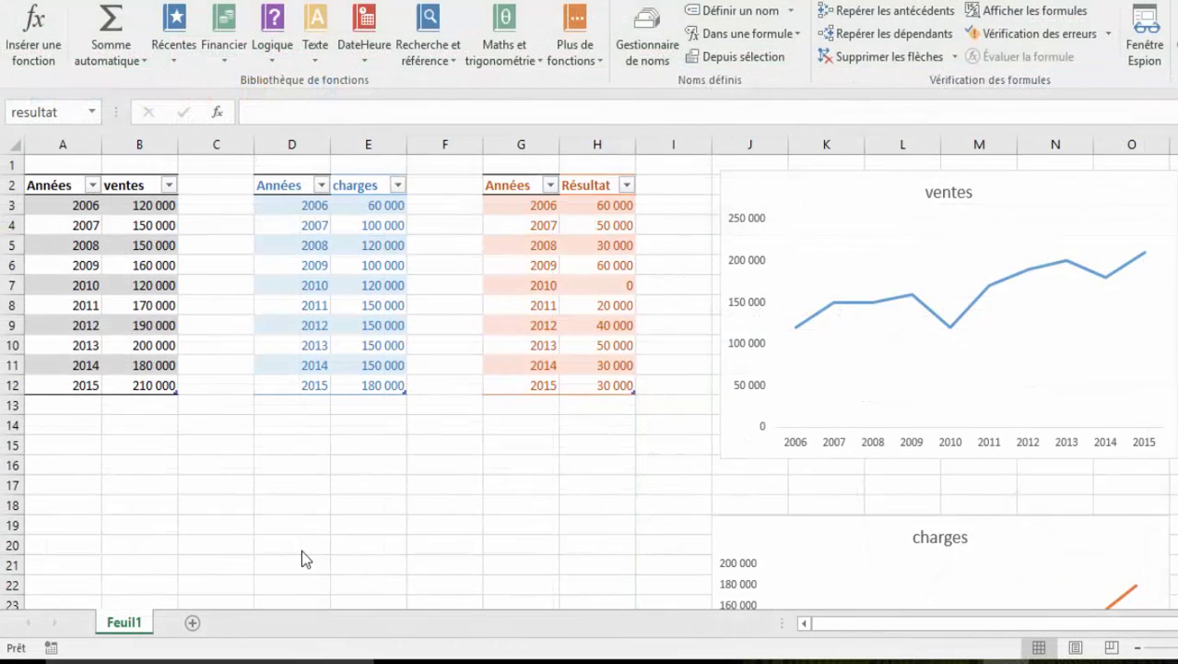
Add a new worksheet and make sure the Développeur tab is enabled in the ribbon customization
{"action": "left_click", "coordinate": [195, 623]}
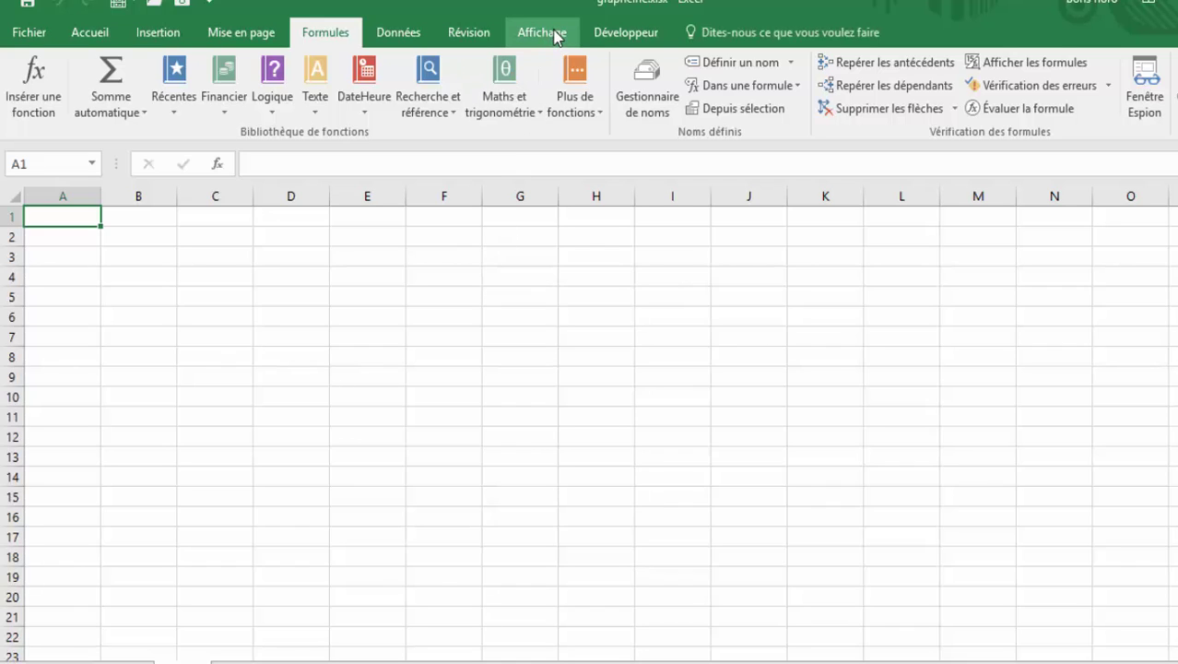
{"action": "right_click", "coordinate": [554, 35]}
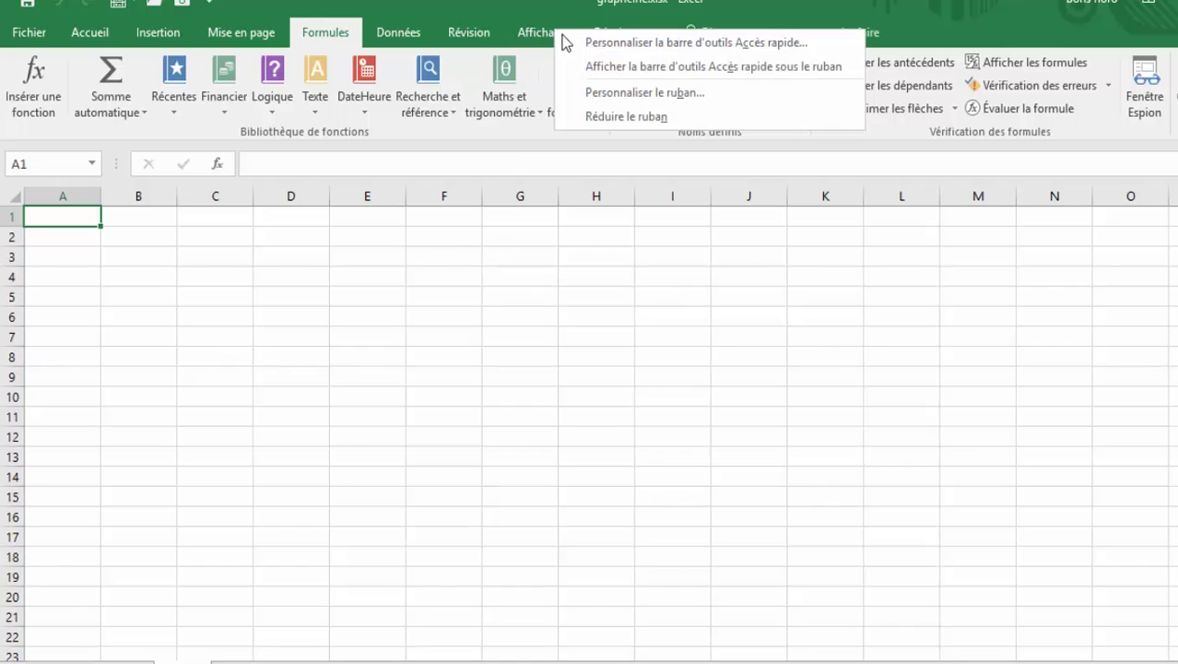
{"action": "left_click", "coordinate": [591, 96]}
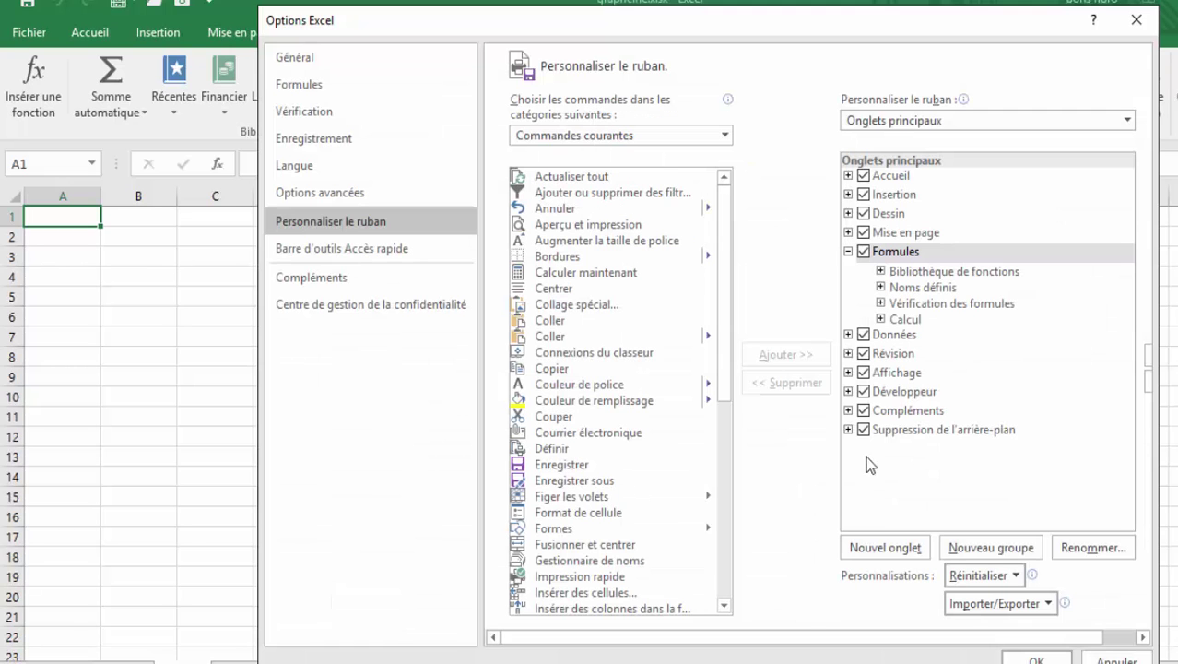
{"action": "left_click", "coordinate": [863, 393]}
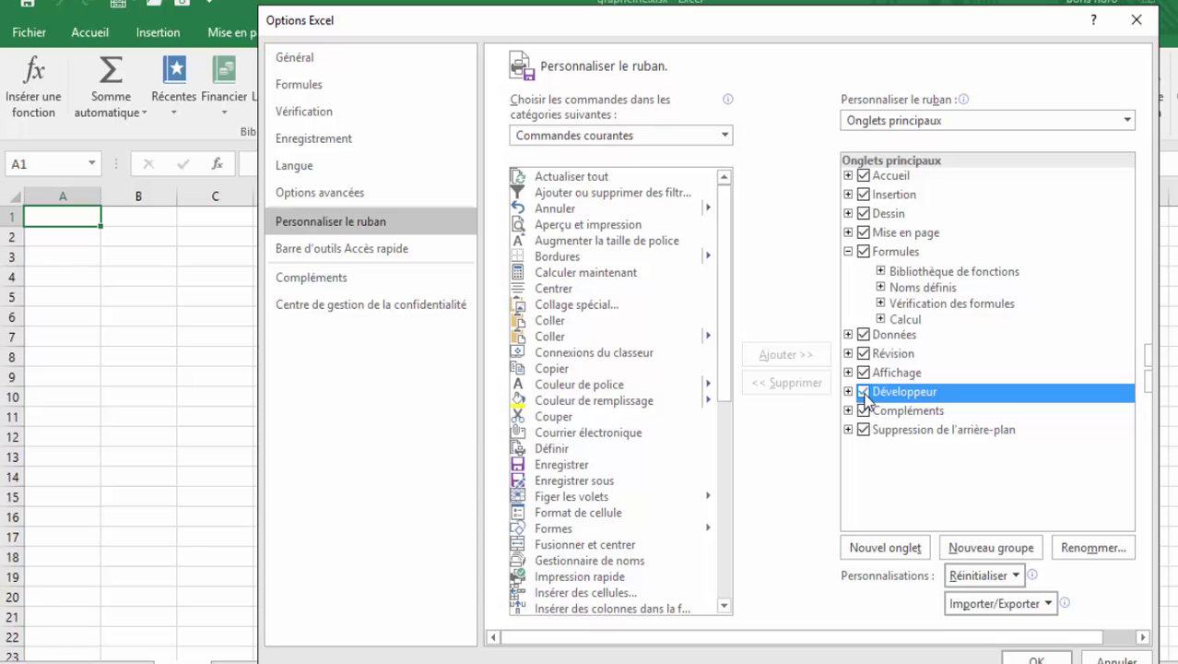
{"action": "left_click", "coordinate": [1036, 660]}
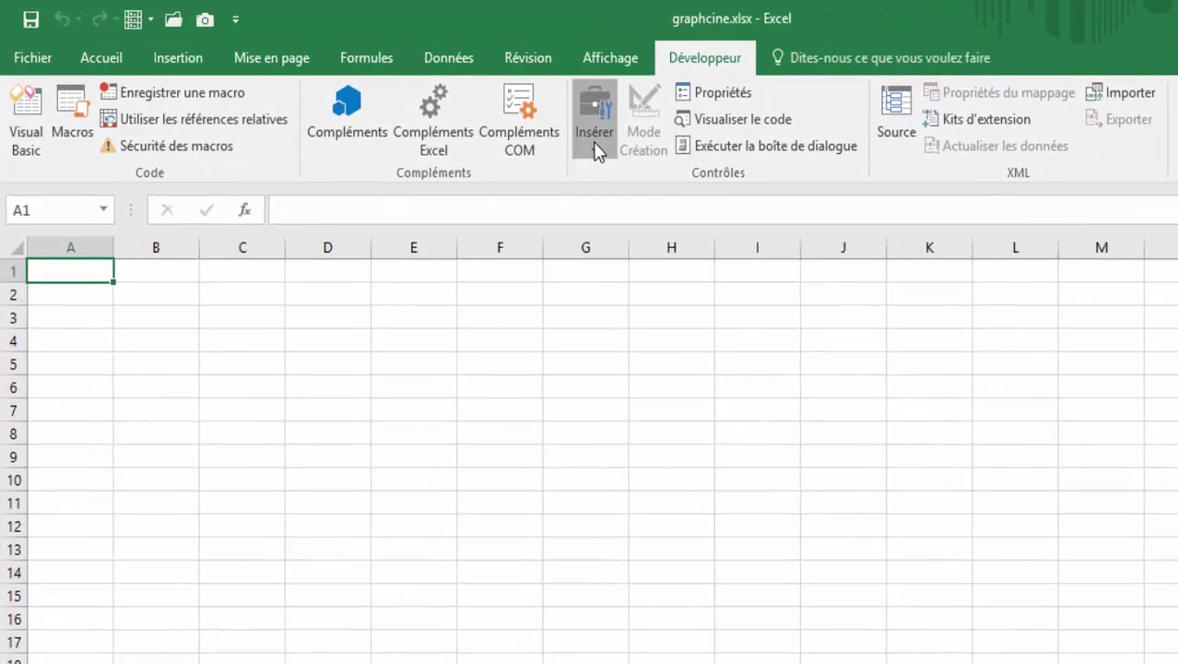
Insert a form-control combo box covering about C3:E5 on the new sheet and deselect it
{"action": "left_click", "coordinate": [477, 110]}
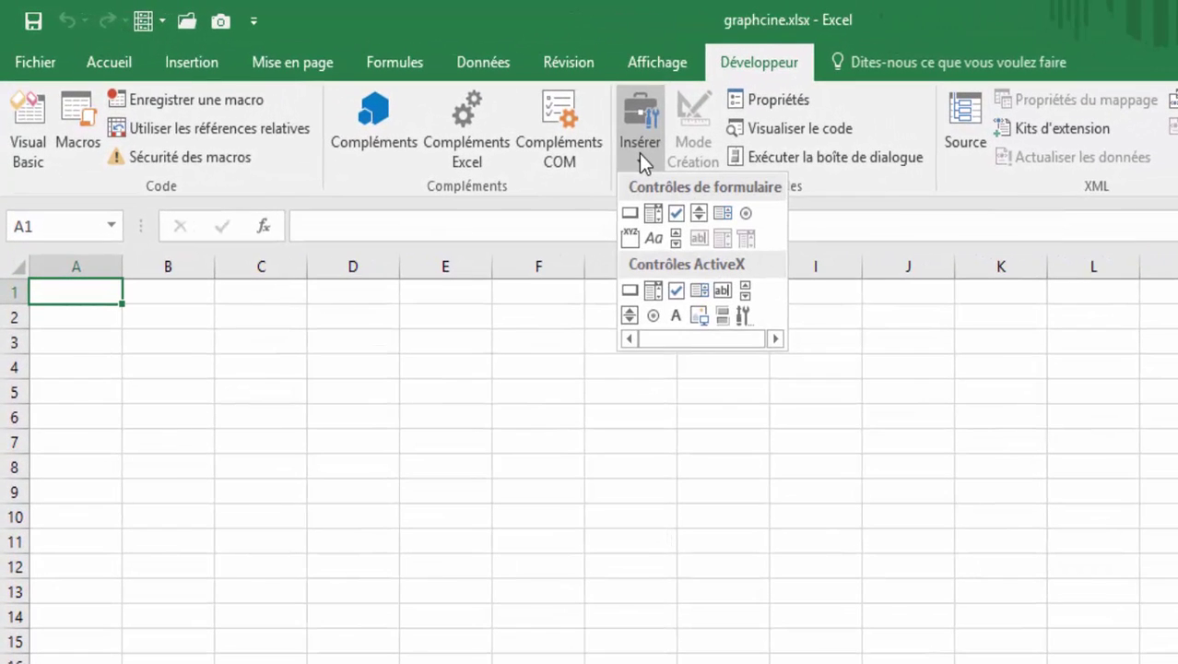
{"action": "left_click", "coordinate": [650, 213]}
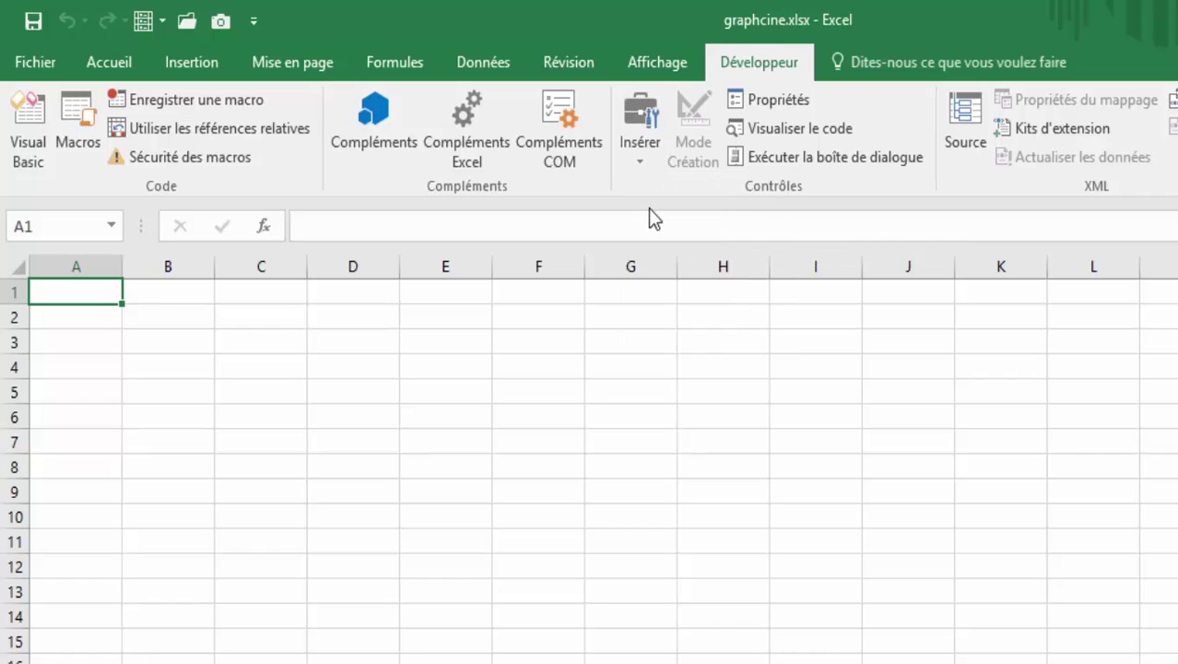
{"action": "mouse_move", "coordinate": [232, 336]}
{"action": "left_mouse_down"}
{"action": "mouse_move", "coordinate": [437, 371]}
{"action": "mouse_move", "coordinate": [442, 389]}
{"action": "left_mouse_up"}
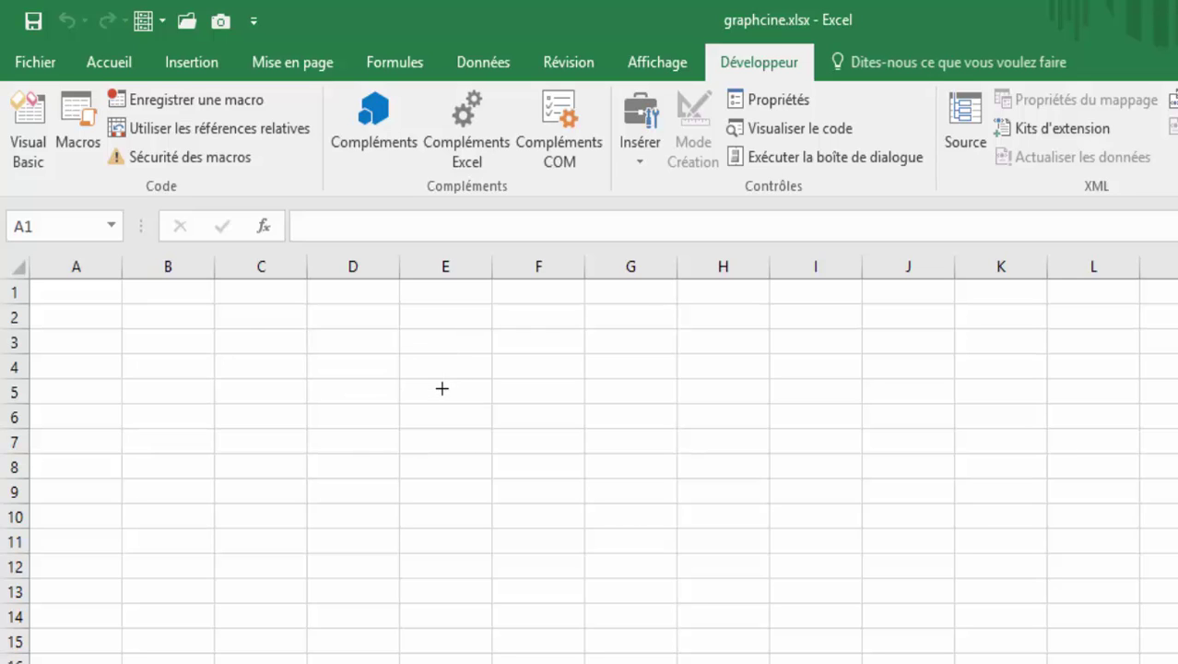
{"action": "left_click", "coordinate": [552, 466]}
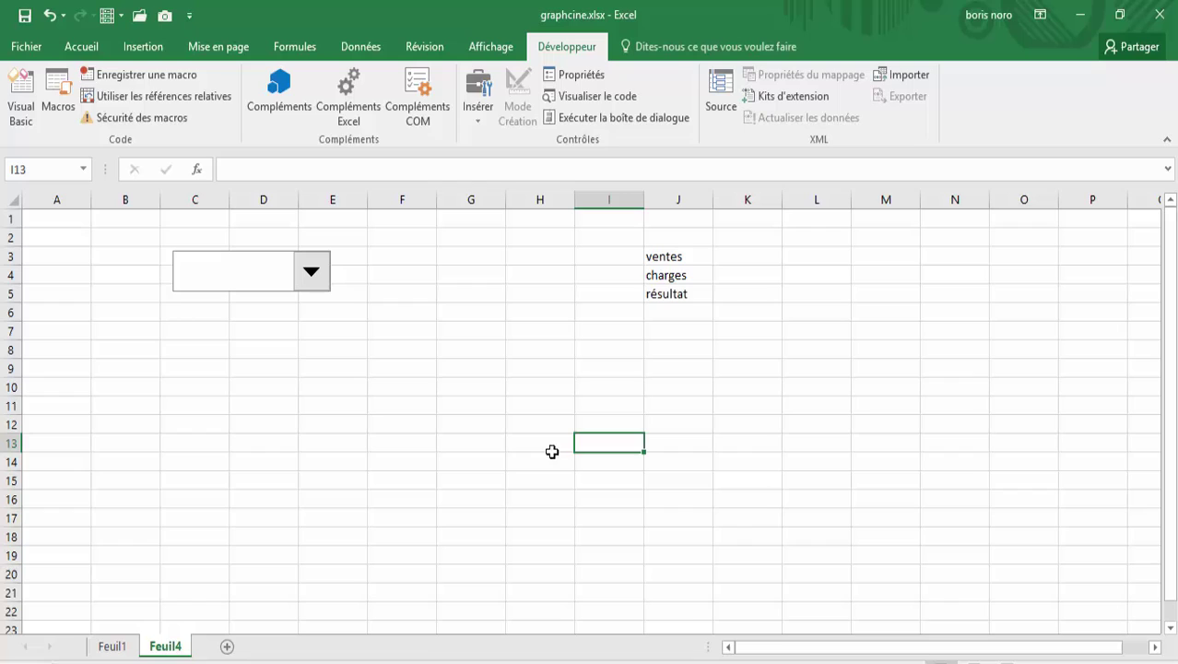
Define the name listegraph for the chart list in J3:J5 and open the combo box's list
{"action": "left_click", "coordinate": [691, 257]}
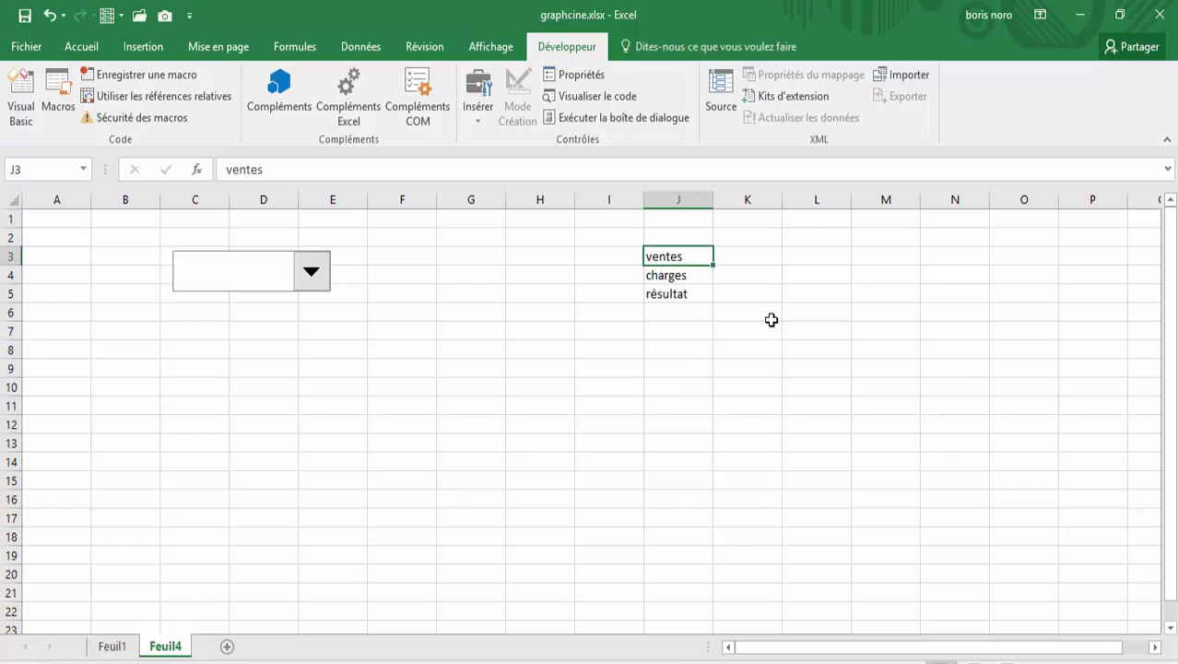
{"action": "left_click_drag", "start_coordinate": [699, 261], "coordinate": [700, 287]}
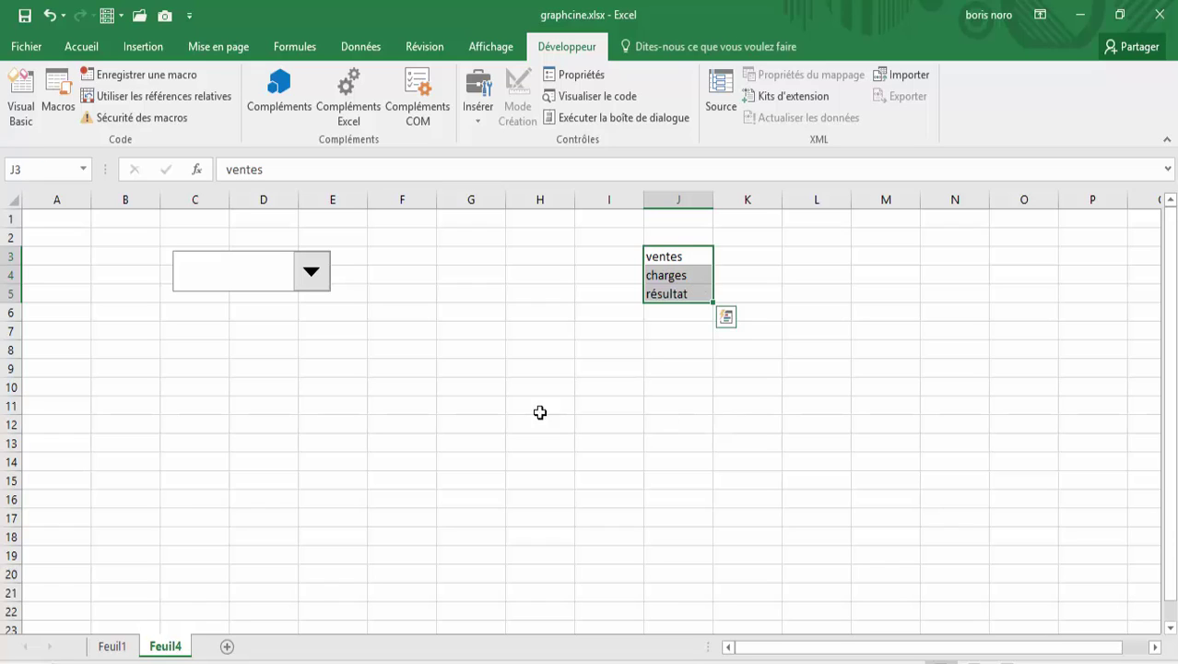
{"action": "left_click", "coordinate": [293, 51]}
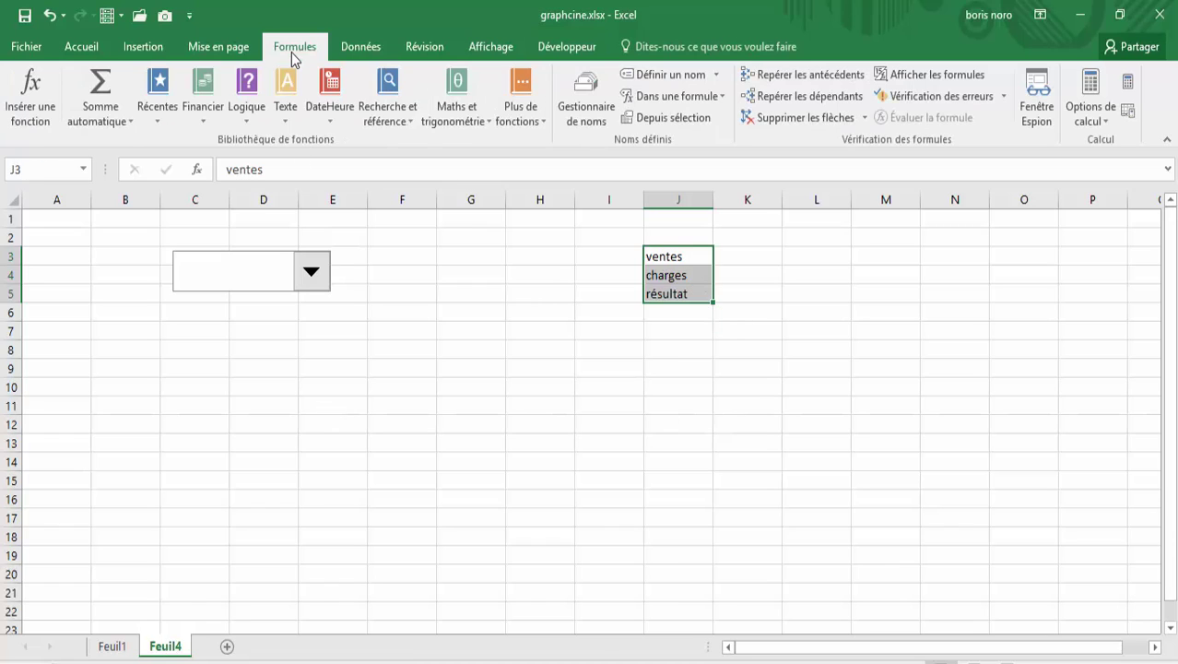
{"action": "left_click", "coordinate": [640, 75]}
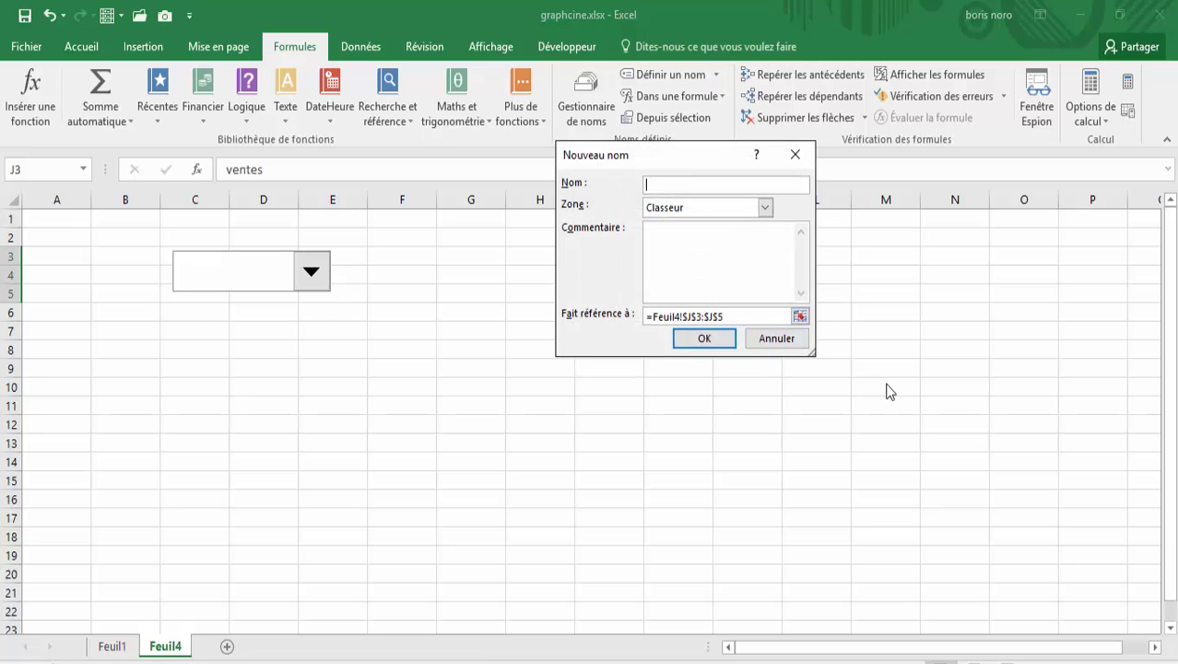
{"action": "type", "text": "listegraph"}
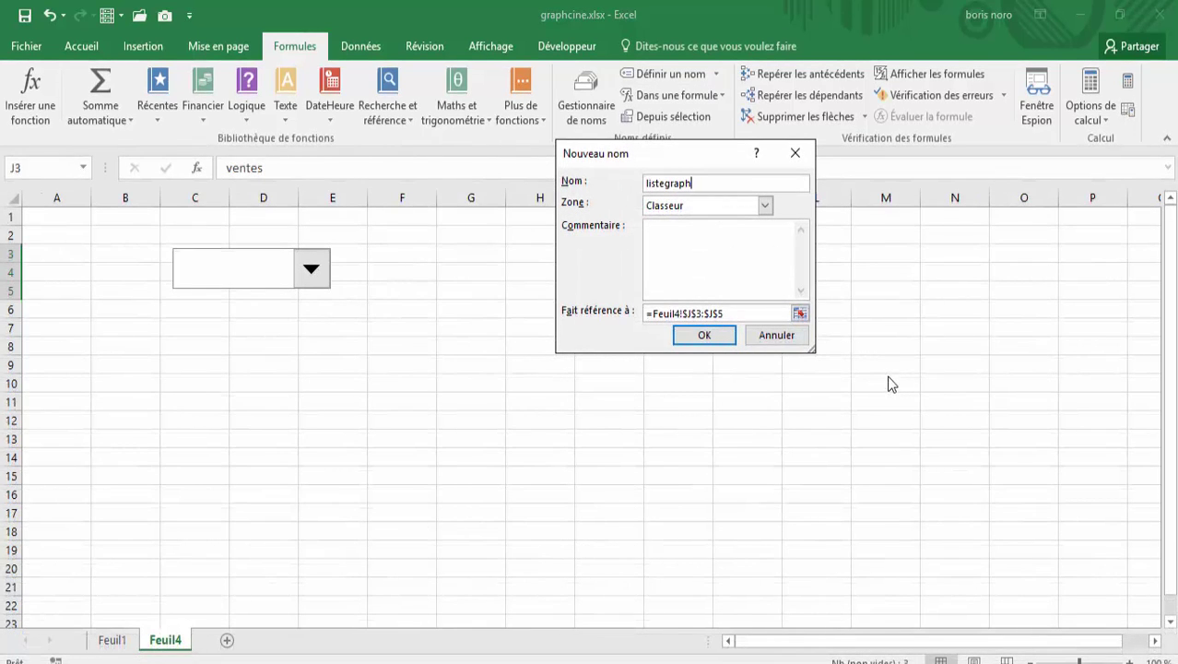
{"action": "left_click", "coordinate": [699, 340]}
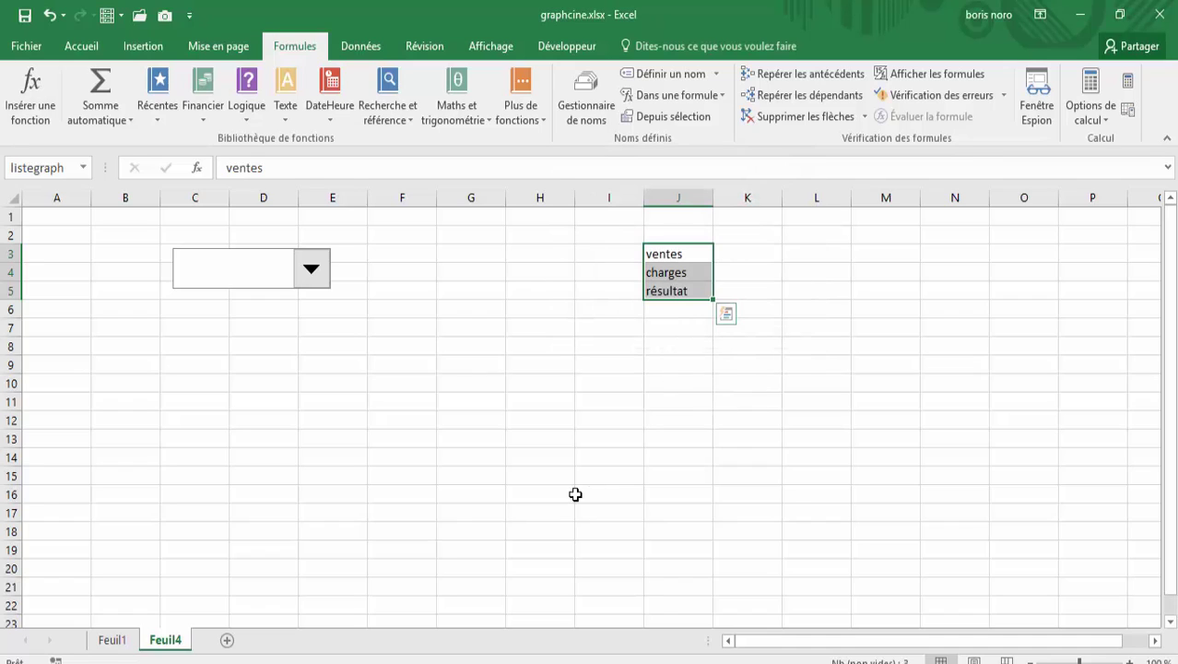
{"action": "left_click", "coordinate": [277, 288]}
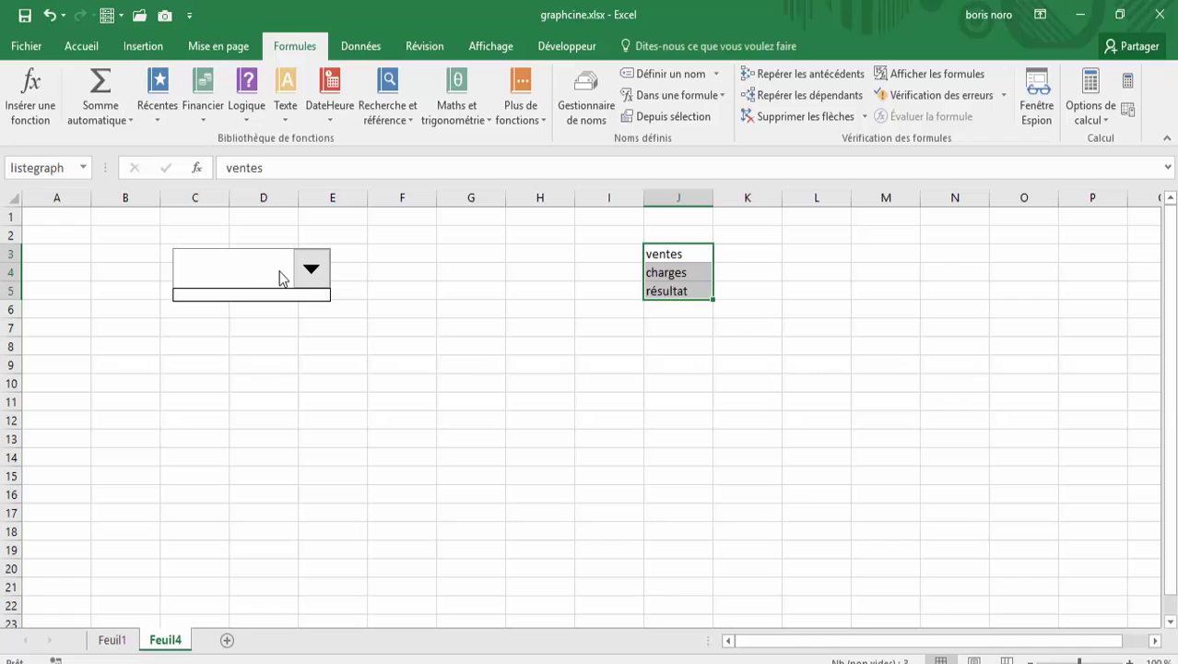
Set the combo box's input range to listegraph in its control format settings
{"action": "left_click", "coordinate": [281, 278]}
{"action": "right_click", "coordinate": [281, 271]}
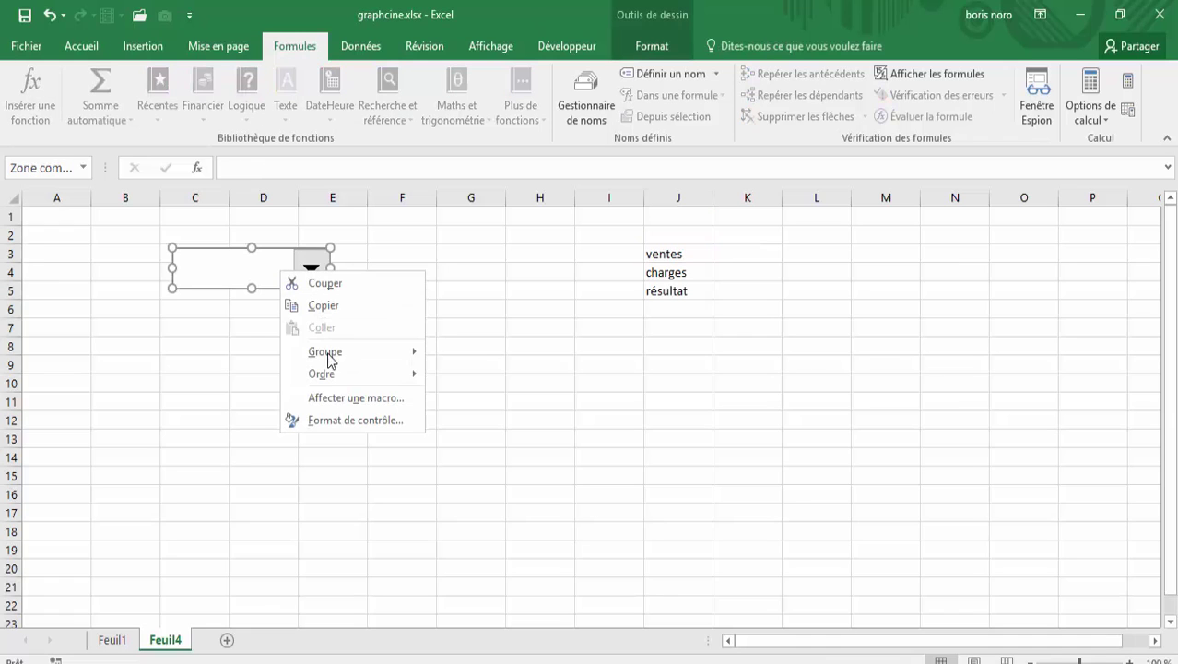
{"action": "left_click", "coordinate": [324, 422]}
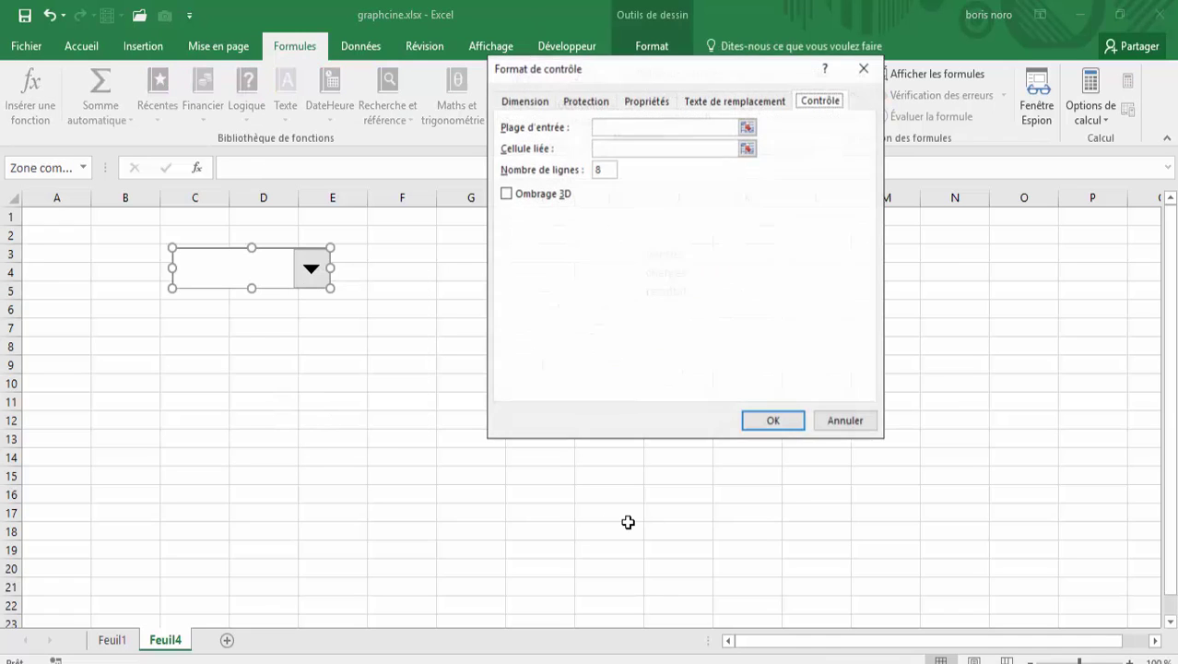
{"action": "left_click", "coordinate": [700, 127]}
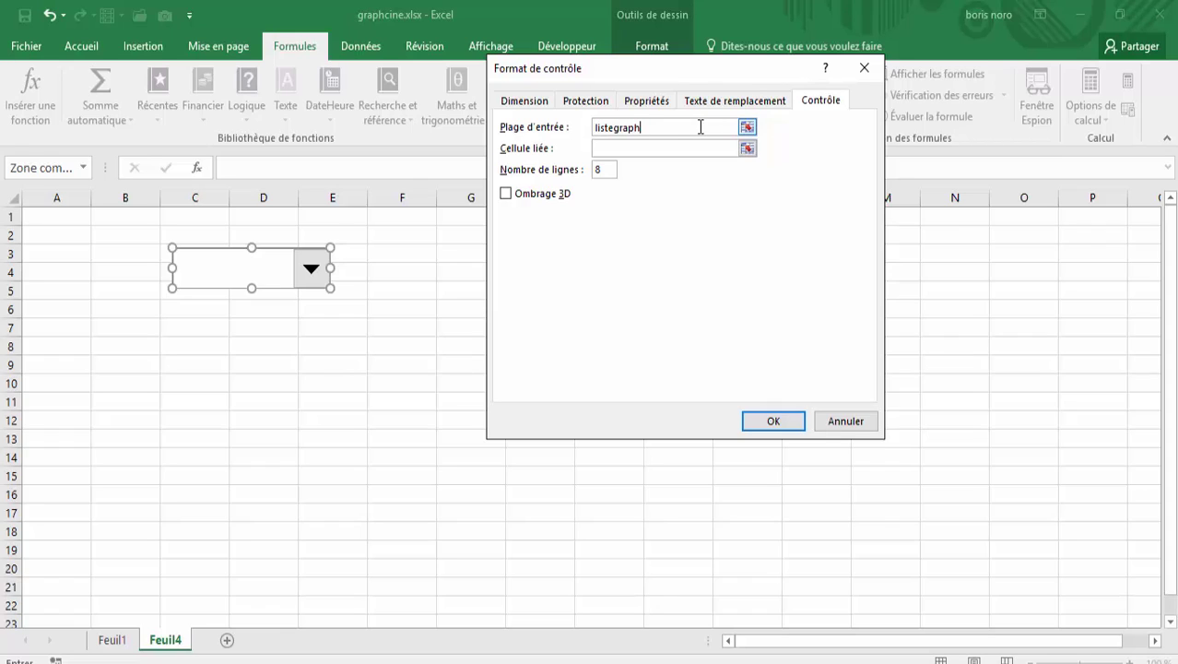
Link the combo box to cell F3, turn on 3D shading and apply the control settings
{"action": "left_click", "coordinate": [701, 146]}
{"action": "left_click", "coordinate": [702, 149]}
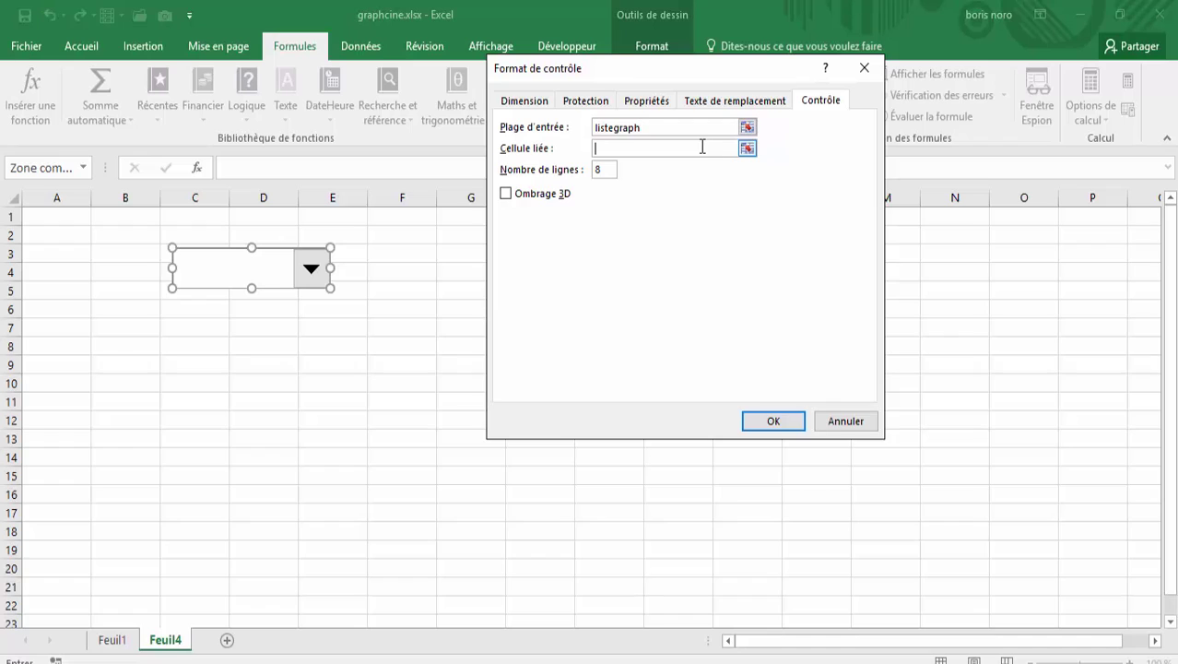
{"action": "left_click", "coordinate": [753, 150]}
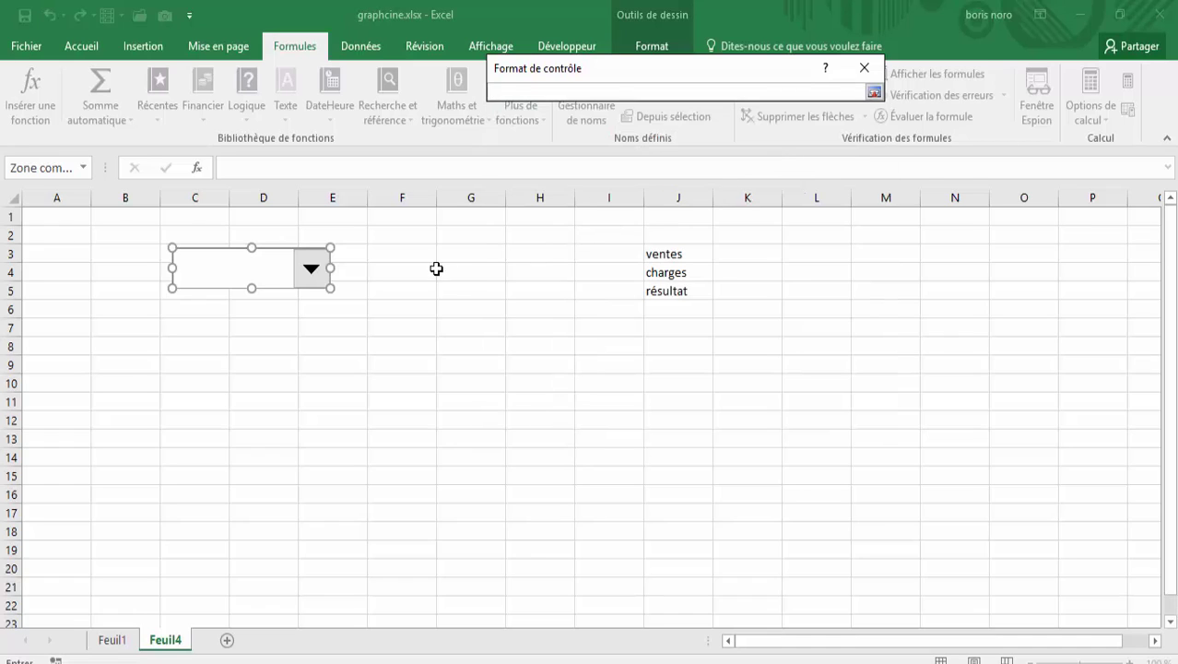
{"action": "left_click", "coordinate": [409, 256]}
{"action": "key", "text": "Return"}
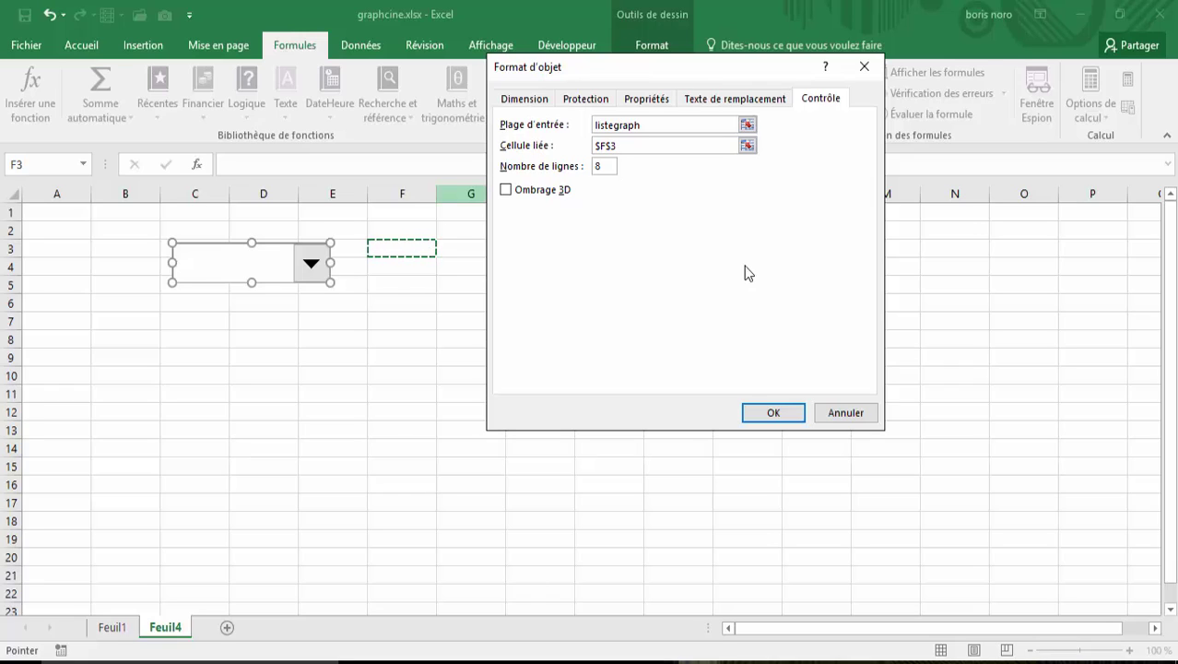
{"action": "key", "text": "alt+3"}
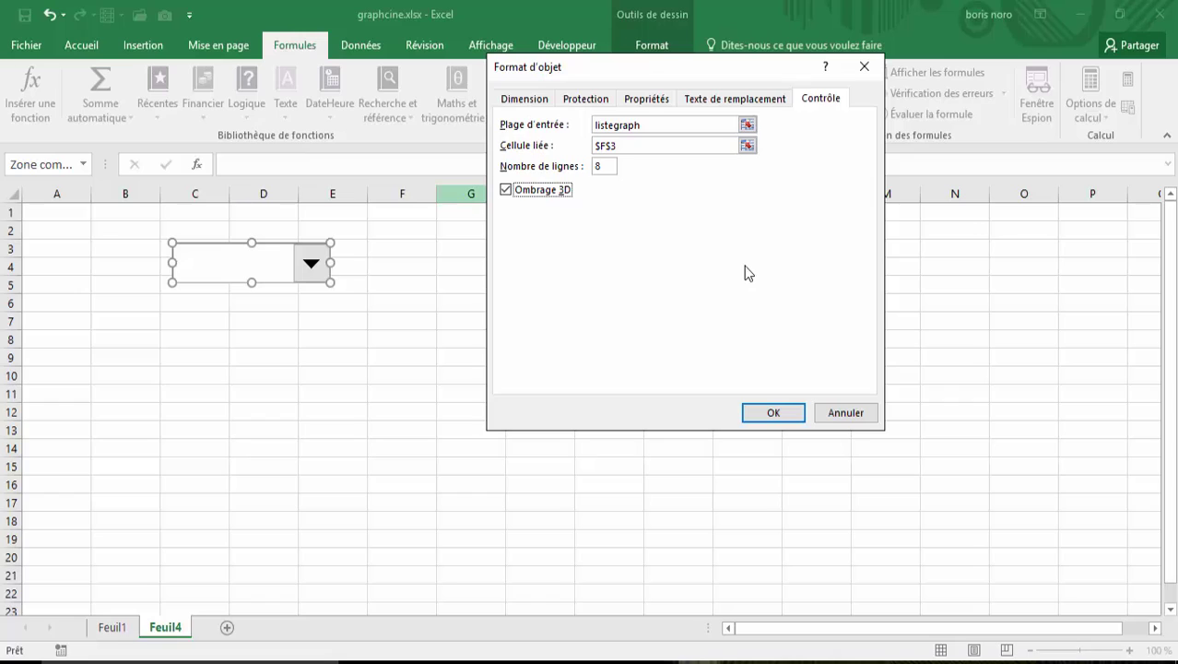
{"action": "key", "text": "Return"}
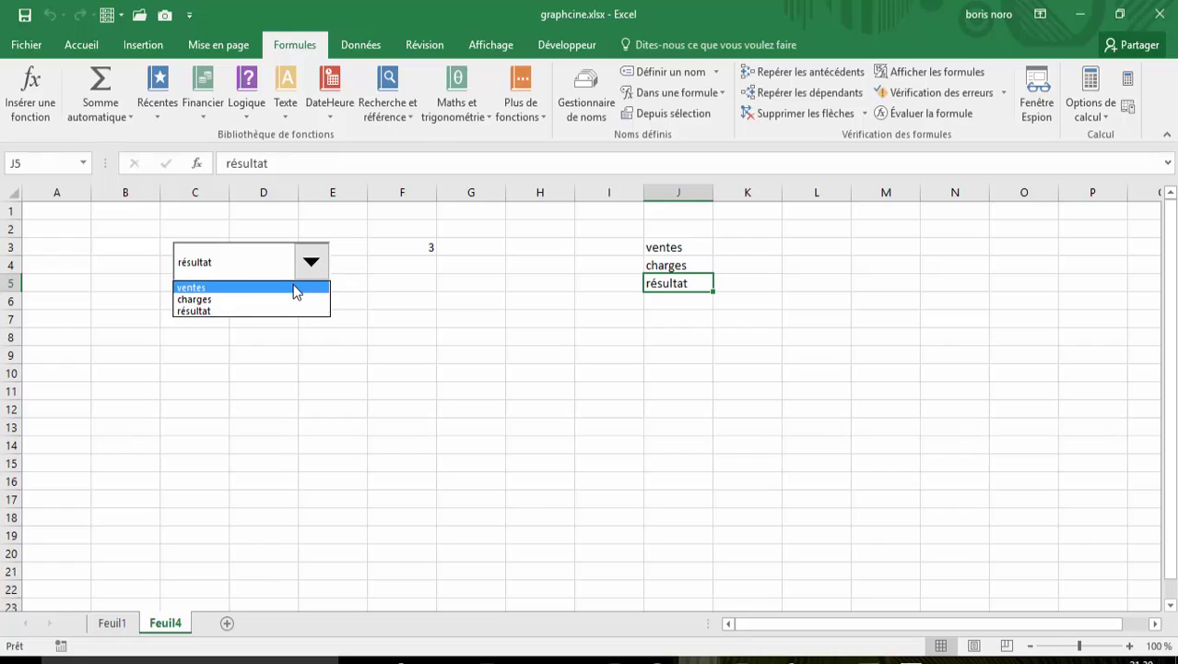
Test the combo box by choosing ventes and then résultat, checking linked cell F3 against the list in J3:J5
{"action": "left_click", "coordinate": [293, 286]}
{"action": "left_click", "coordinate": [413, 246]}
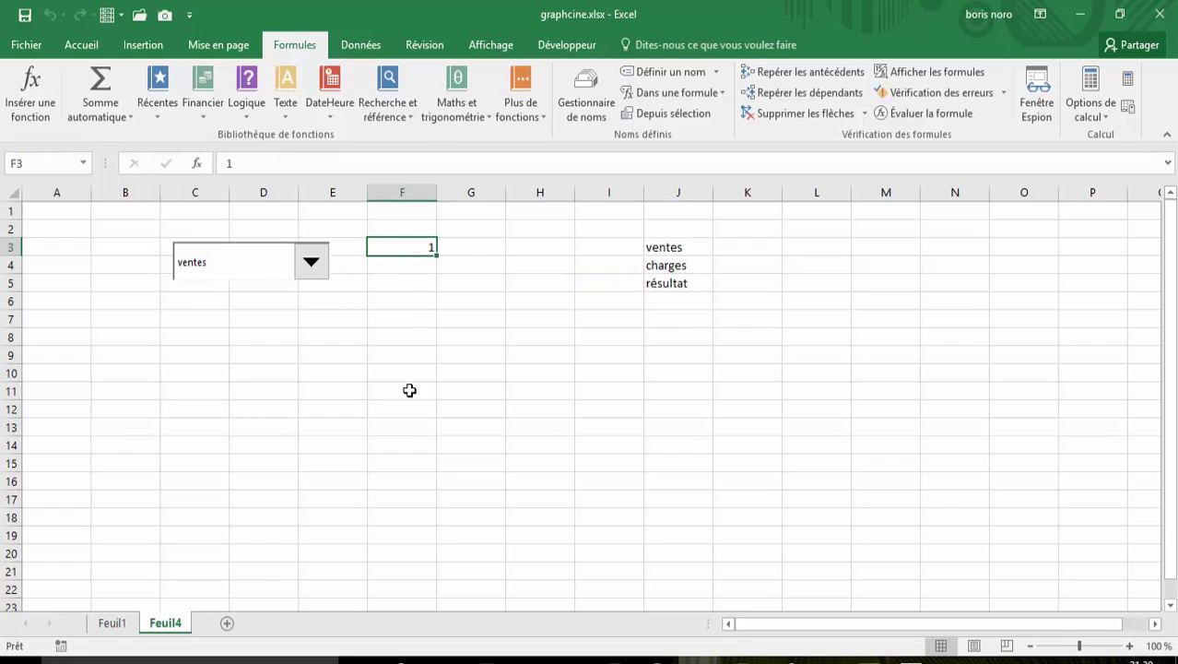
{"action": "left_click", "coordinate": [657, 246]}
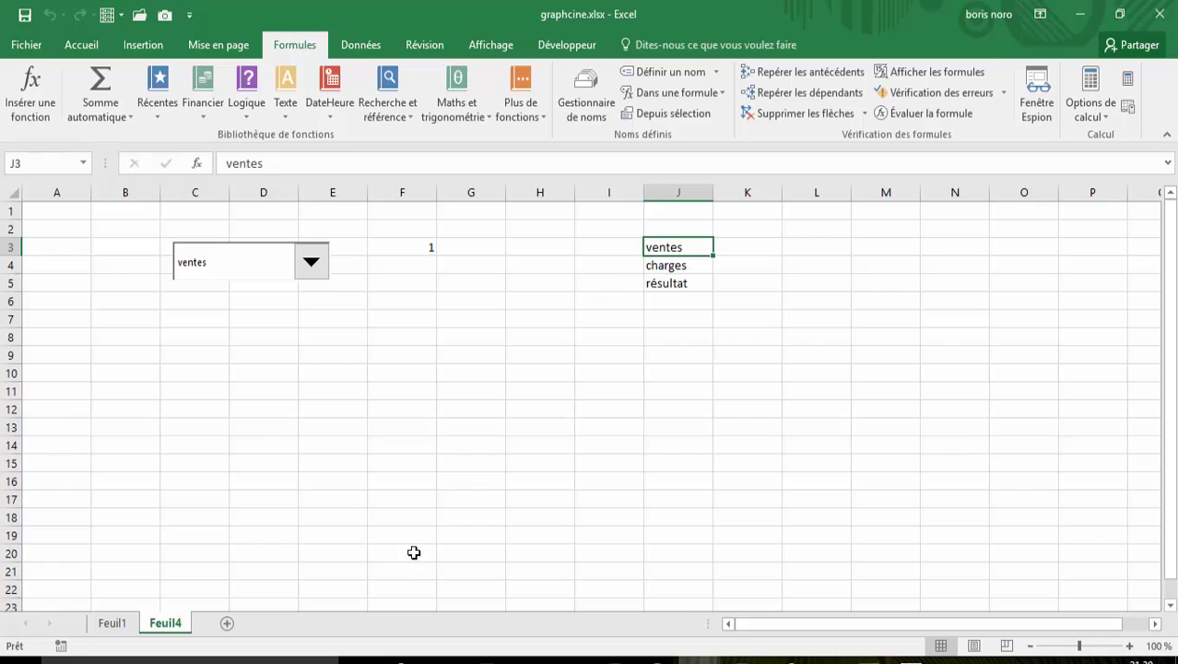
{"action": "left_click", "coordinate": [311, 265]}
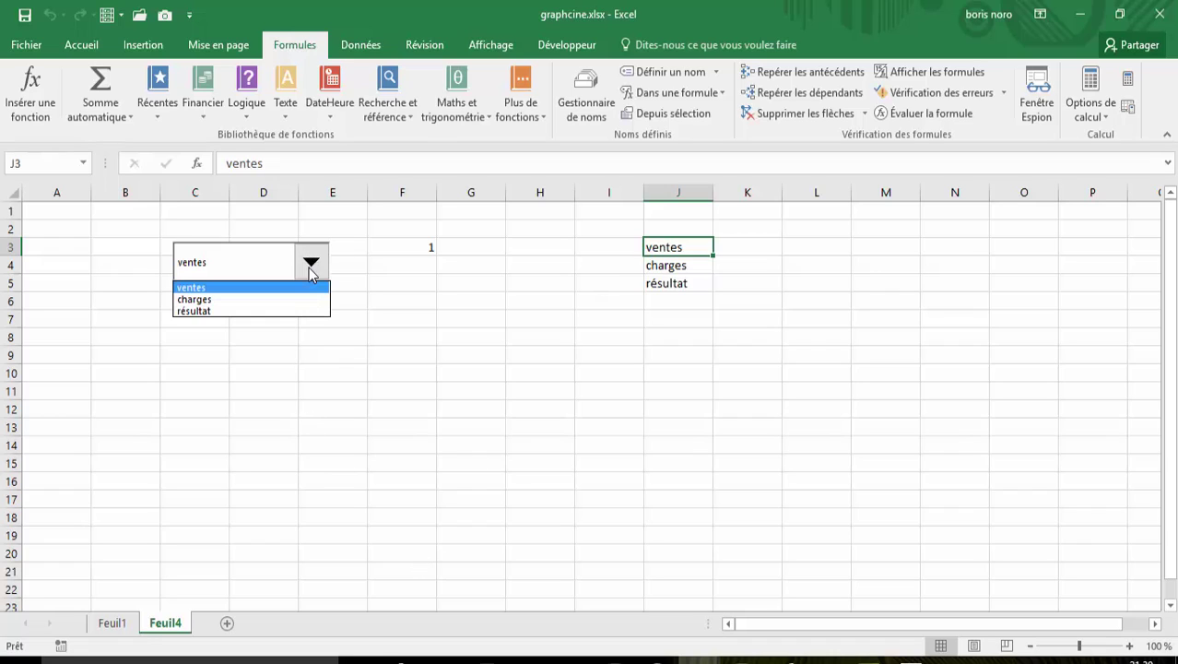
{"action": "left_click", "coordinate": [280, 312]}
{"action": "left_click", "coordinate": [439, 362]}
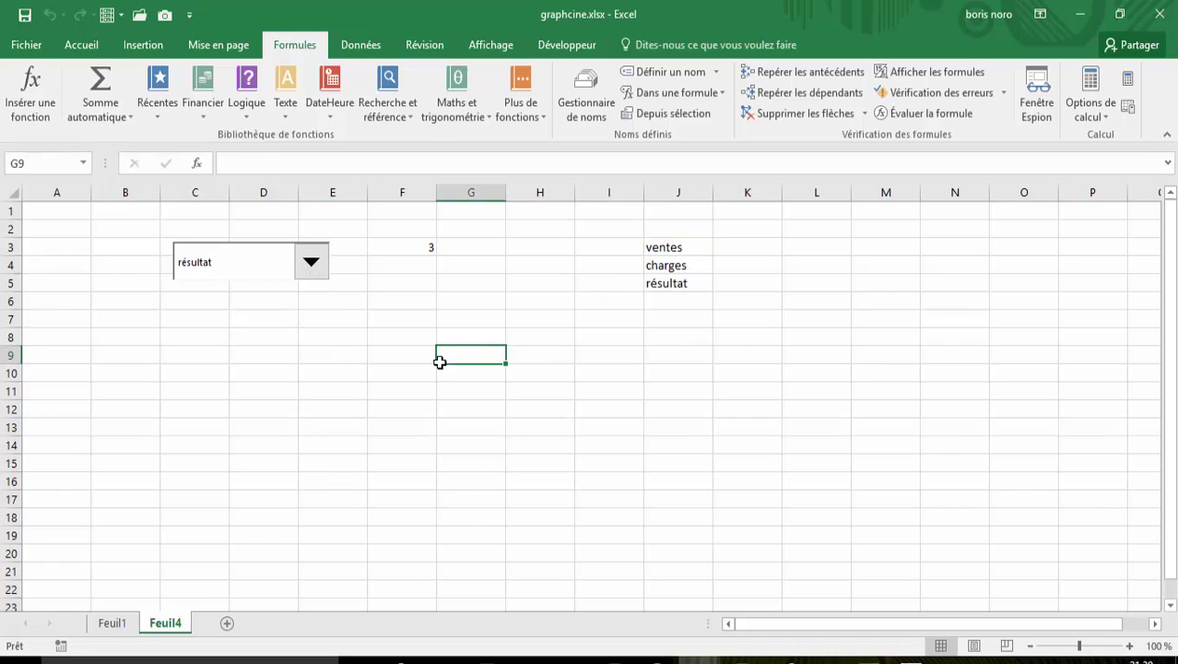
{"action": "left_click", "coordinate": [419, 248]}
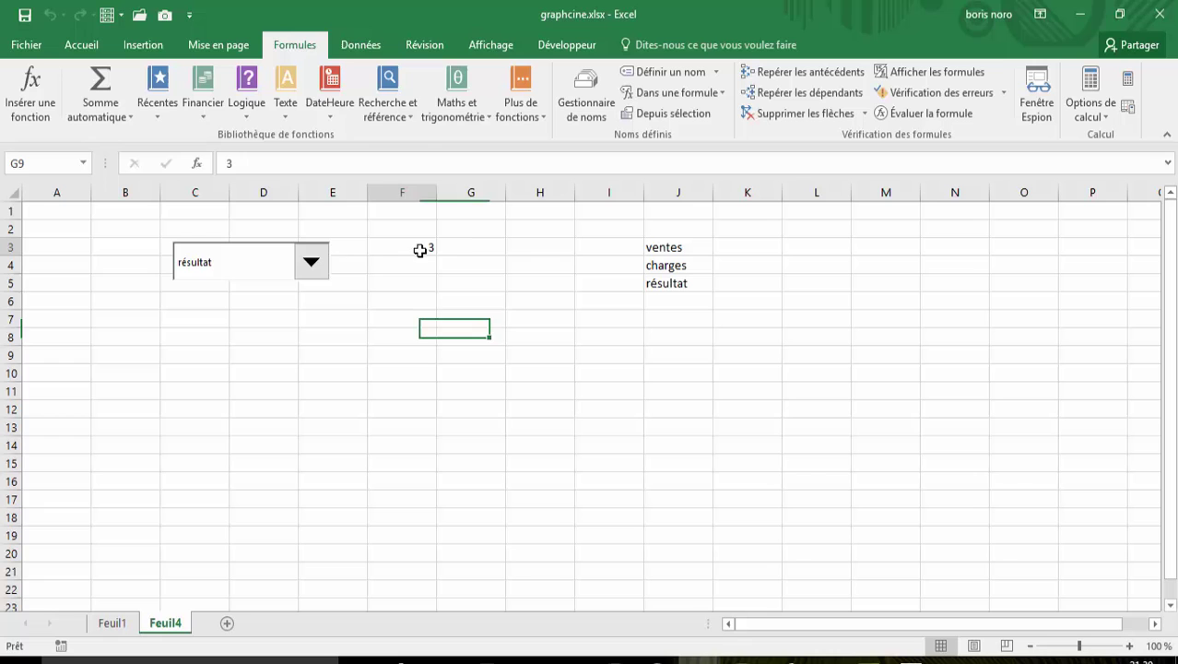
{"action": "left_click", "coordinate": [662, 293]}
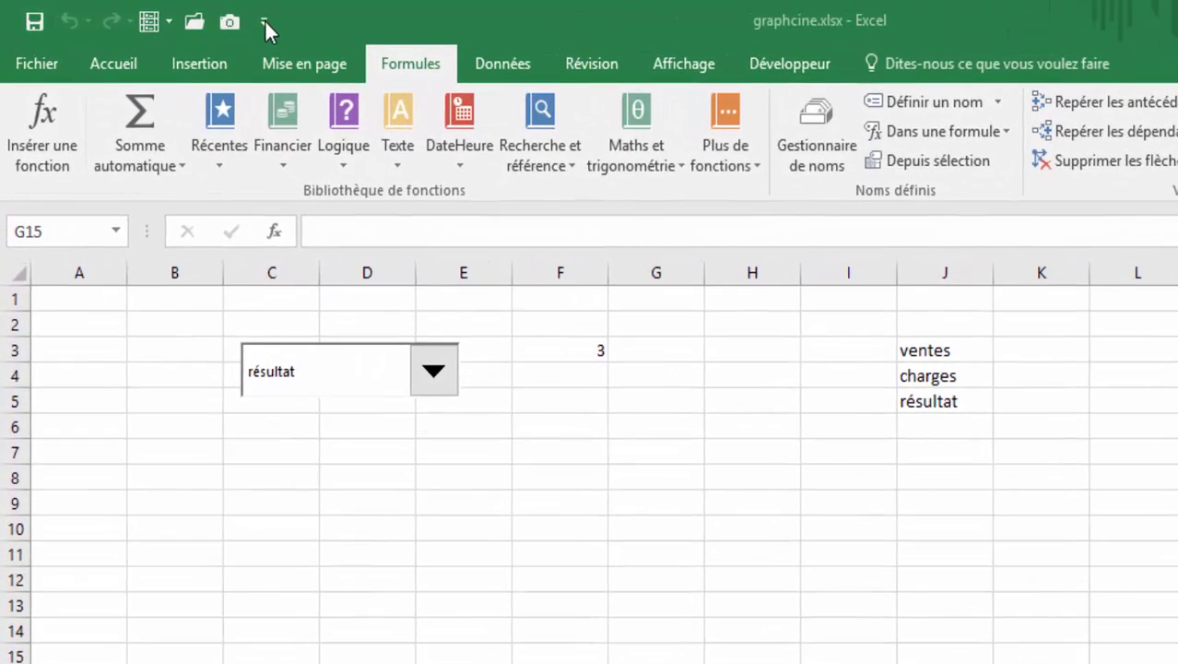
Make sure the Appareil photo command, among those not on the ribbon, is included in the Quick Access Toolbar customization
{"action": "left_click", "coordinate": [263, 21]}
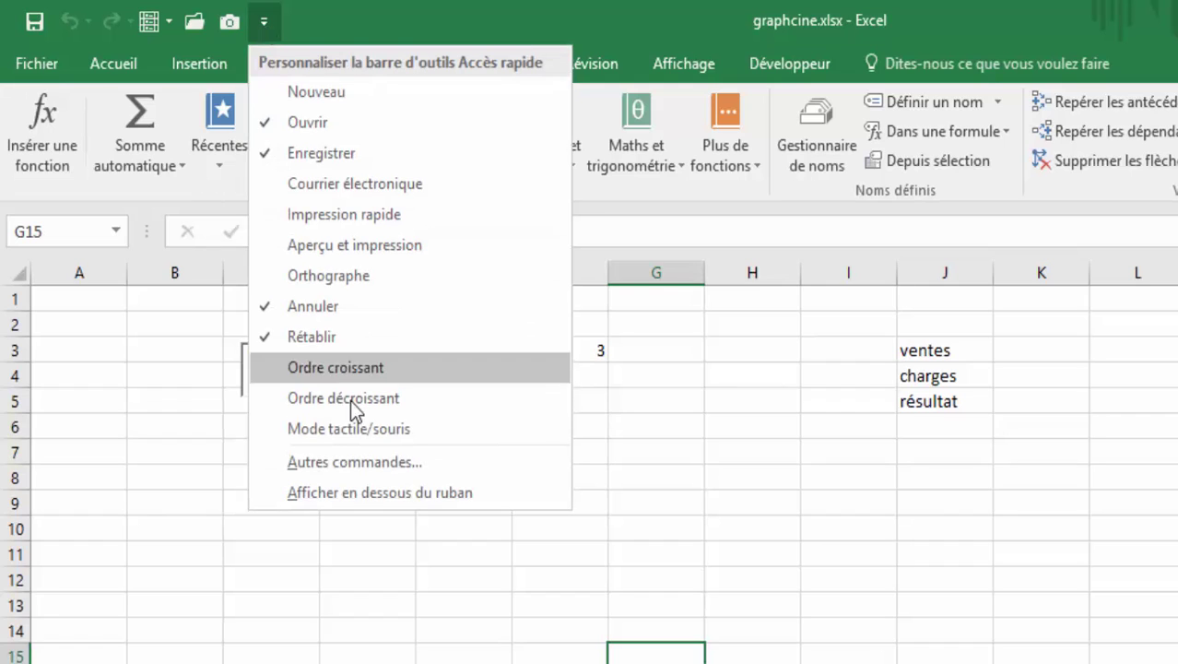
{"action": "left_click", "coordinate": [345, 464]}
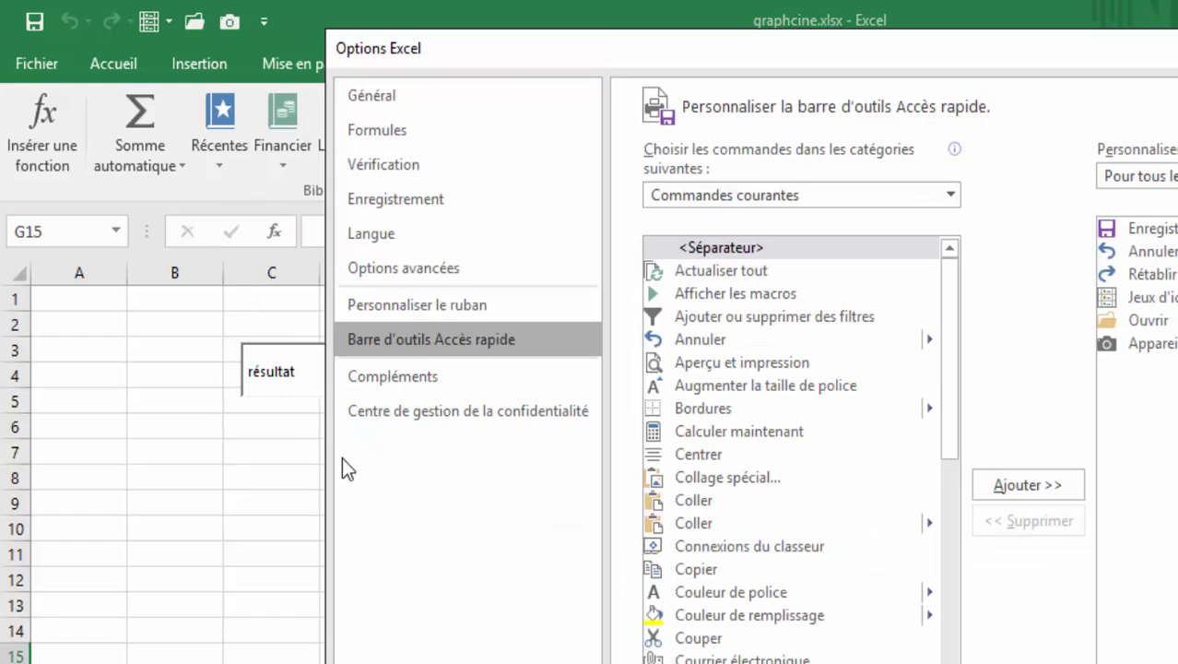
{"action": "left_click", "coordinate": [949, 196]}
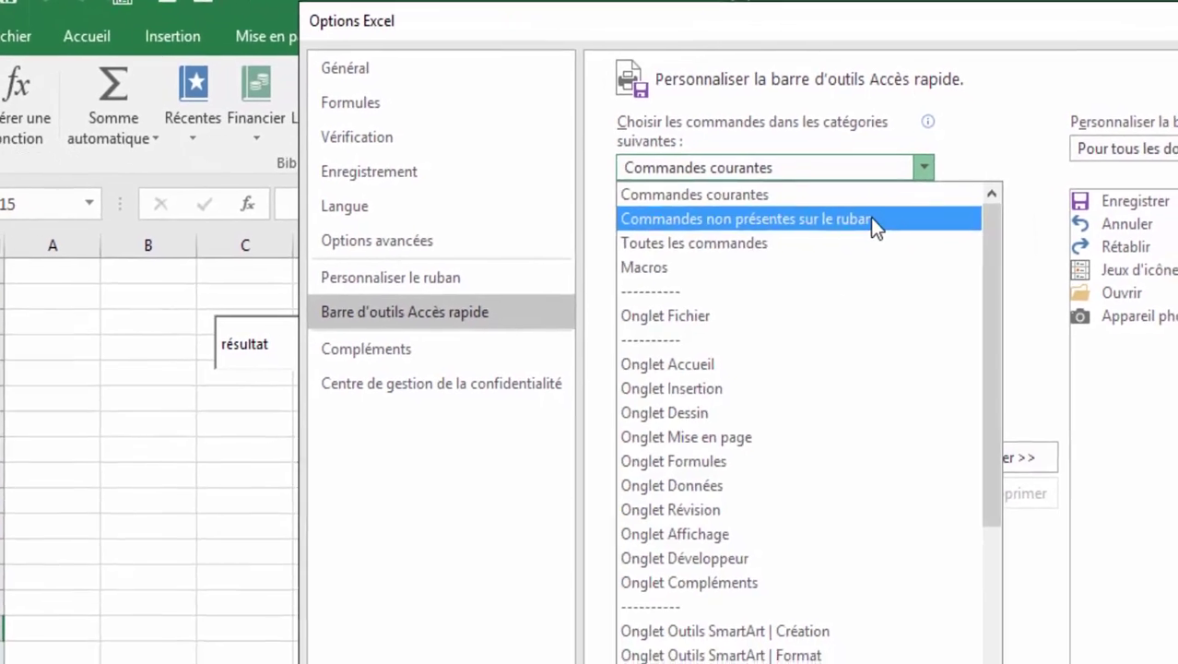
{"action": "left_click", "coordinate": [896, 246]}
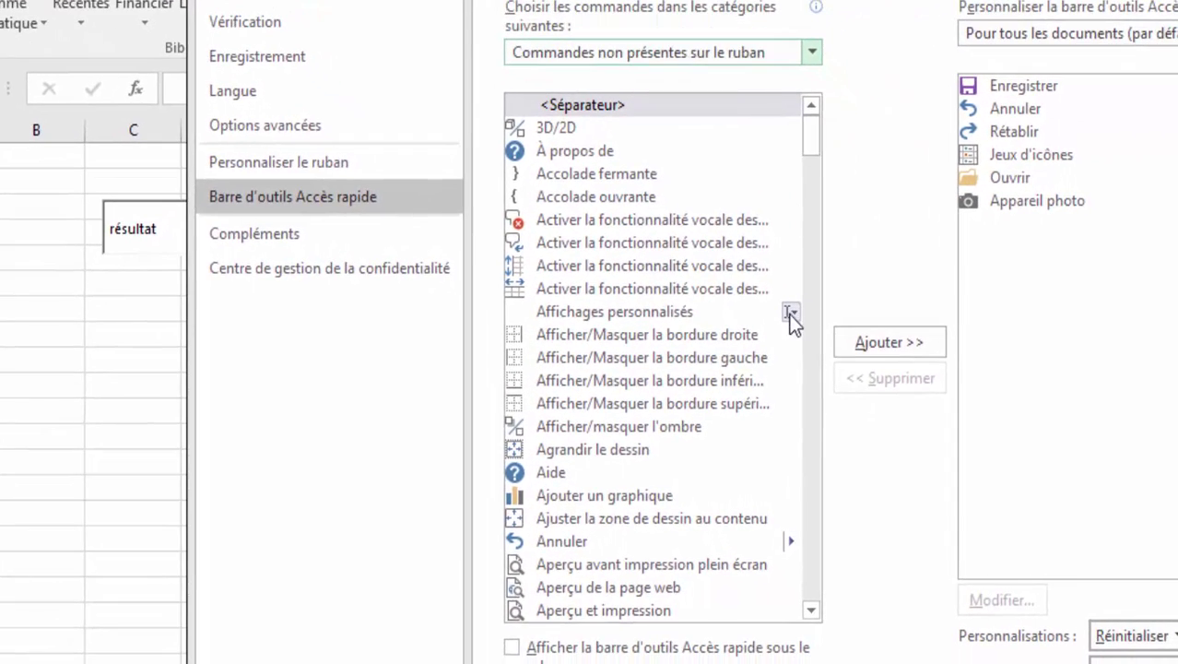
{"action": "left_click", "coordinate": [810, 609]}
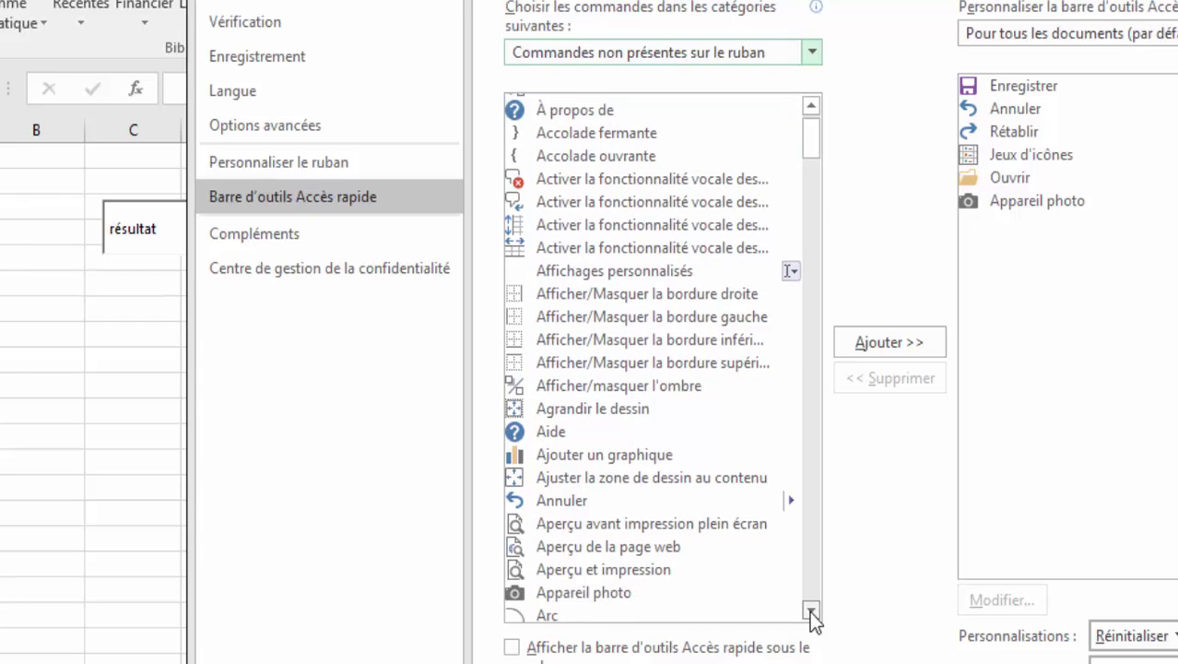
{"action": "left_click", "coordinate": [810, 609]}
{"action": "left_click", "coordinate": [581, 573]}
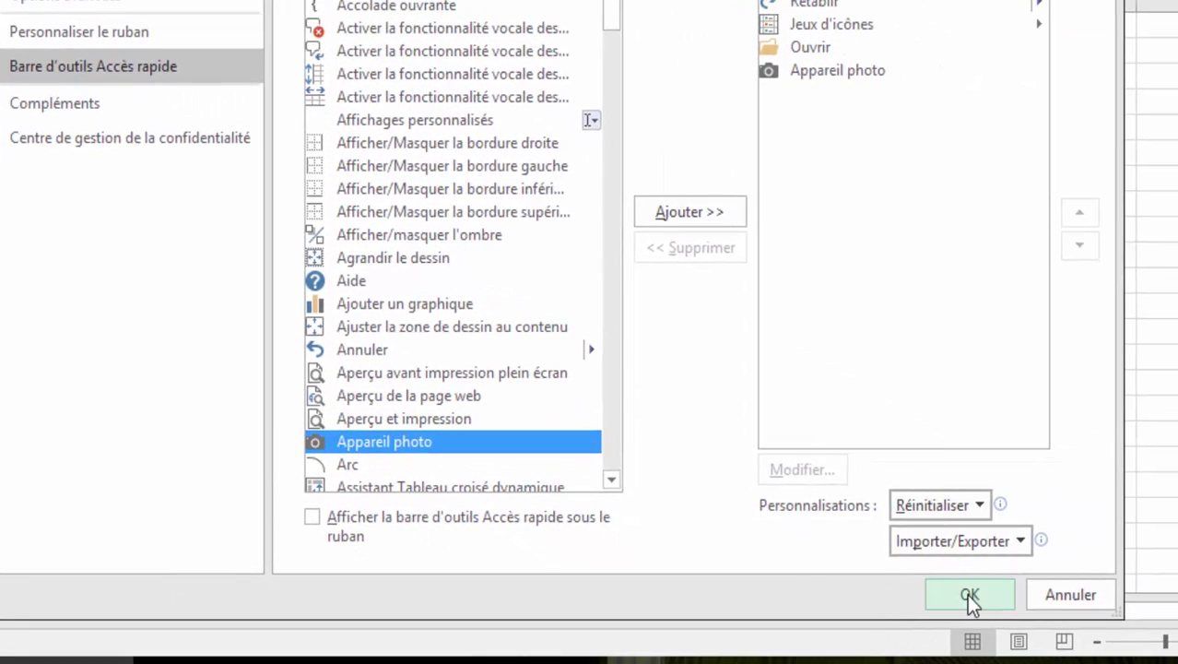
{"action": "left_click", "coordinate": [967, 596]}
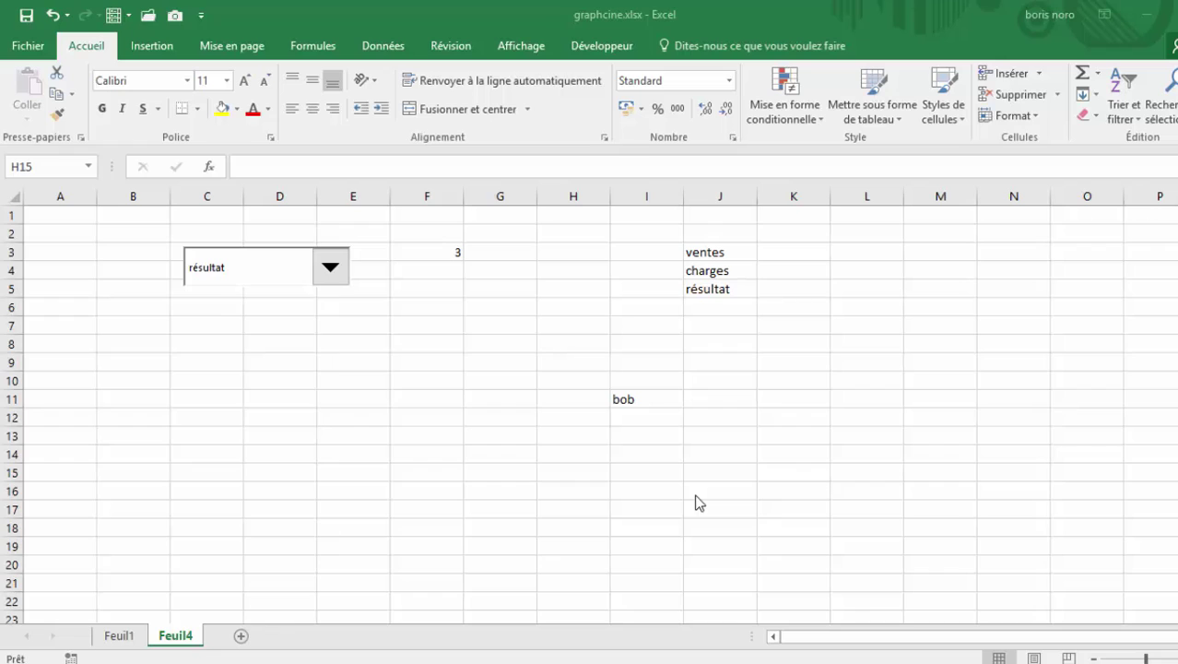
Take a linked camera picture of cell I11 and place it over about cell E10
{"action": "left_click", "coordinate": [659, 399]}
{"action": "left_click", "coordinate": [660, 399]}
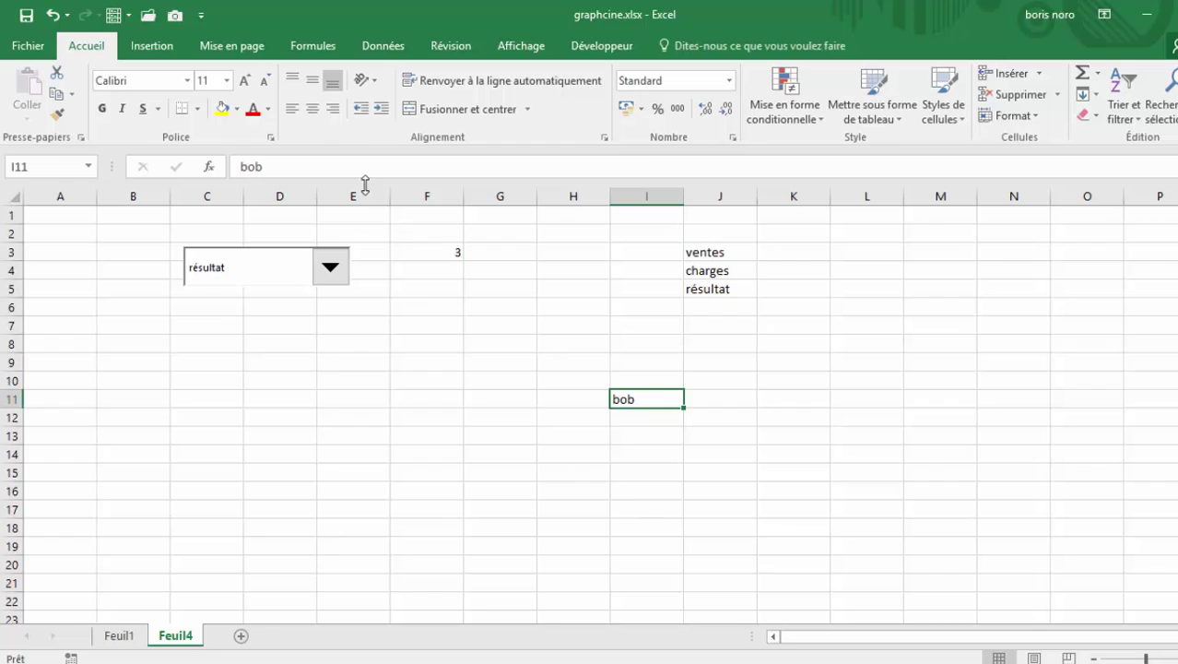
{"action": "left_click", "coordinate": [173, 16]}
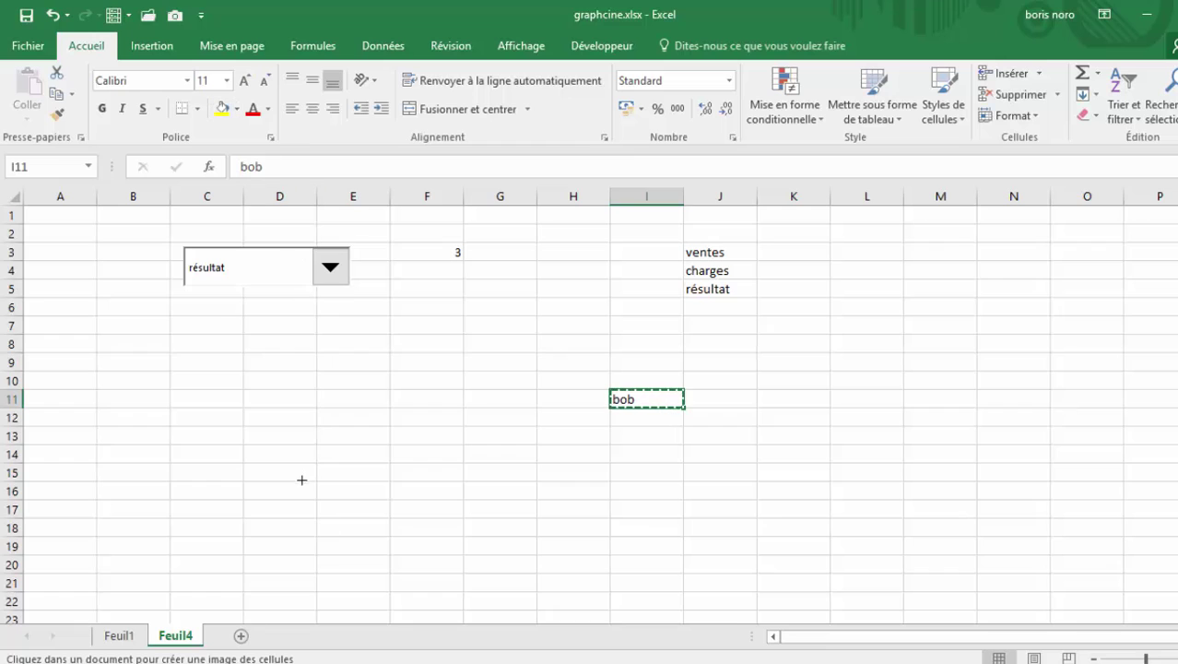
{"action": "left_click_drag", "start_coordinate": [316, 372], "coordinate": [420, 425]}
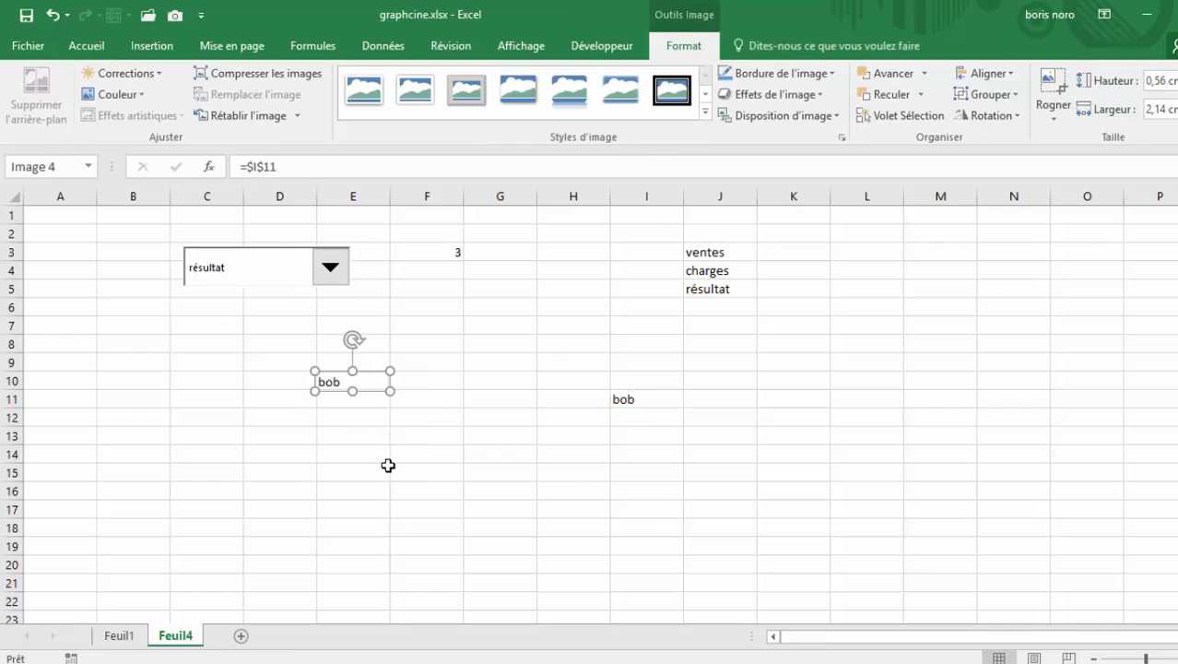
Replace the content of cell I11 with Skunk to test the linked picture, and select the picture
{"action": "left_click", "coordinate": [658, 400]}
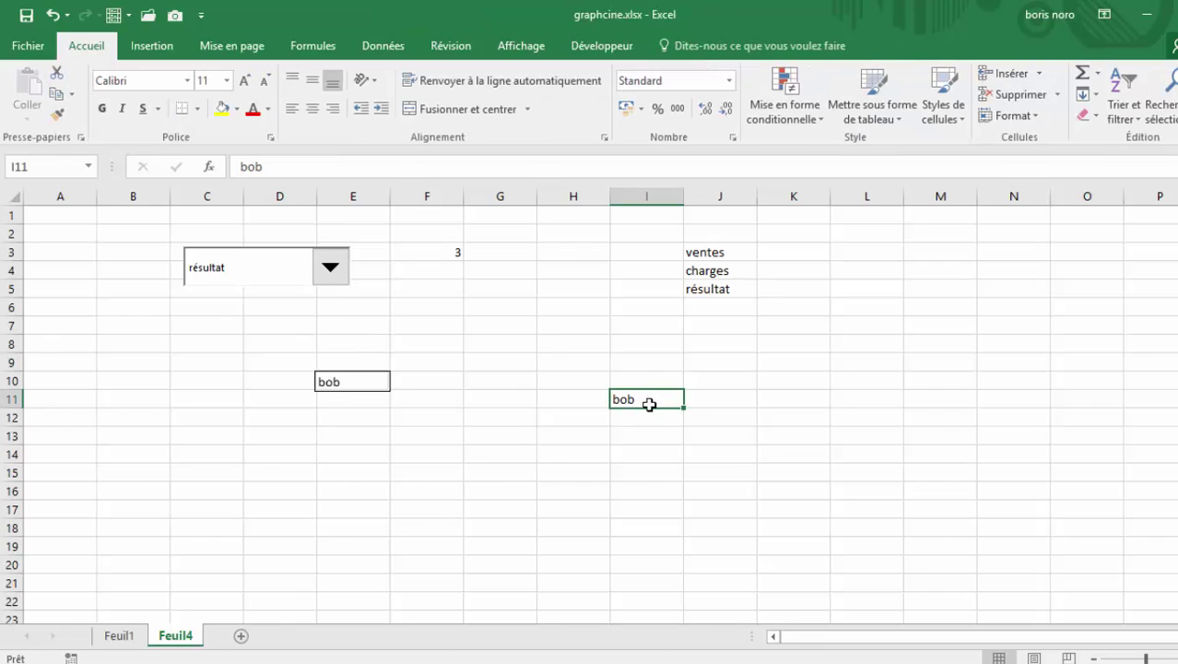
{"action": "key", "text": "Delete"}
{"action": "type", "text": "Skunk"}
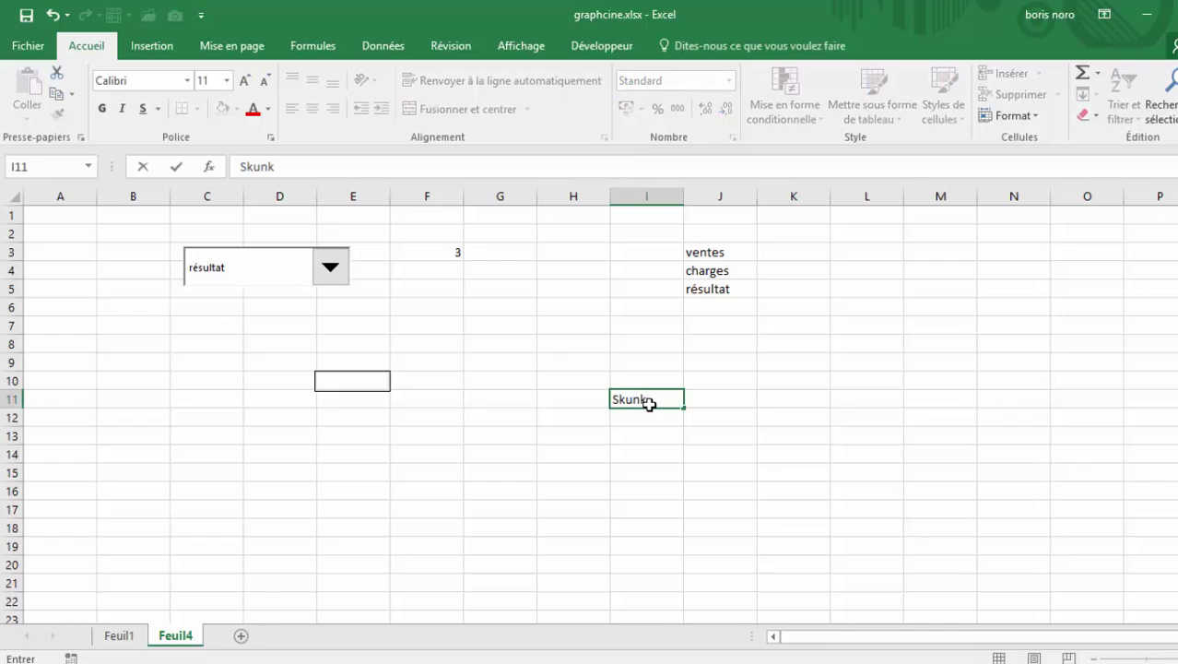
{"action": "key", "text": "Return"}
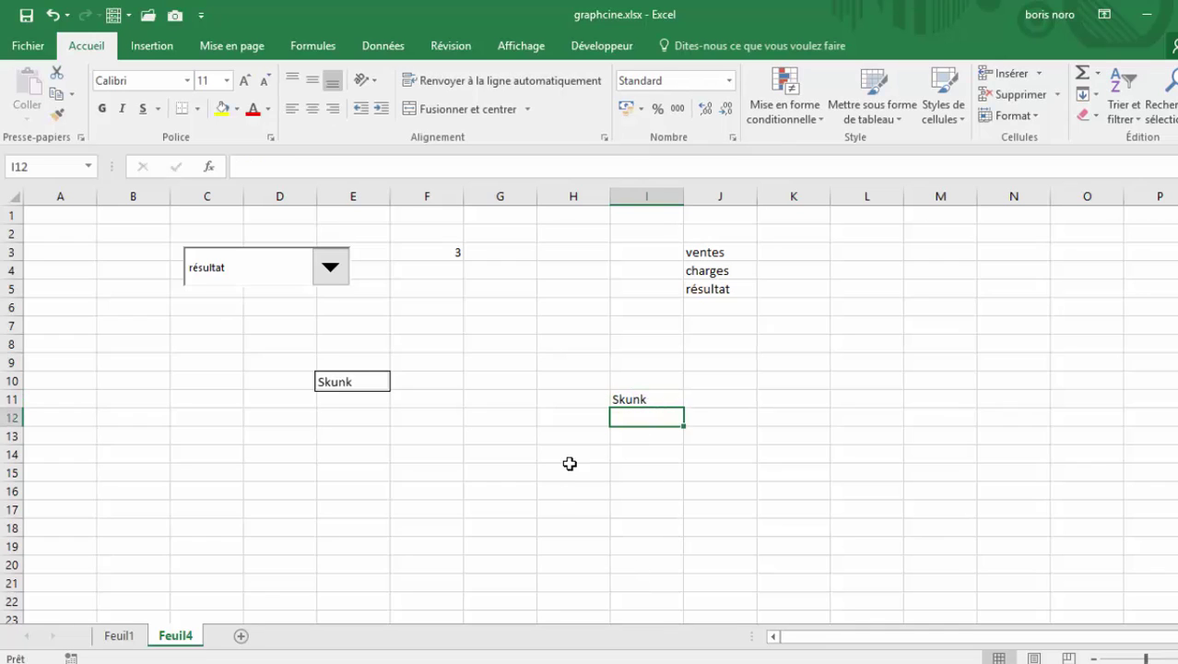
{"action": "left_click", "coordinate": [364, 385]}
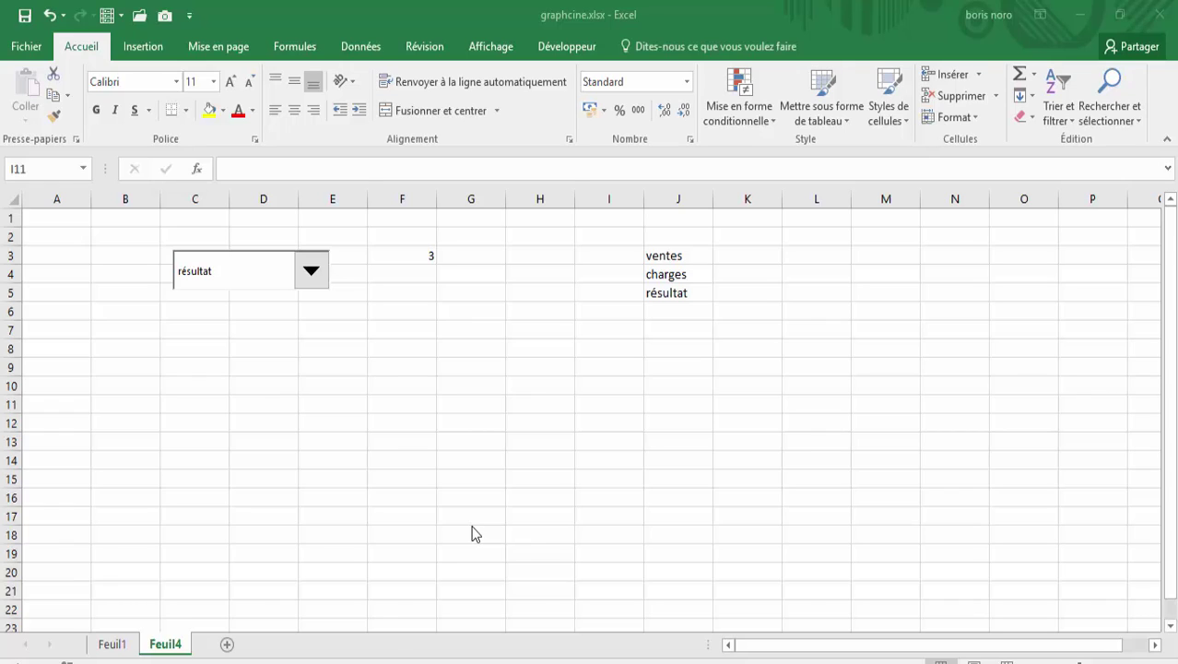
Begin defining a workbook-scoped name graphinter for a CHOISIR formula that uses Feuil4!$F$3 as its index
{"action": "left_click", "coordinate": [413, 258]}
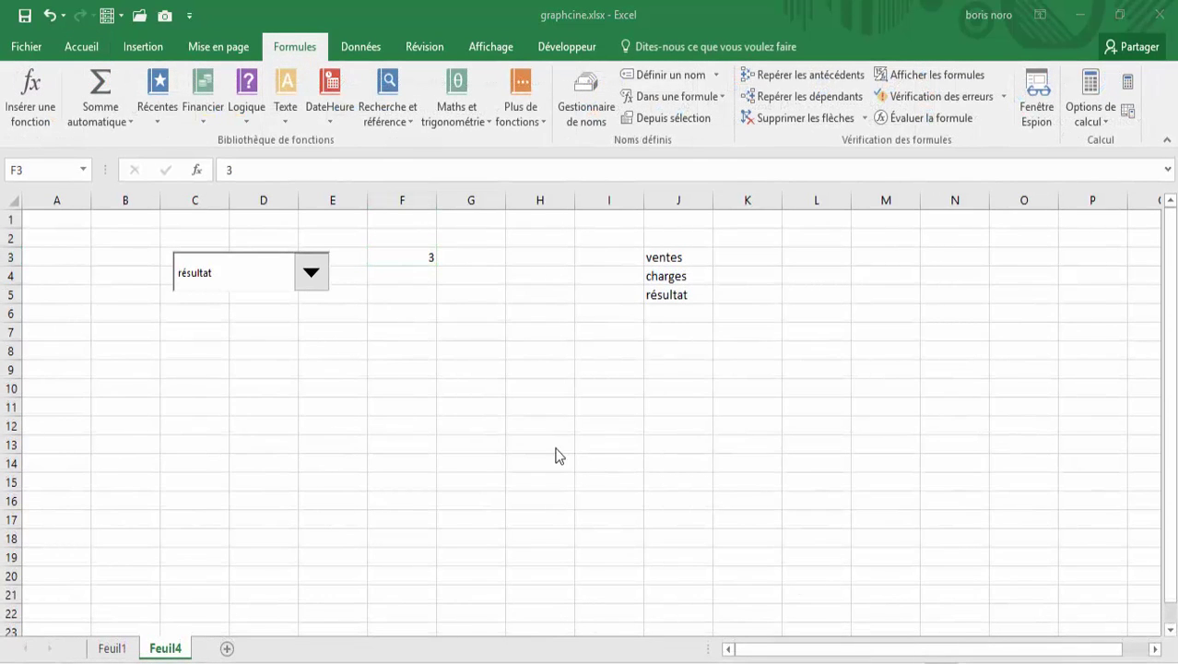
{"action": "left_click", "coordinate": [383, 252]}
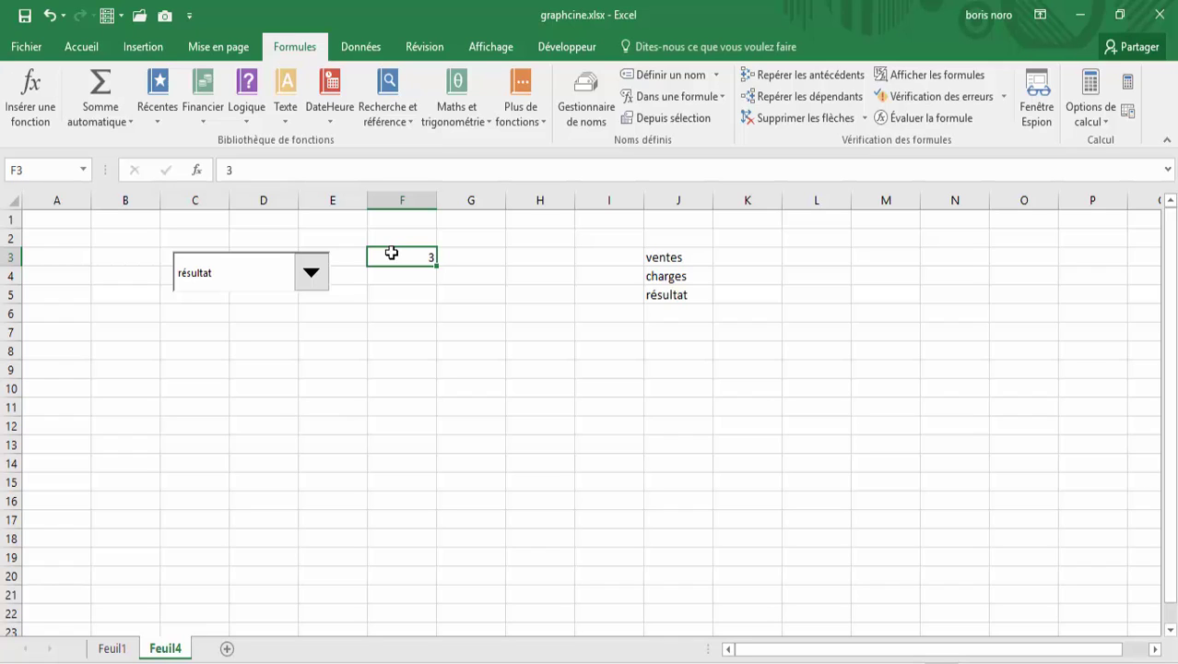
{"action": "left_click", "coordinate": [669, 81]}
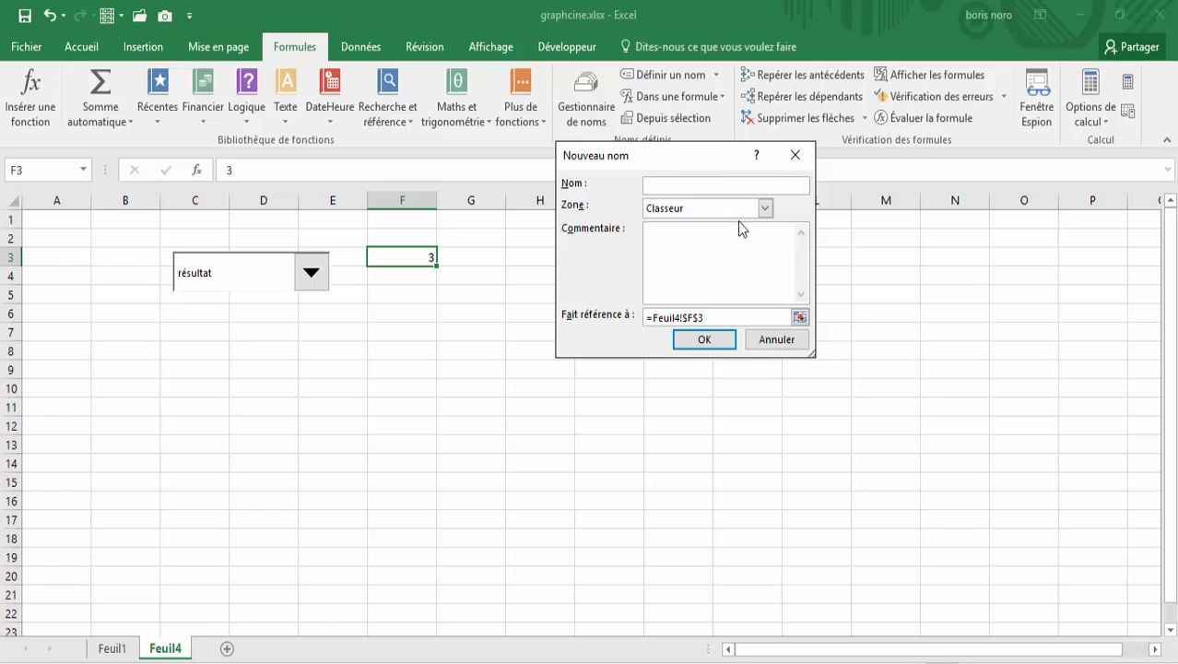
{"action": "type", "text": "graphinter"}
{"action": "left_click", "coordinate": [710, 314]}
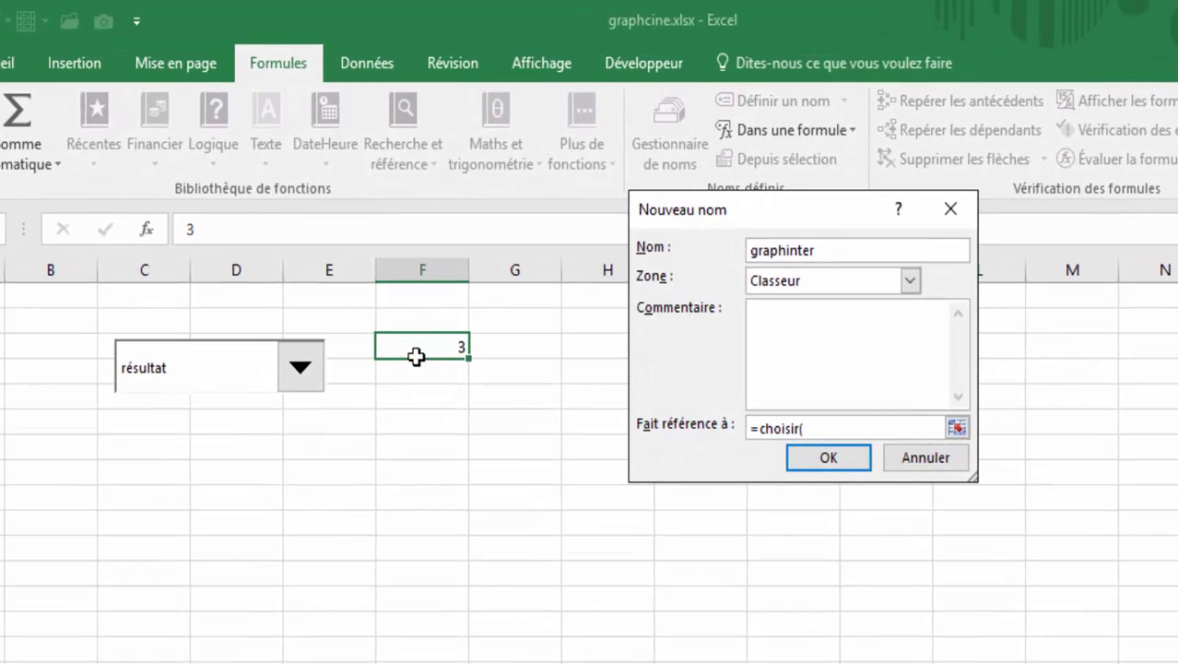
{"action": "left_click", "coordinate": [416, 343]}
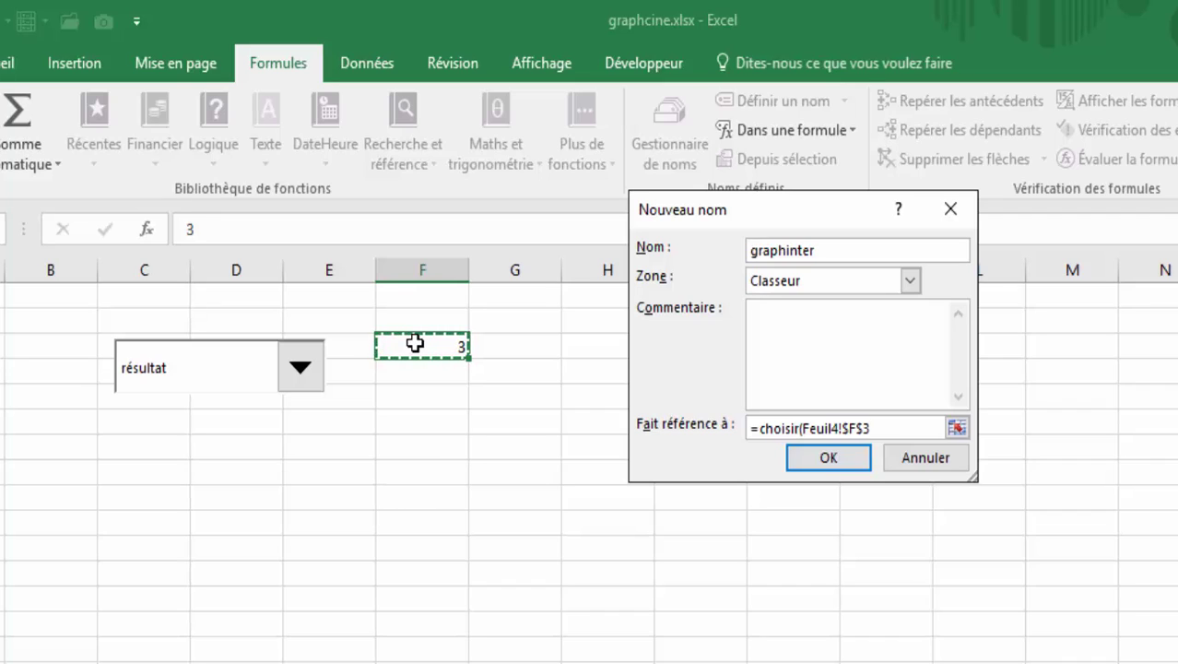
{"action": "type", "text": ";"}
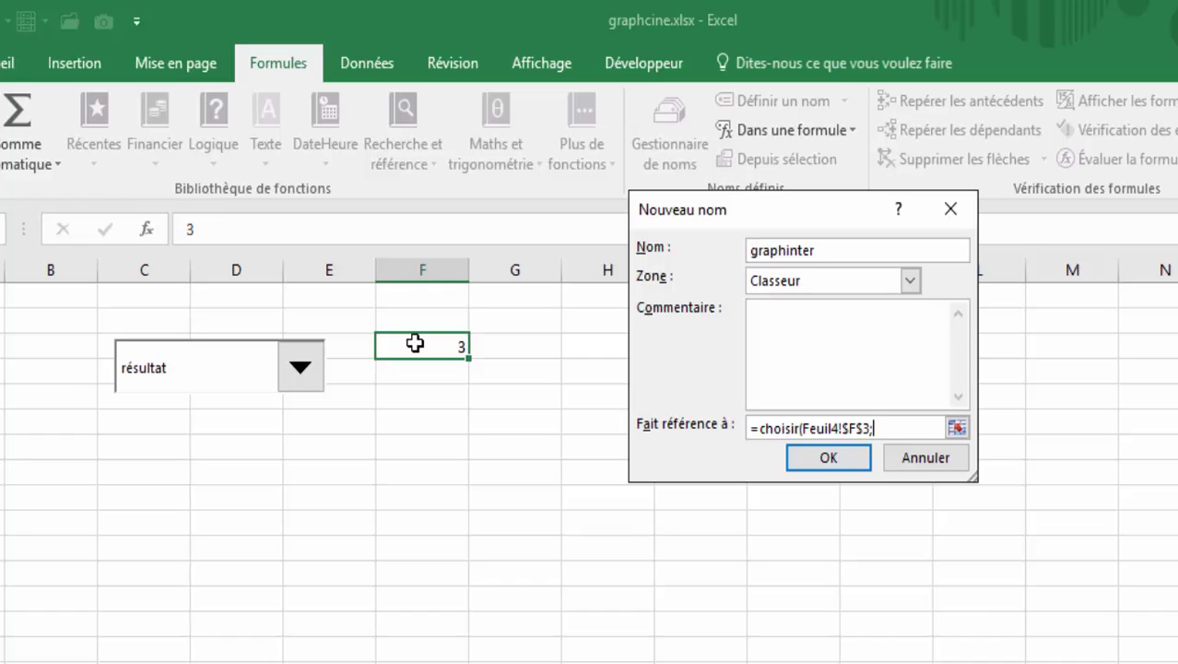
Complete the graphinter formula with the defined names ventes, charges and resultat as its choices, and save the name
{"action": "key", "text": "F3"}
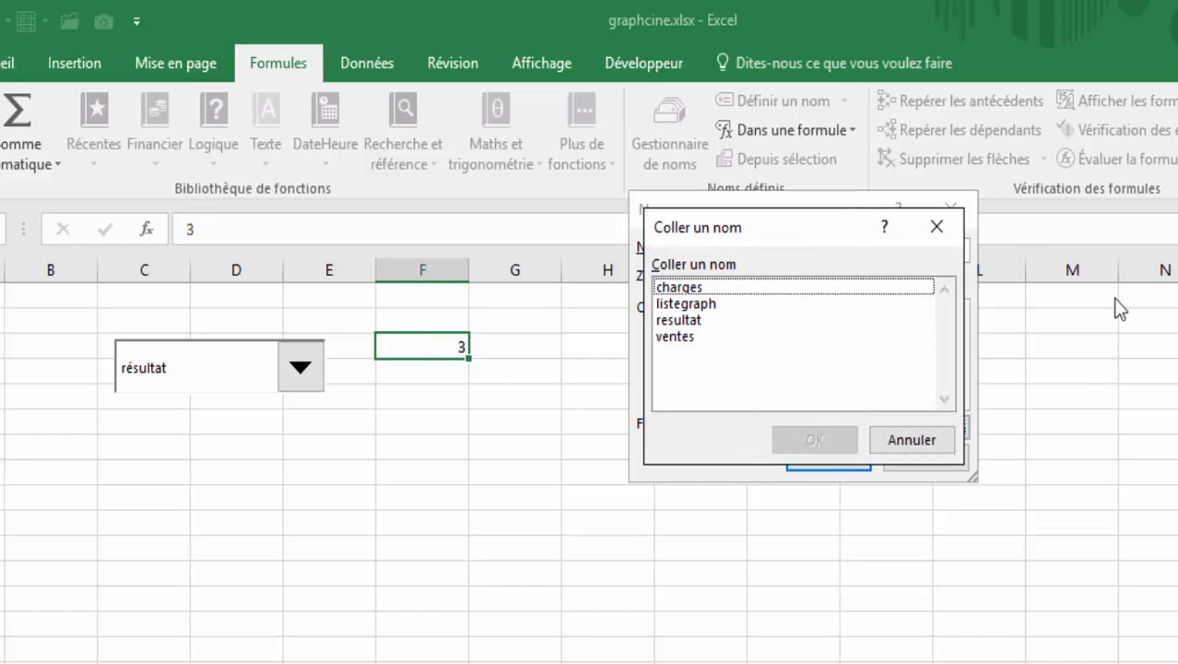
{"action": "left_click_drag", "start_coordinate": [792, 248], "coordinate": [1175, 267]}
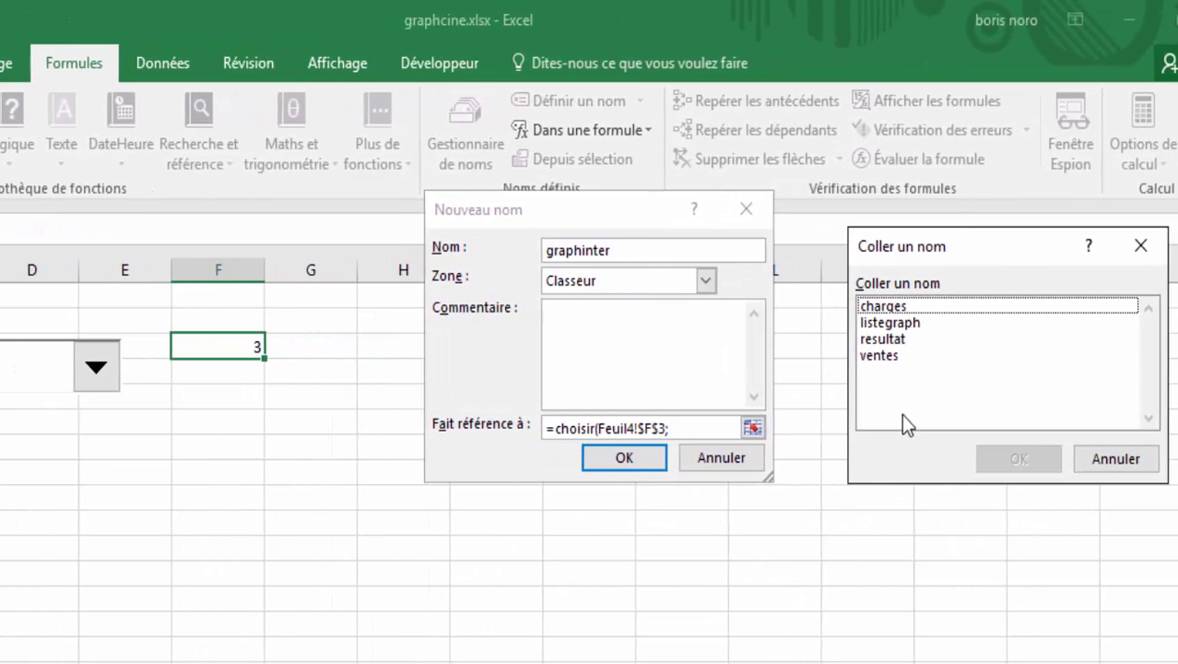
{"action": "left_click", "coordinate": [884, 357]}
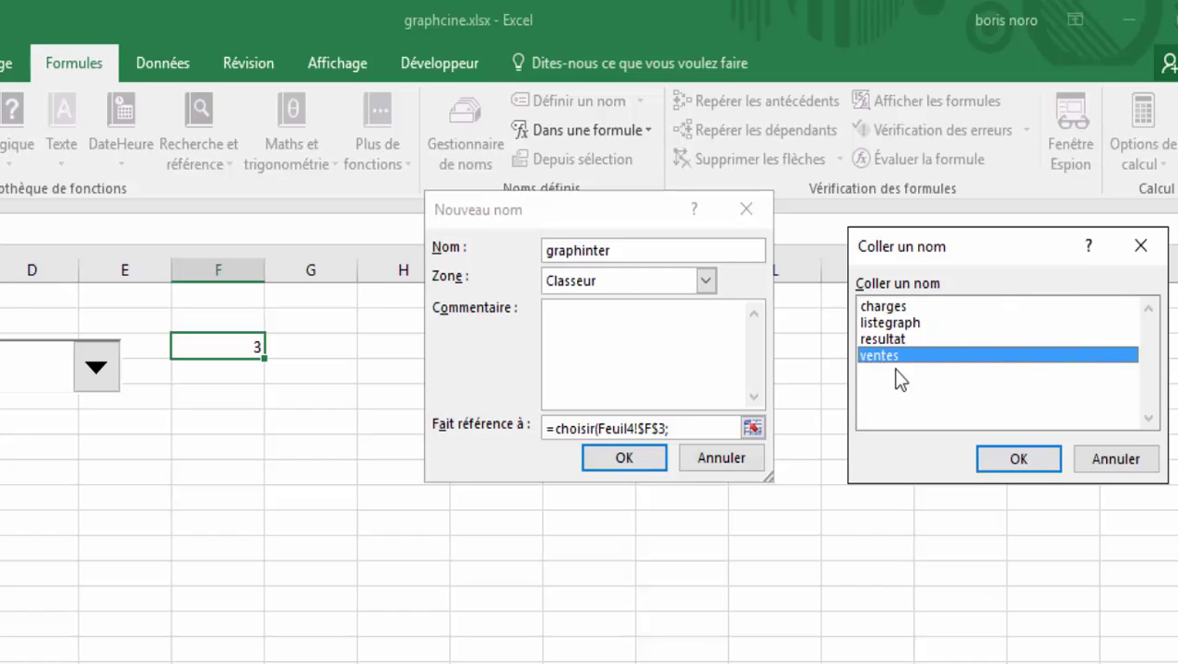
{"action": "left_click", "coordinate": [1004, 461]}
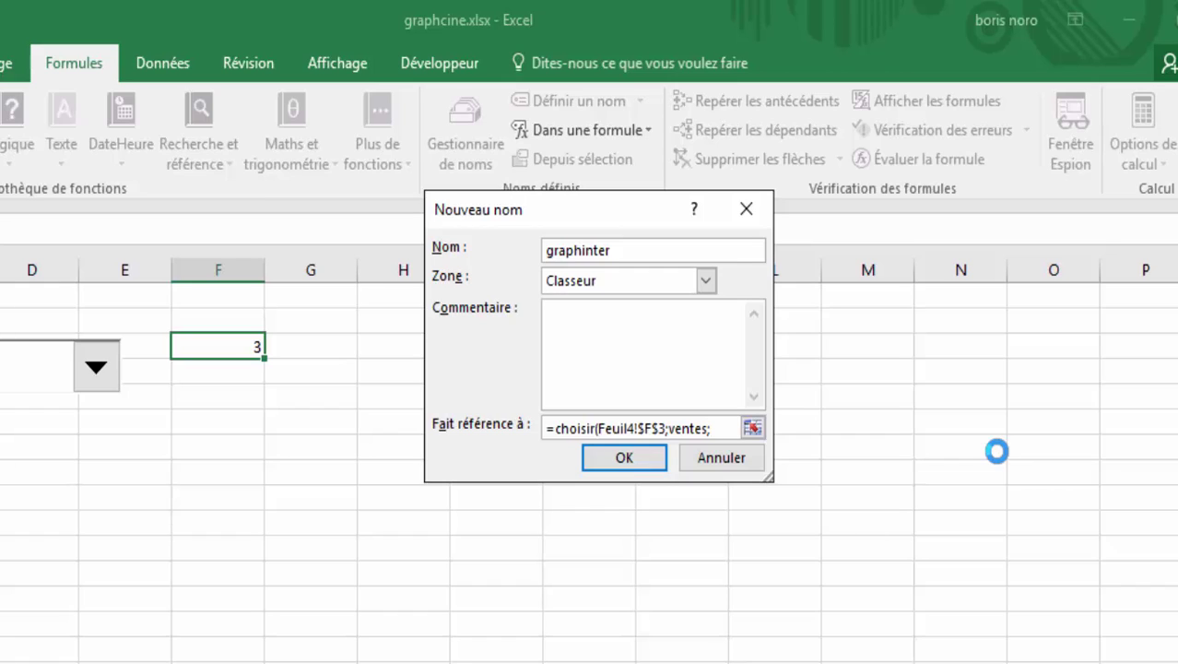
{"action": "key", "text": "F3"}
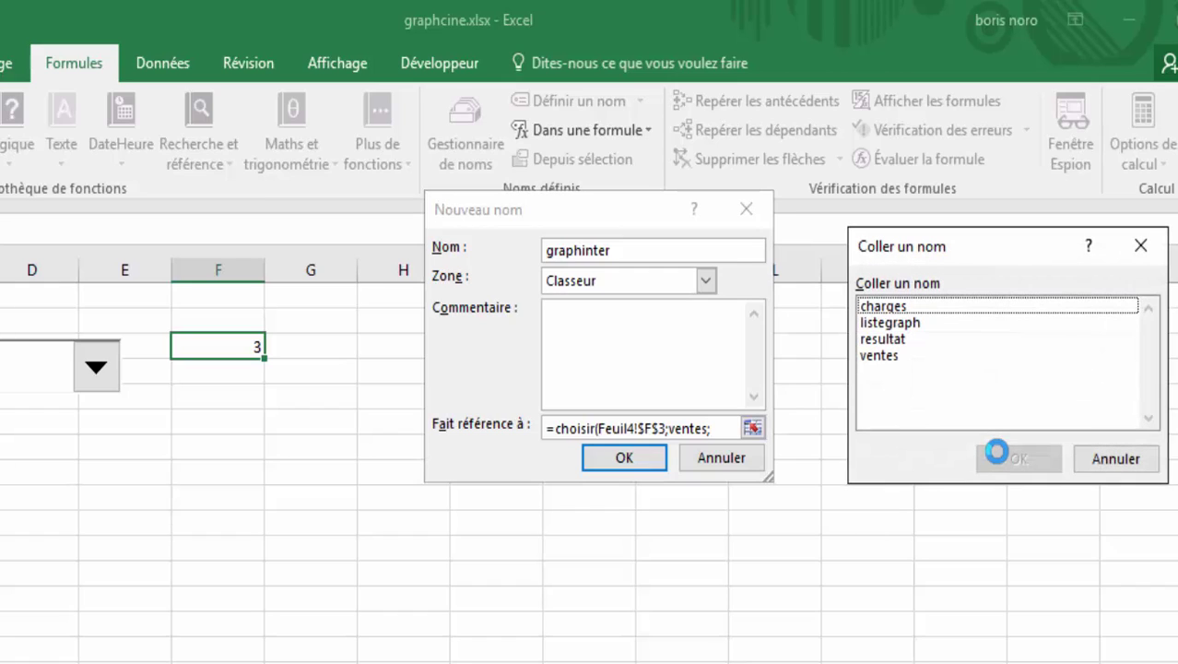
{"action": "left_click", "coordinate": [896, 305]}
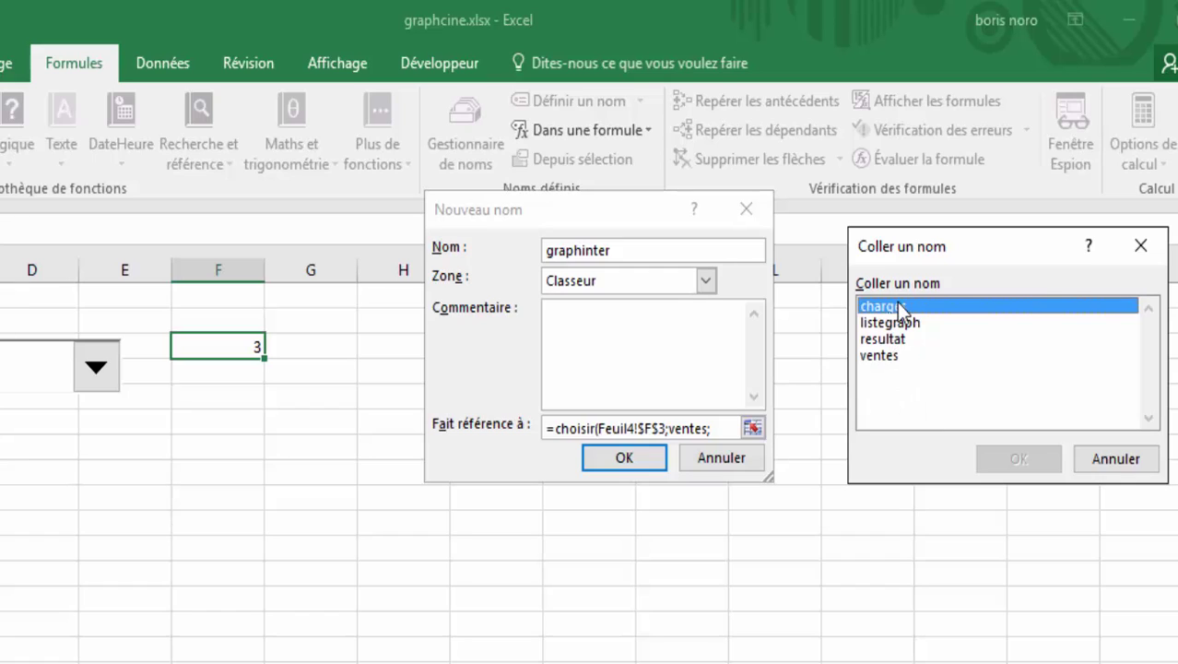
{"action": "left_click", "coordinate": [1036, 460]}
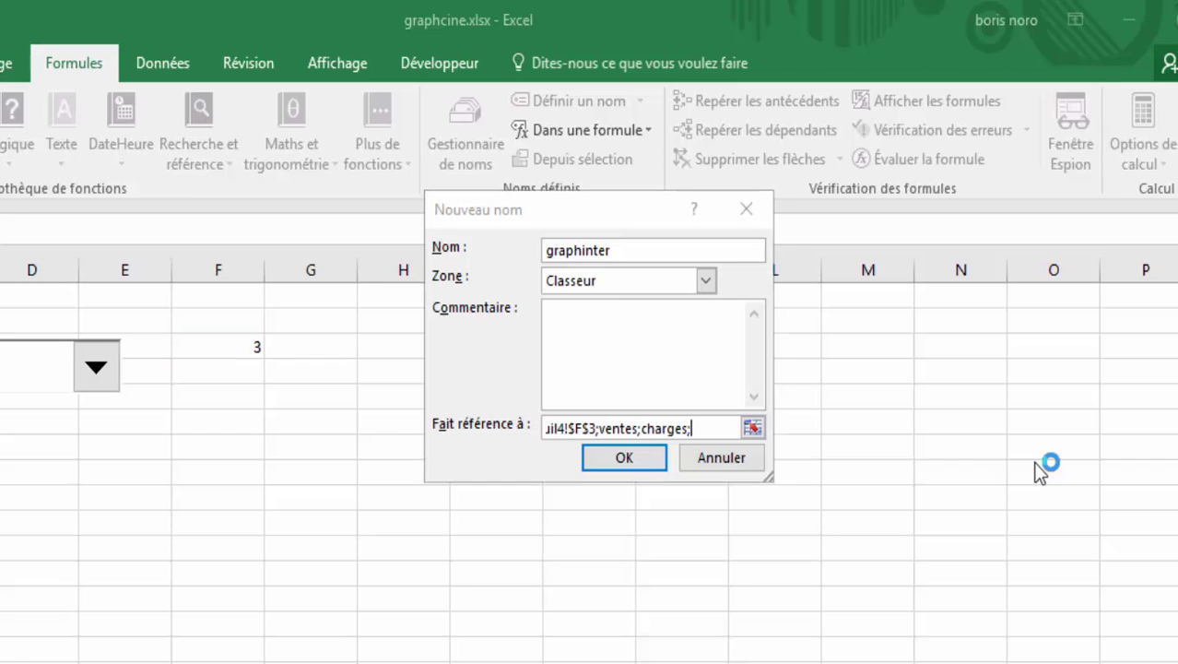
{"action": "left_click", "coordinate": [889, 338]}
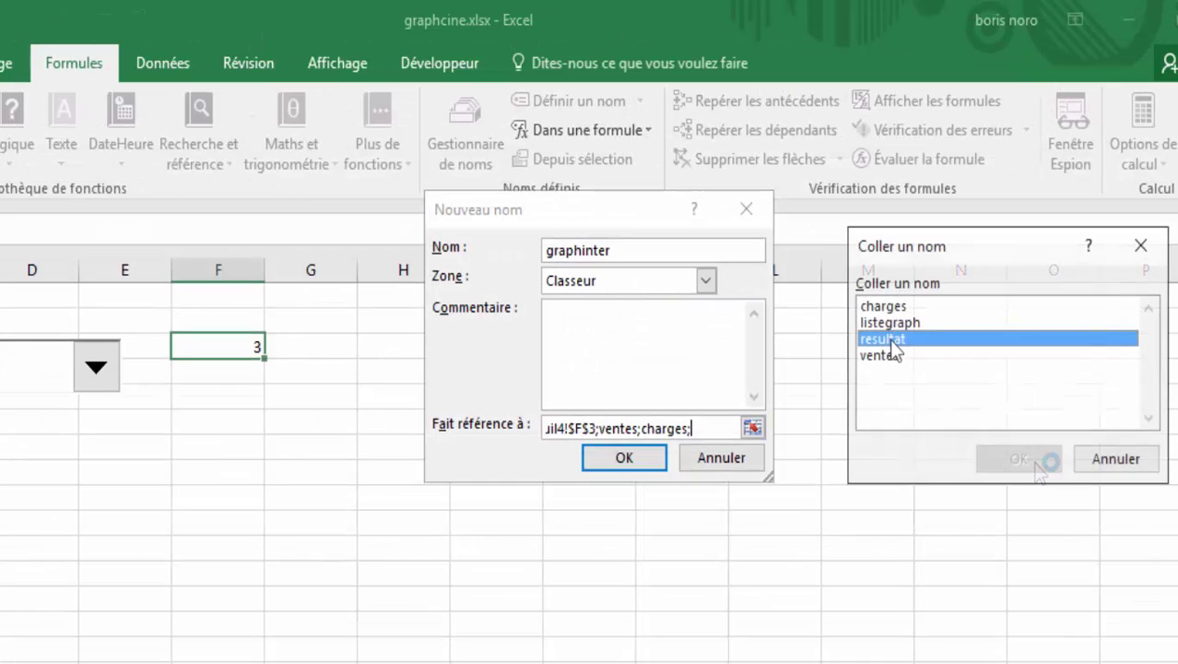
{"action": "left_click", "coordinate": [1019, 458]}
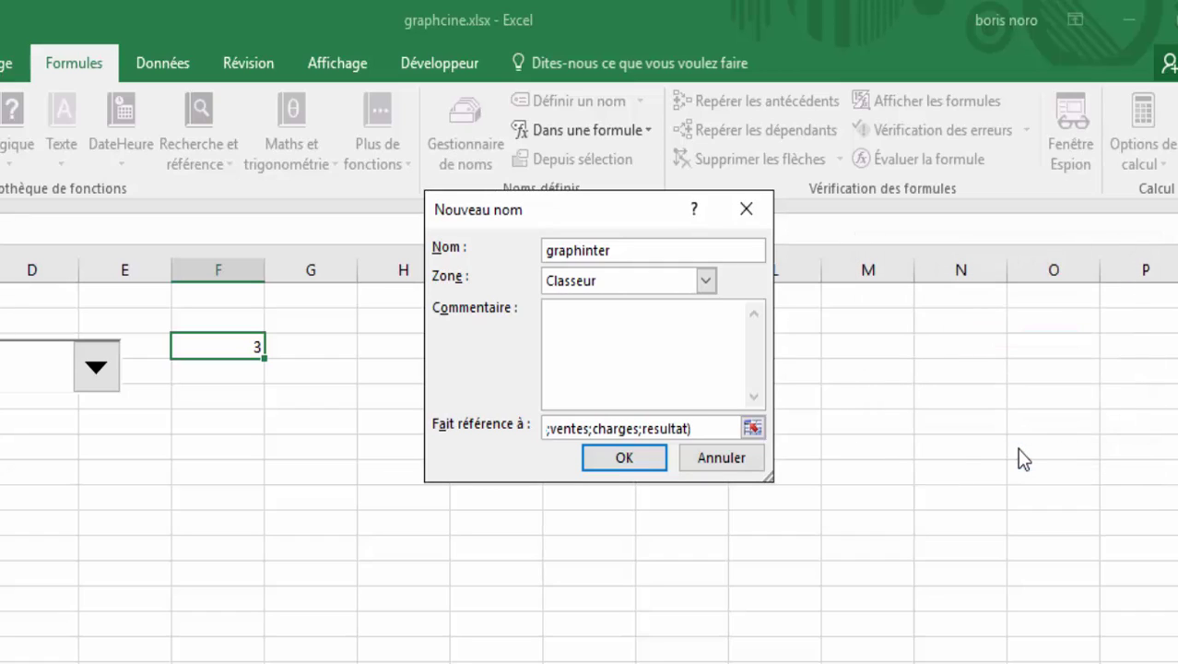
{"action": "left_click", "coordinate": [640, 465]}
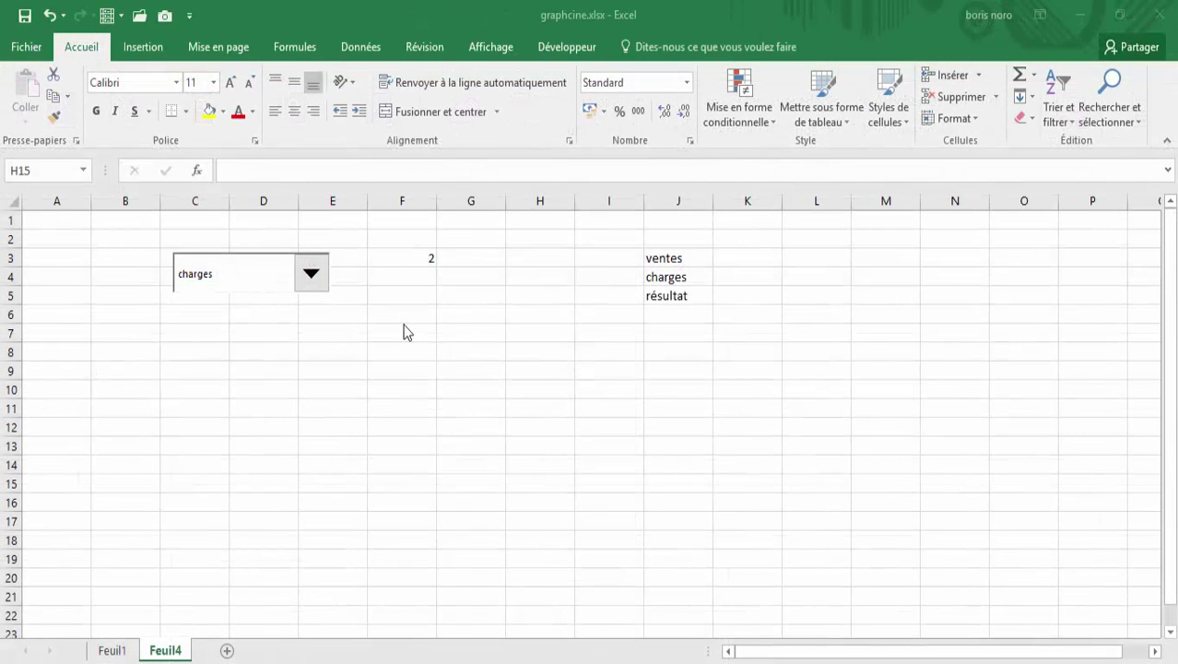
Take a linked camera picture of cell F3 and place it over cell F11
{"action": "left_click", "coordinate": [397, 259]}
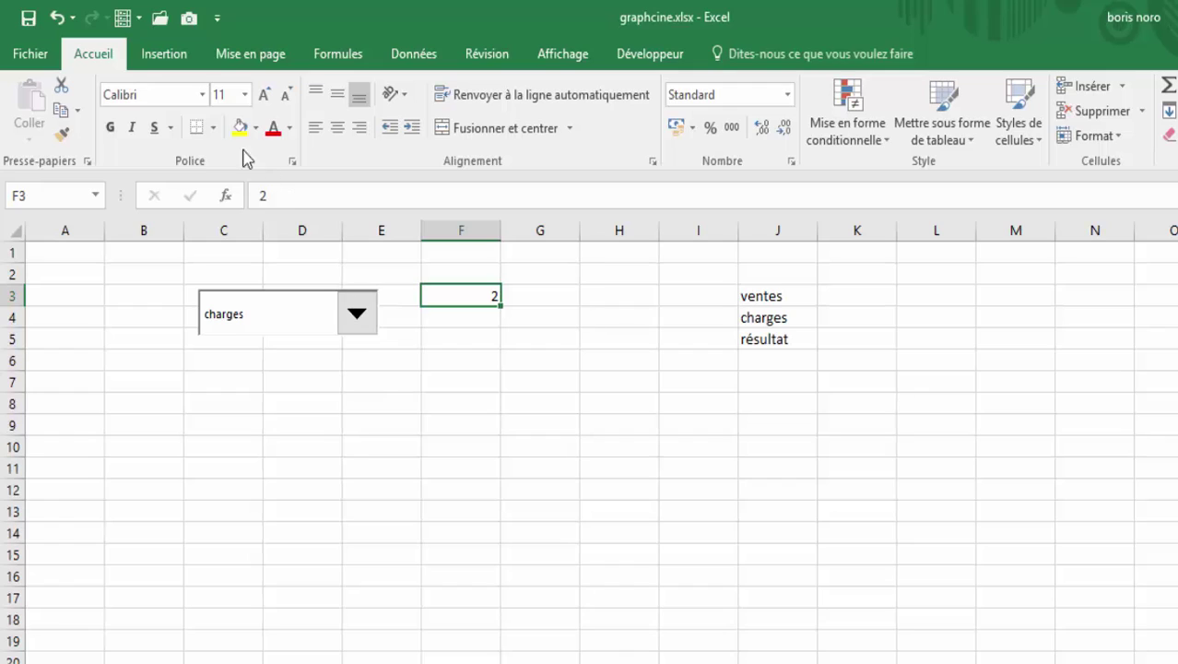
{"action": "left_click", "coordinate": [191, 20]}
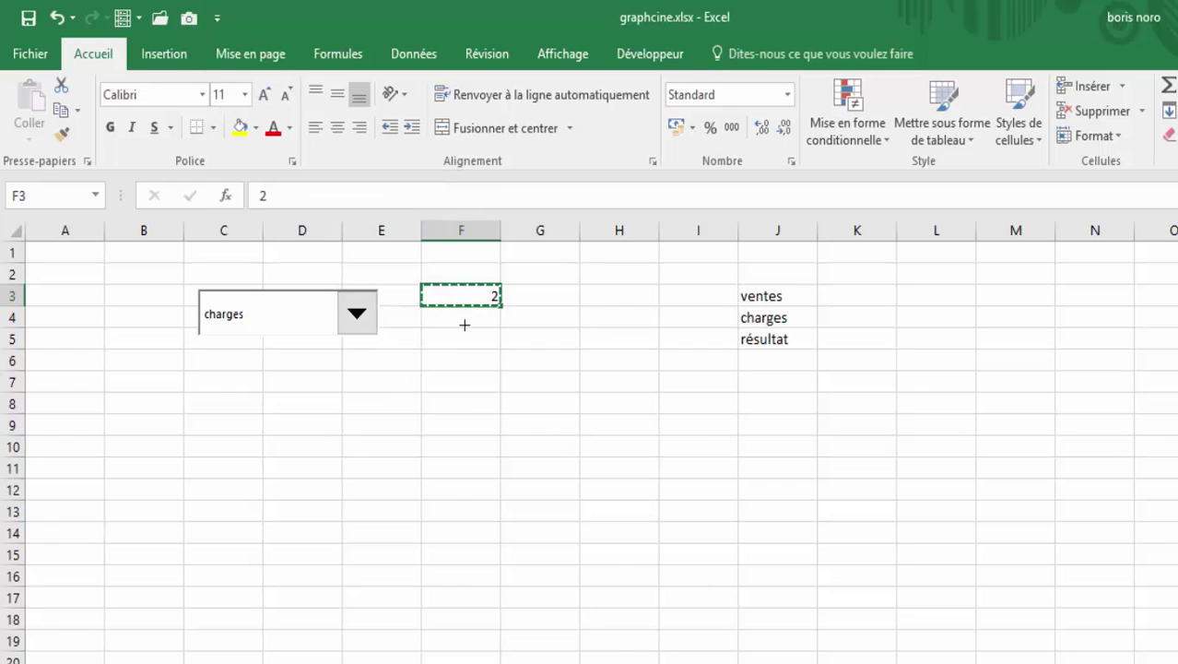
{"action": "left_click", "coordinate": [422, 455]}
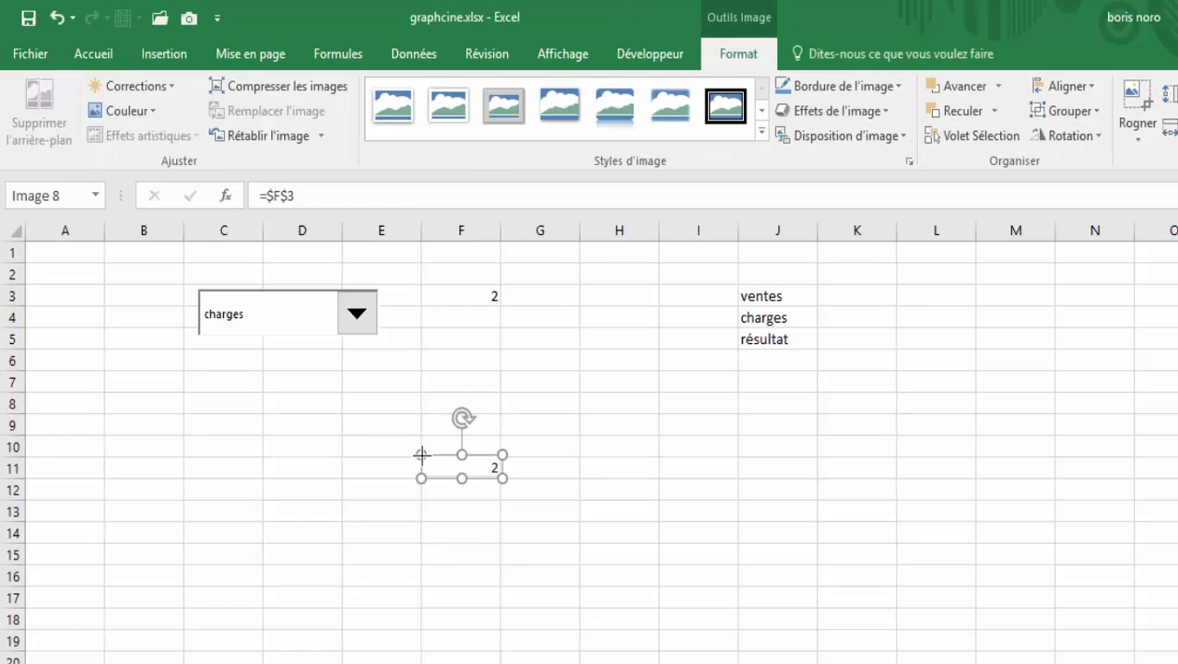
{"action": "left_click", "coordinate": [691, 555]}
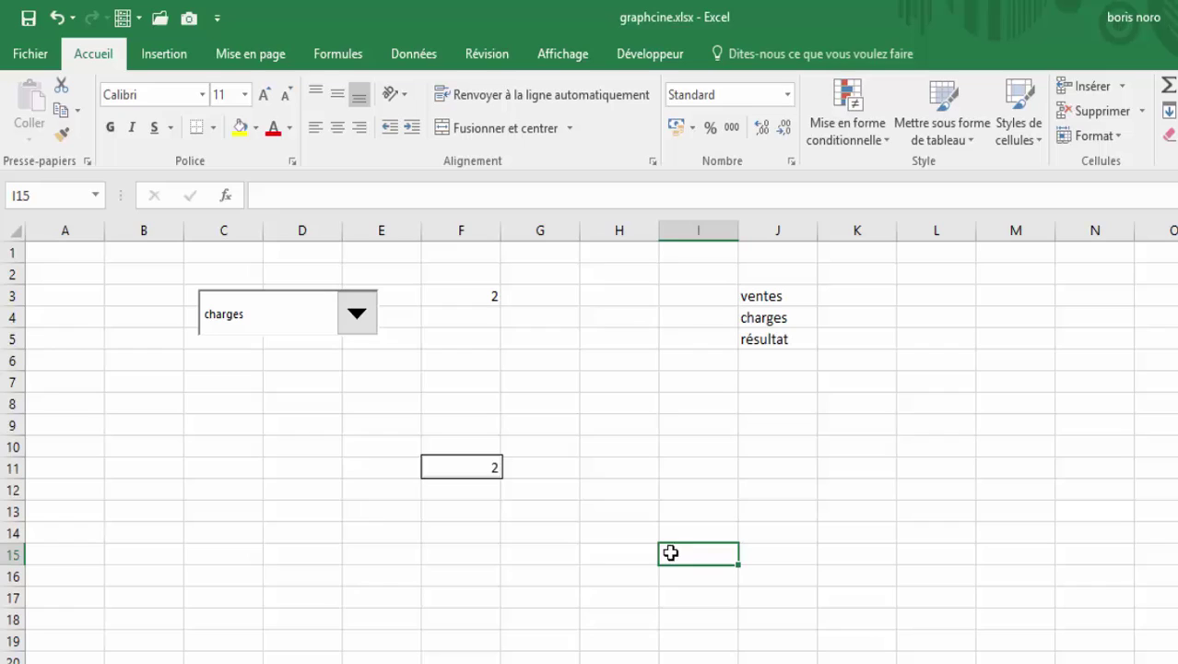
Choose résultat in the combo box to test that the linked picture follows cell F3
{"action": "left_click", "coordinate": [355, 318]}
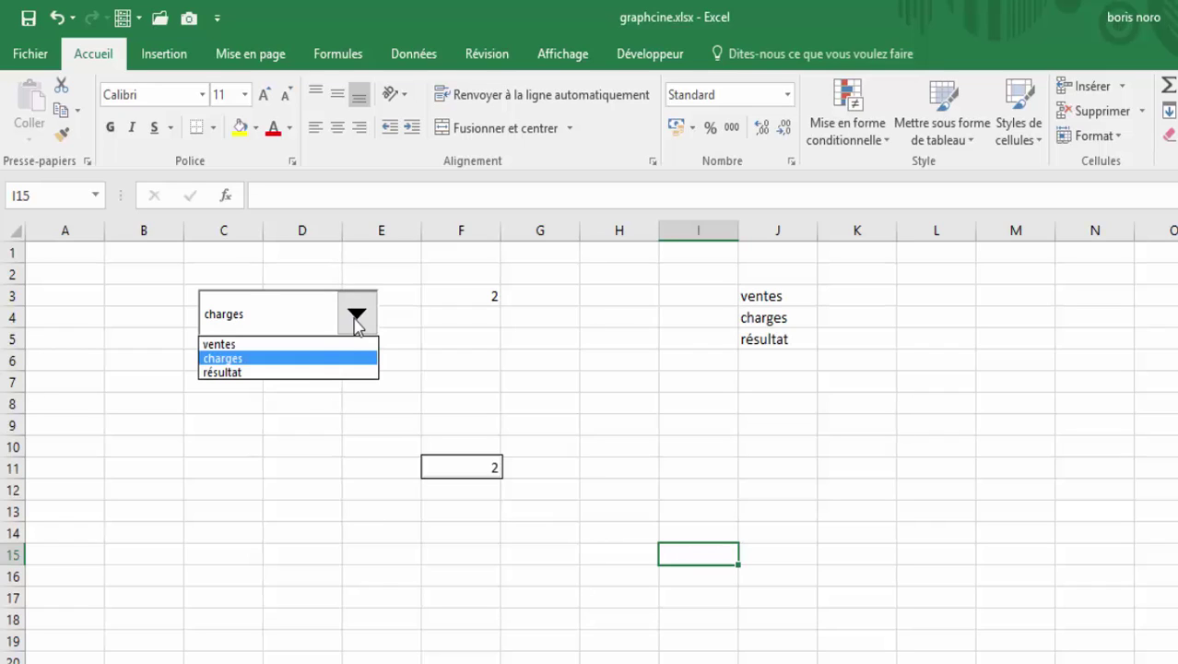
{"action": "left_click", "coordinate": [280, 373]}
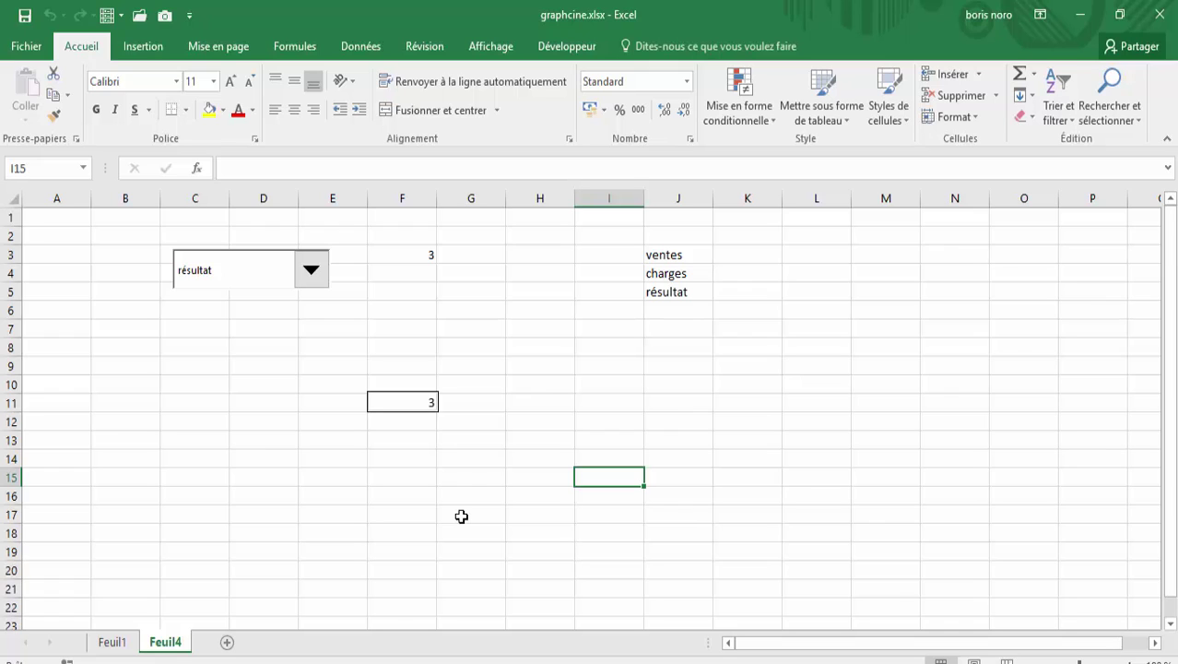
{"action": "key", "text": "Left"}
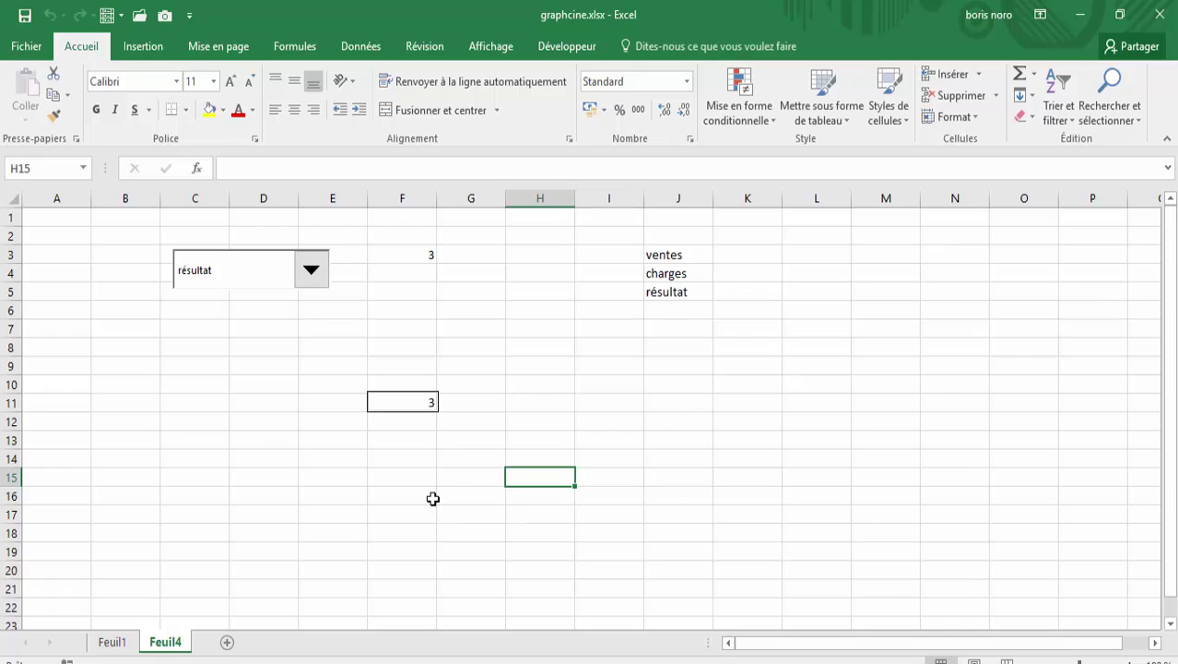
Replace the linked picture's reference with =graphinter so it shows the selected chart
{"action": "left_click", "coordinate": [388, 402]}
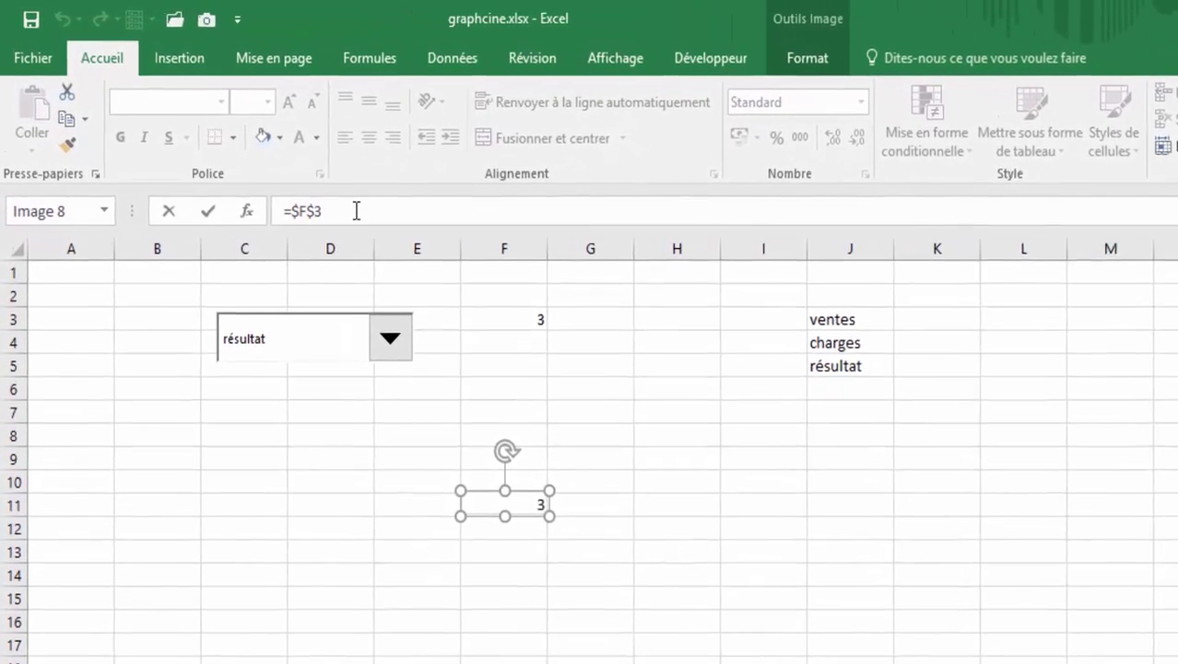
{"action": "left_click", "coordinate": [356, 210]}
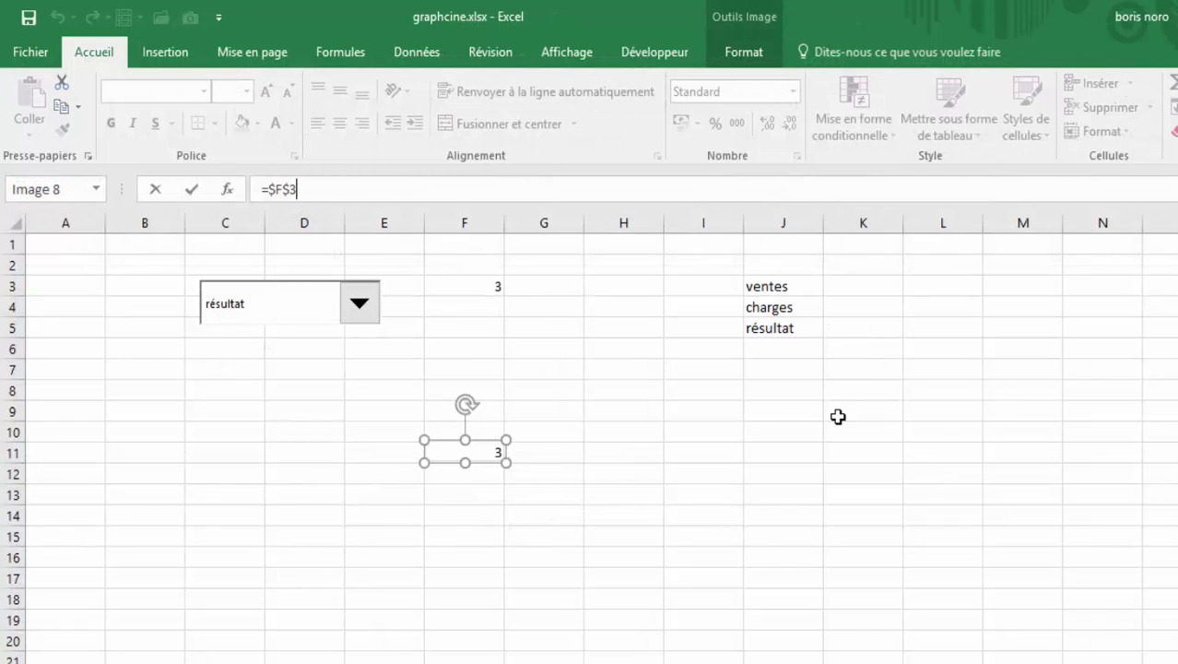
{"action": "key", "text": "BackSpace"}
{"action": "key", "text": "BackSpace"}
{"action": "type", "text": "gra"}
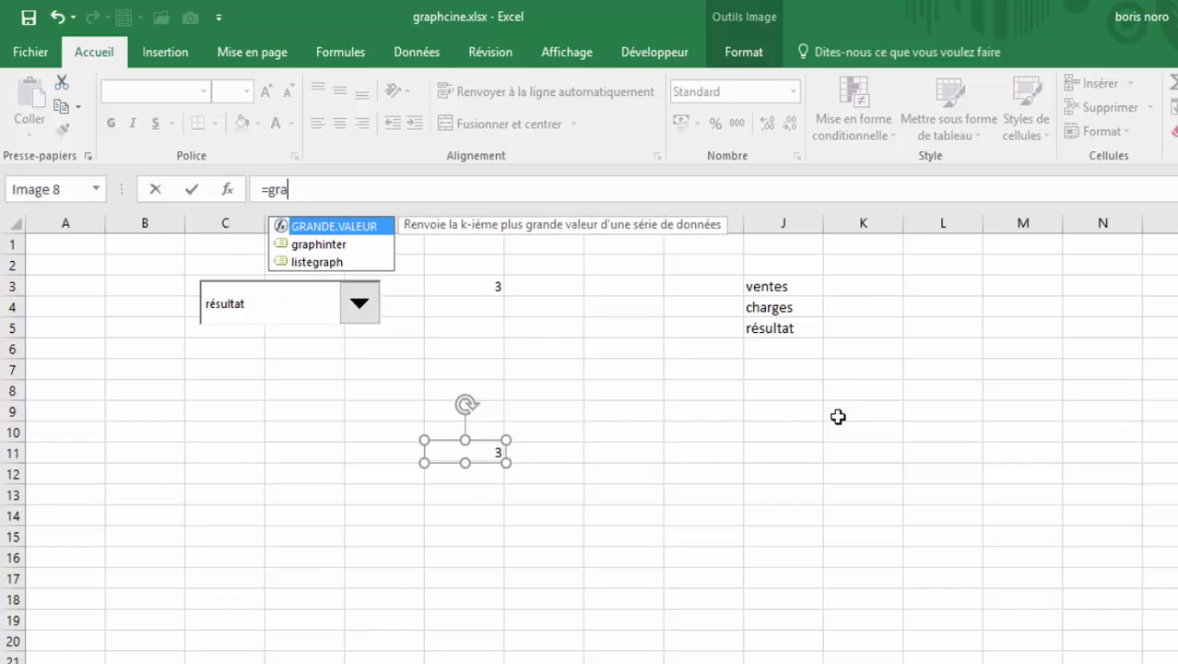
{"action": "left_click", "coordinate": [329, 246]}
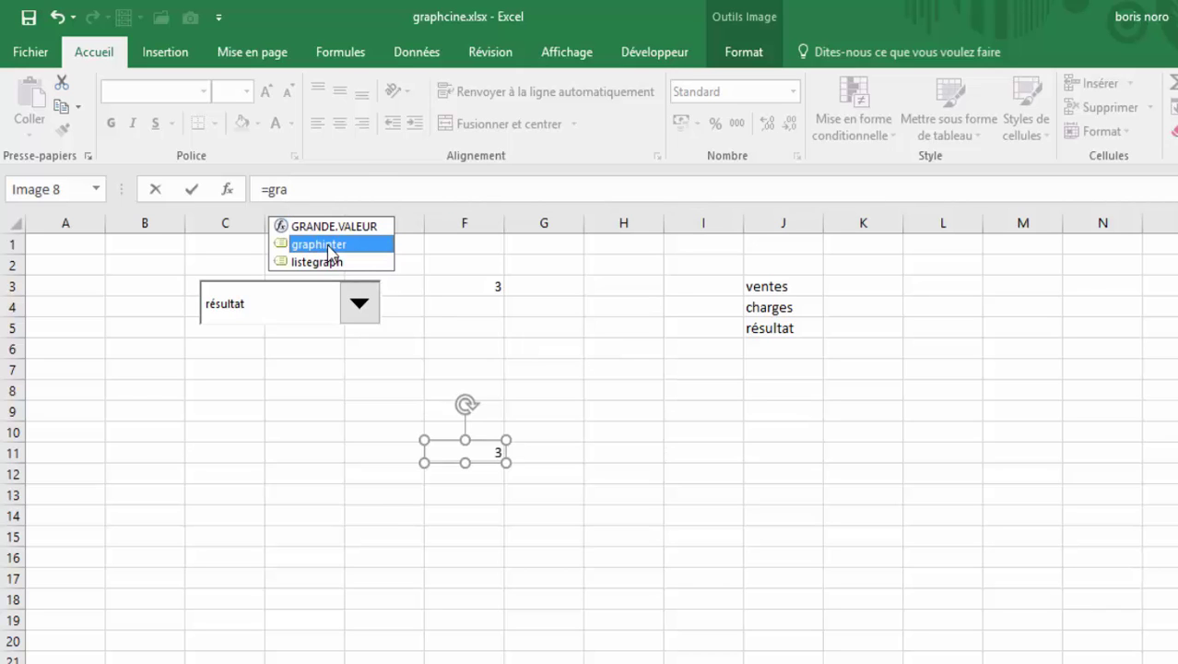
{"action": "double_click", "coordinate": [329, 247]}
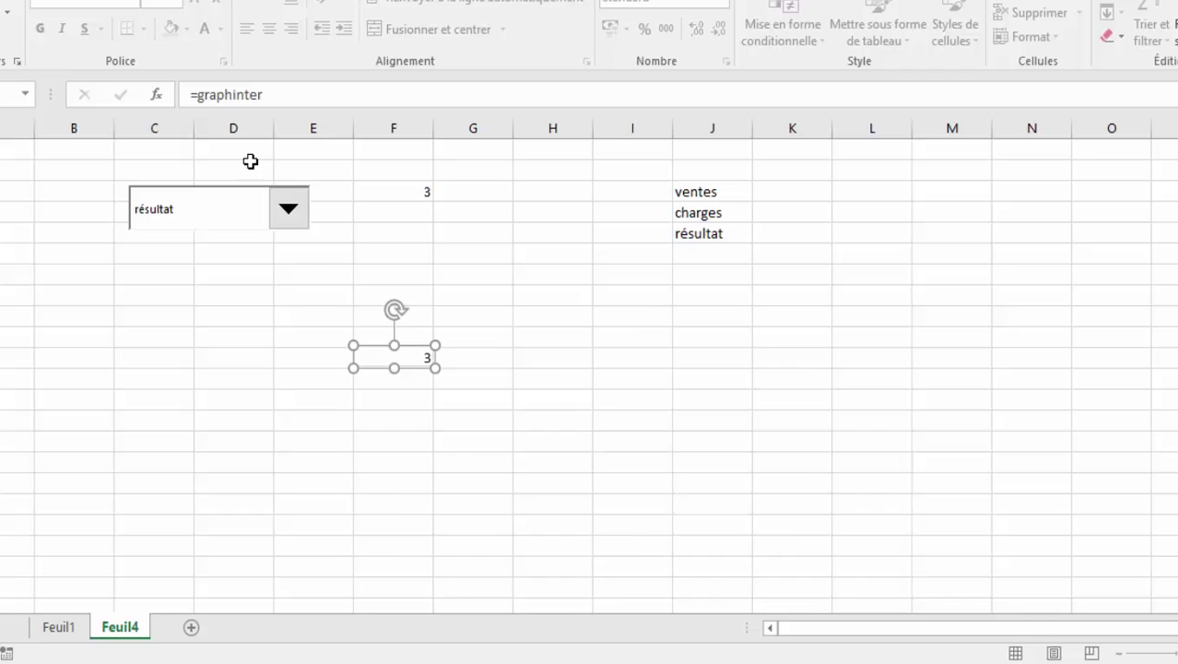
{"action": "key", "text": "Return"}
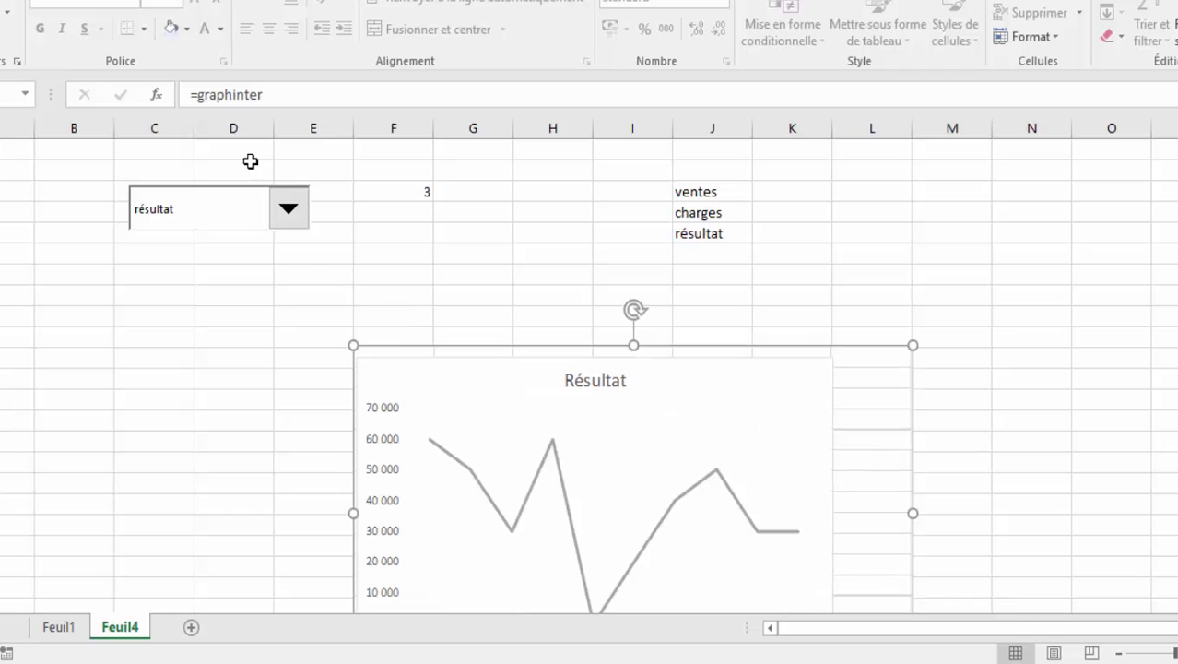
Examine the chart picture, and switch the combo box to ventes to test the dynamic display
{"action": "scroll", "coordinate": [261, 299], "scroll_direction": "down", "scroll_amount": 1}
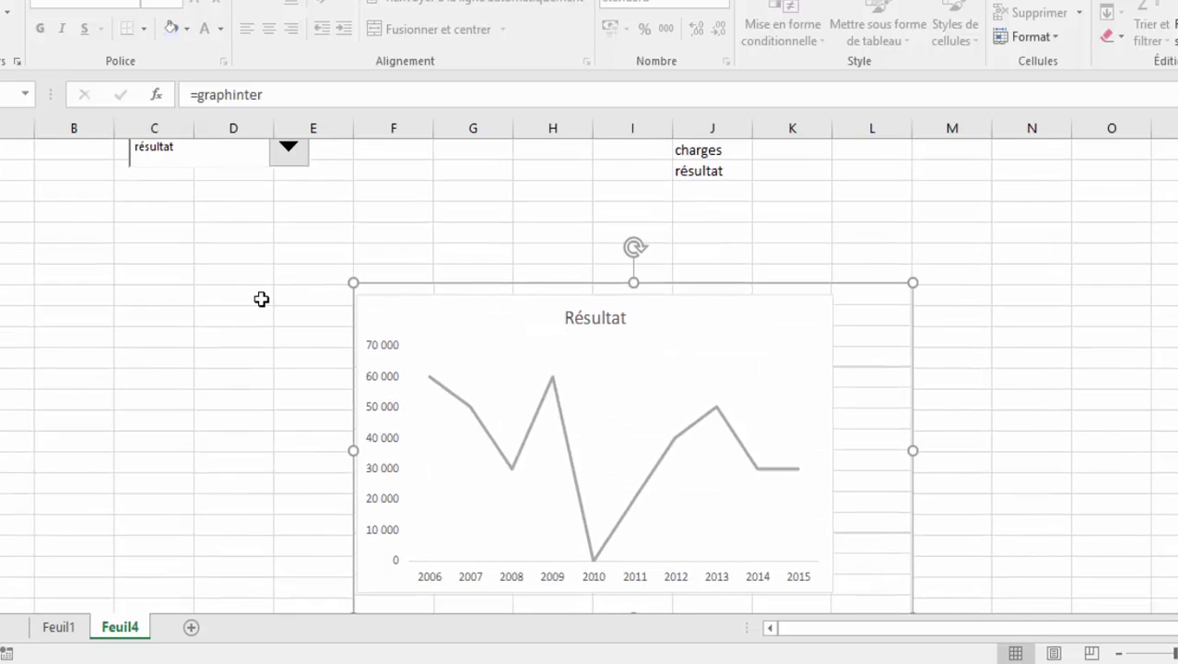
{"action": "scroll", "coordinate": [261, 299], "scroll_direction": "up", "scroll_amount": 1}
{"action": "left_click", "coordinate": [293, 222]}
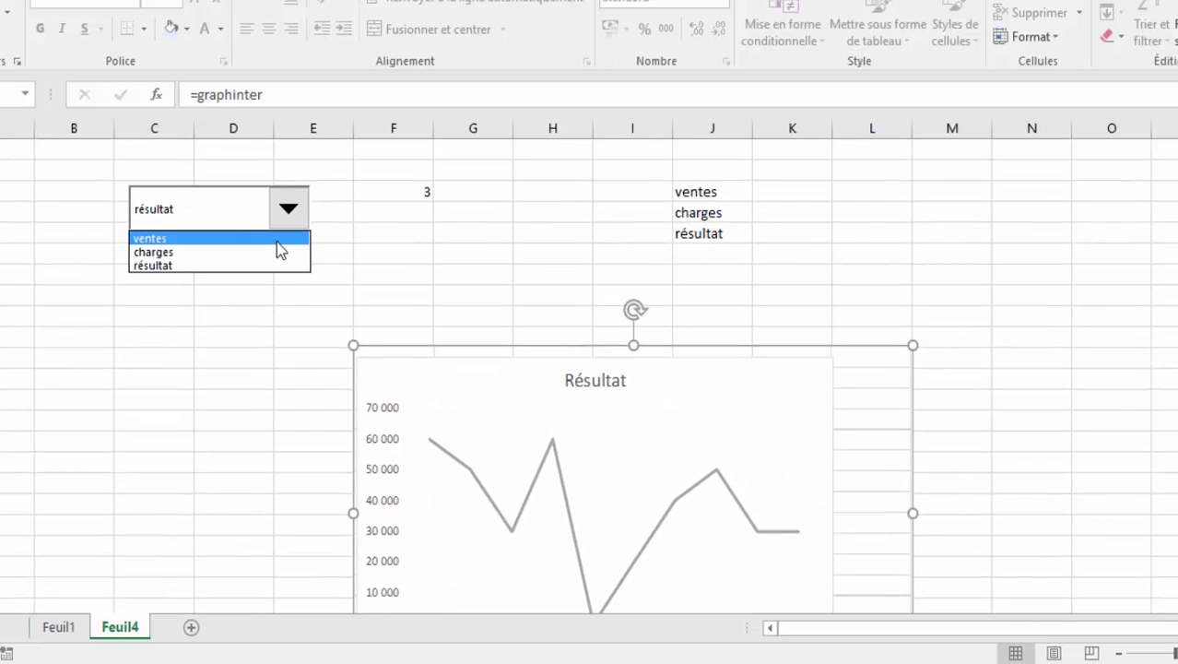
{"action": "left_click", "coordinate": [276, 241]}
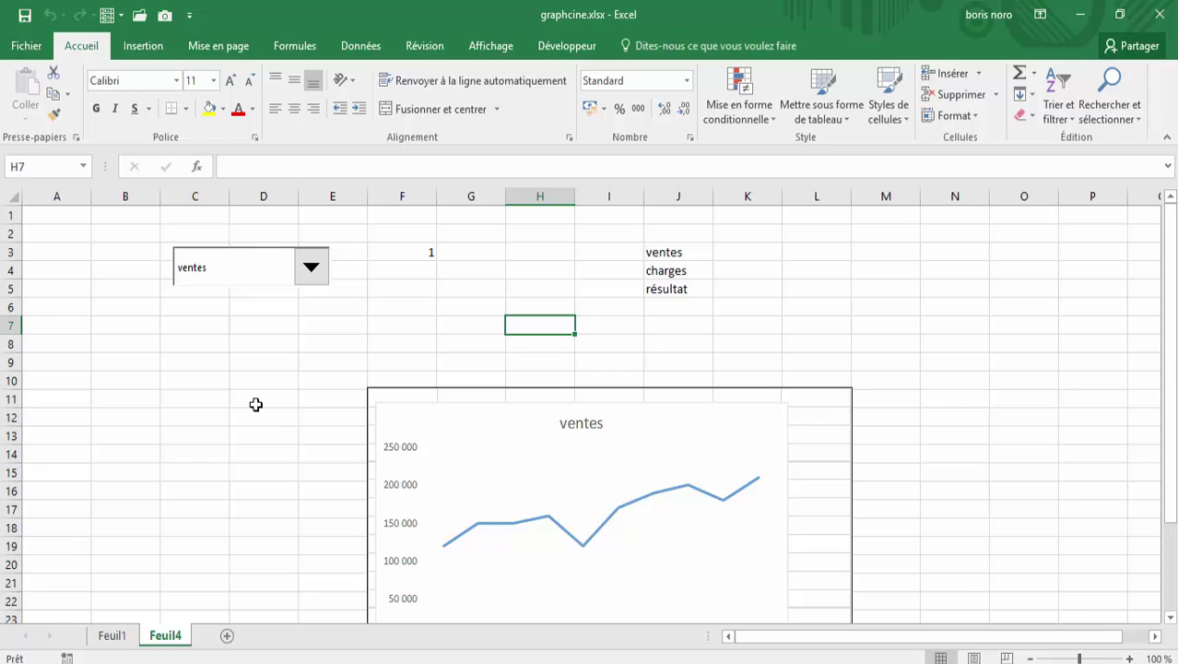
Hide the gridlines on sheet Feuil4
{"action": "left_click", "coordinate": [258, 404]}
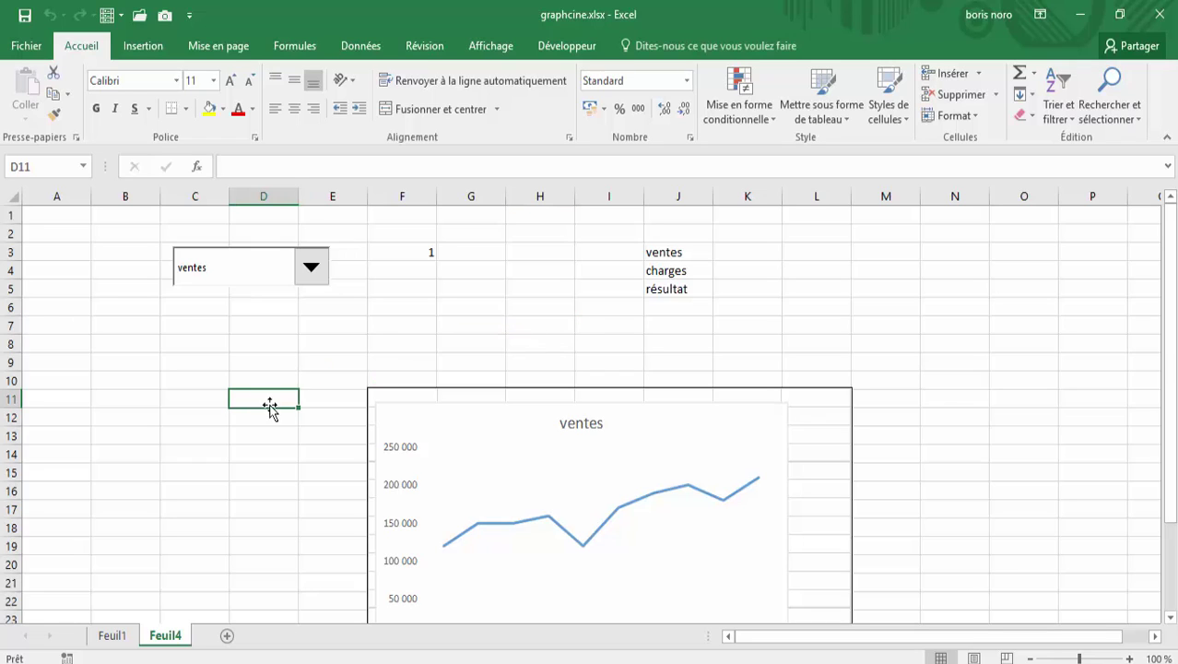
{"action": "left_click", "coordinate": [491, 48]}
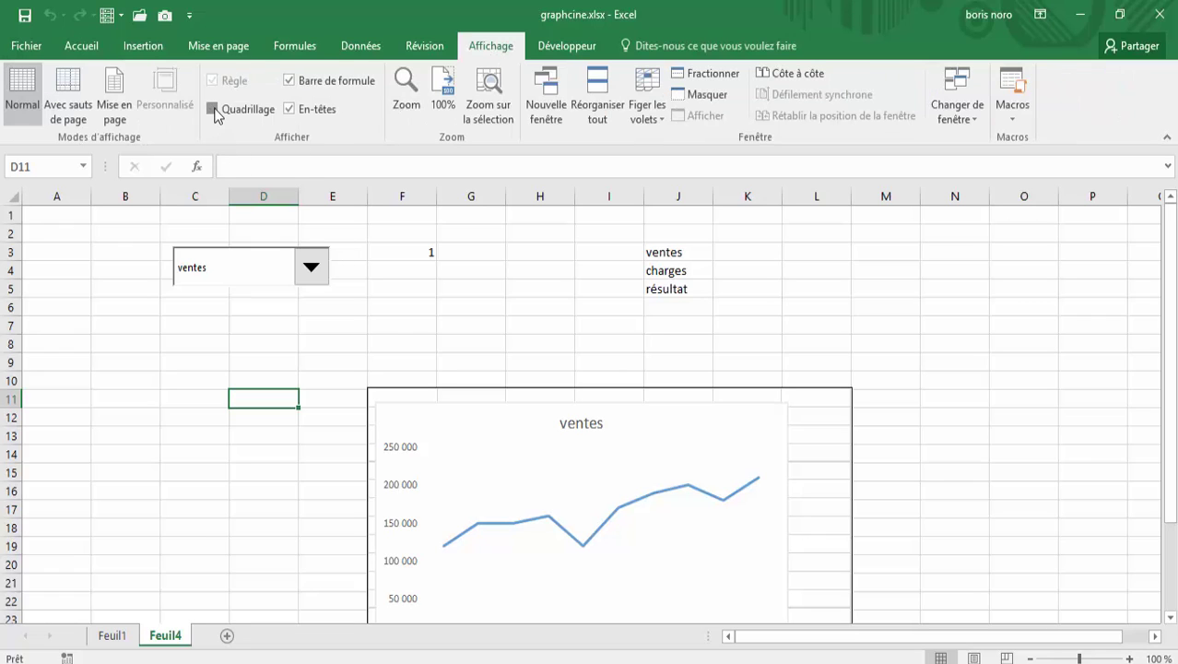
{"action": "left_click", "coordinate": [213, 109]}
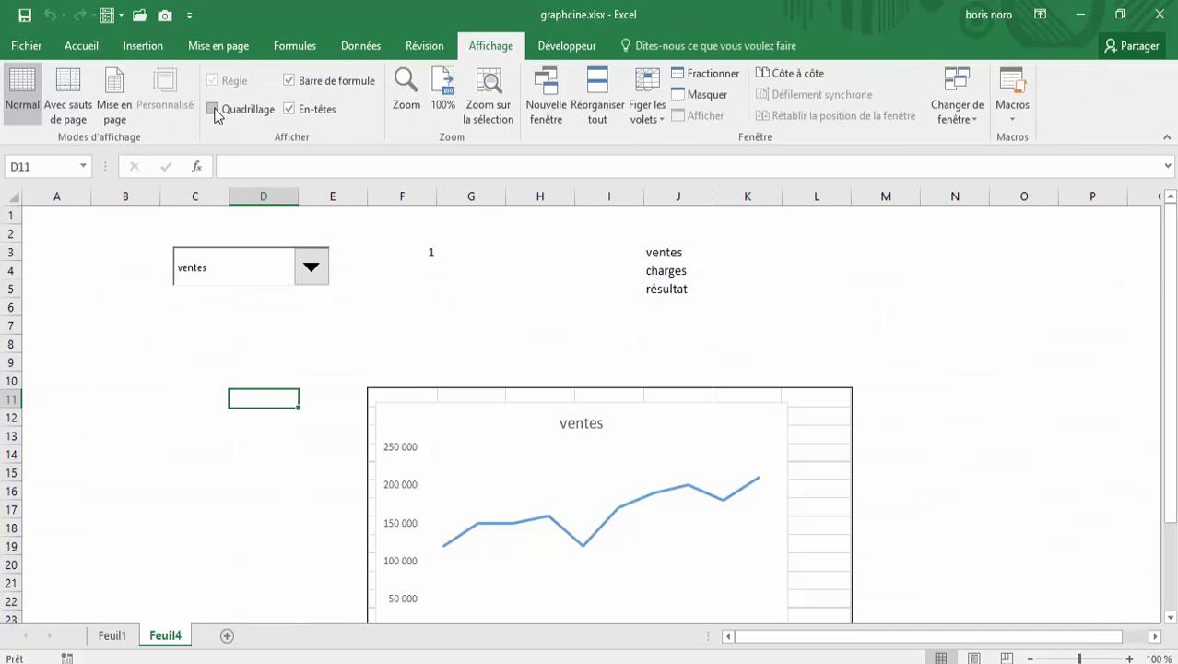
Hide the gridlines on sheet Feuil1
{"action": "left_click", "coordinate": [111, 636]}
{"action": "scroll", "coordinate": [387, 300], "scroll_direction": "up", "scroll_amount": 9}
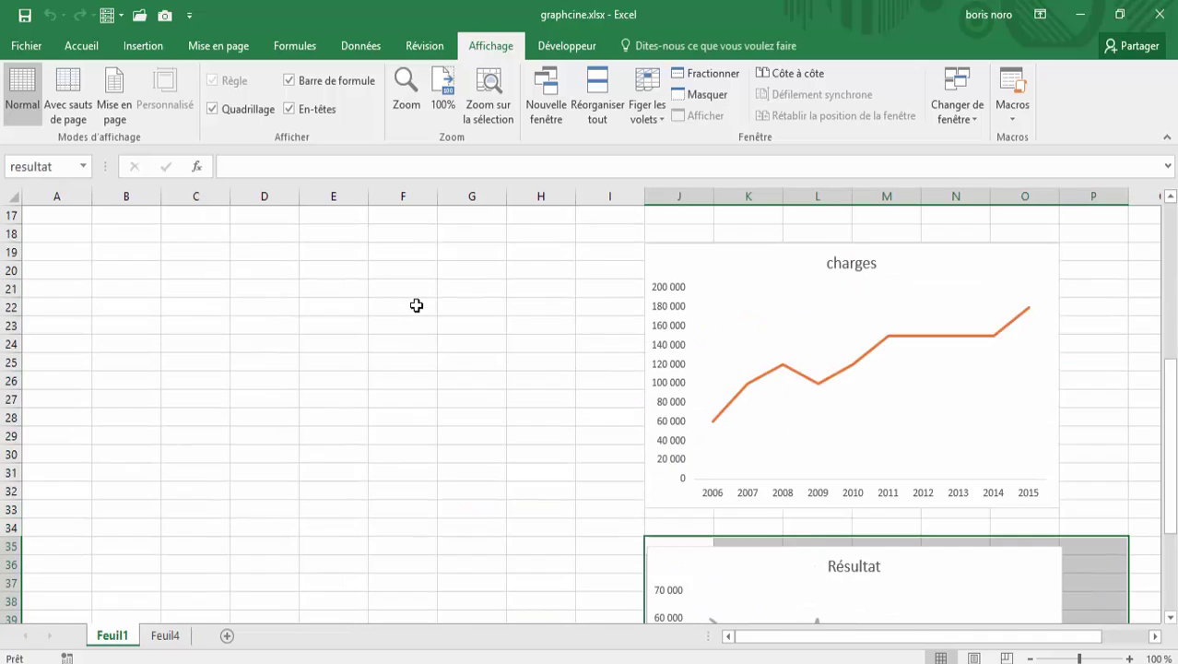
{"action": "left_click", "coordinate": [389, 544]}
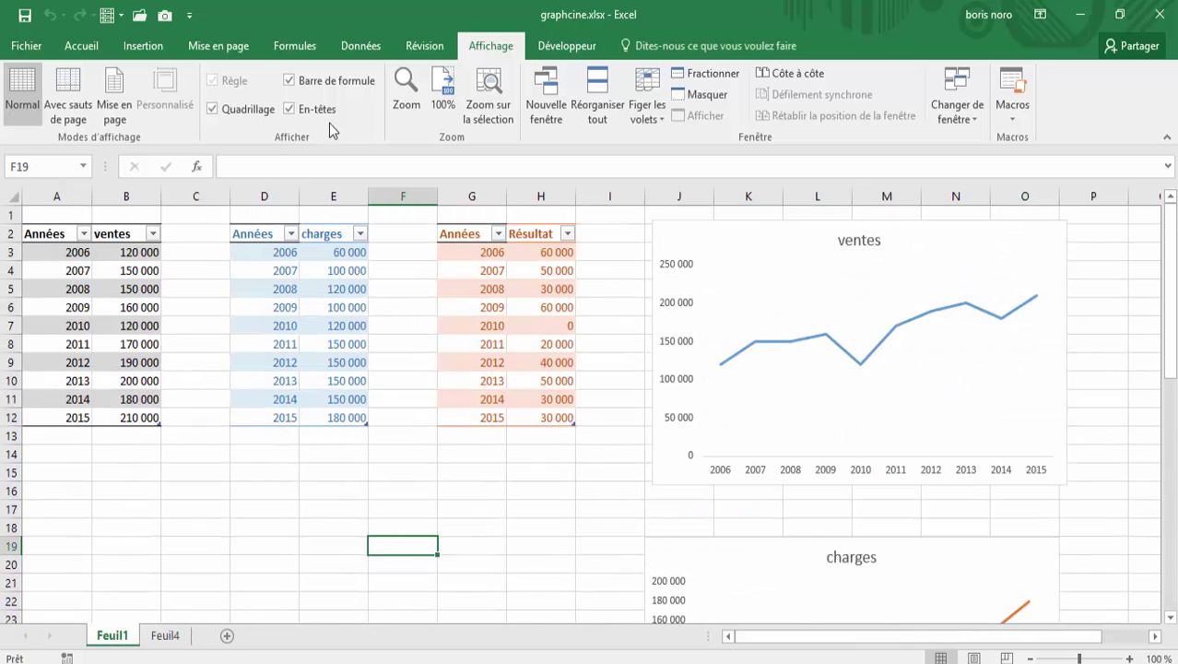
{"action": "left_click", "coordinate": [212, 109]}
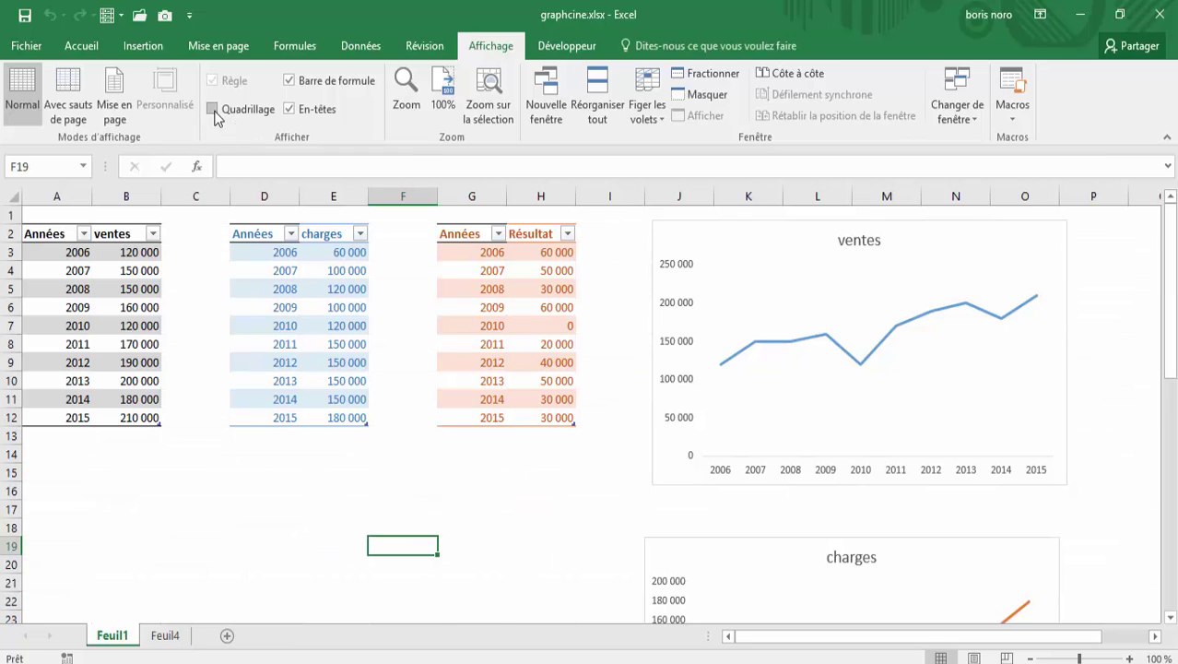
Remove the outline of the ventes chart on Feuil1 with Sans contour
{"action": "left_click", "coordinate": [656, 223]}
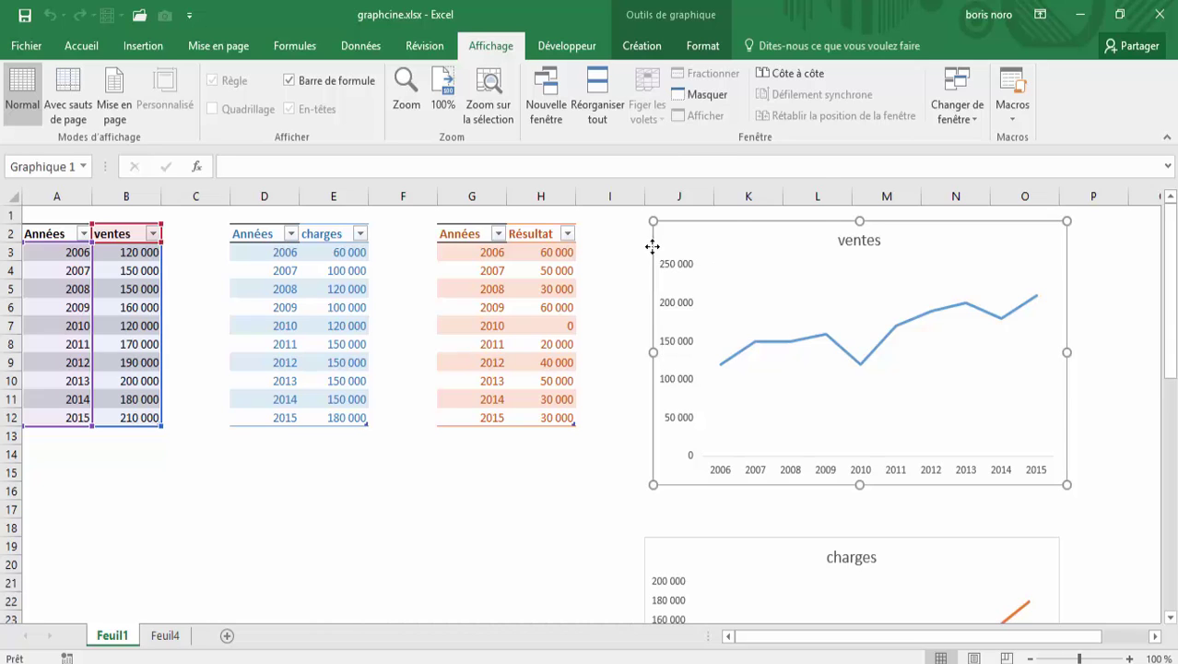
{"action": "right_click", "coordinate": [651, 247]}
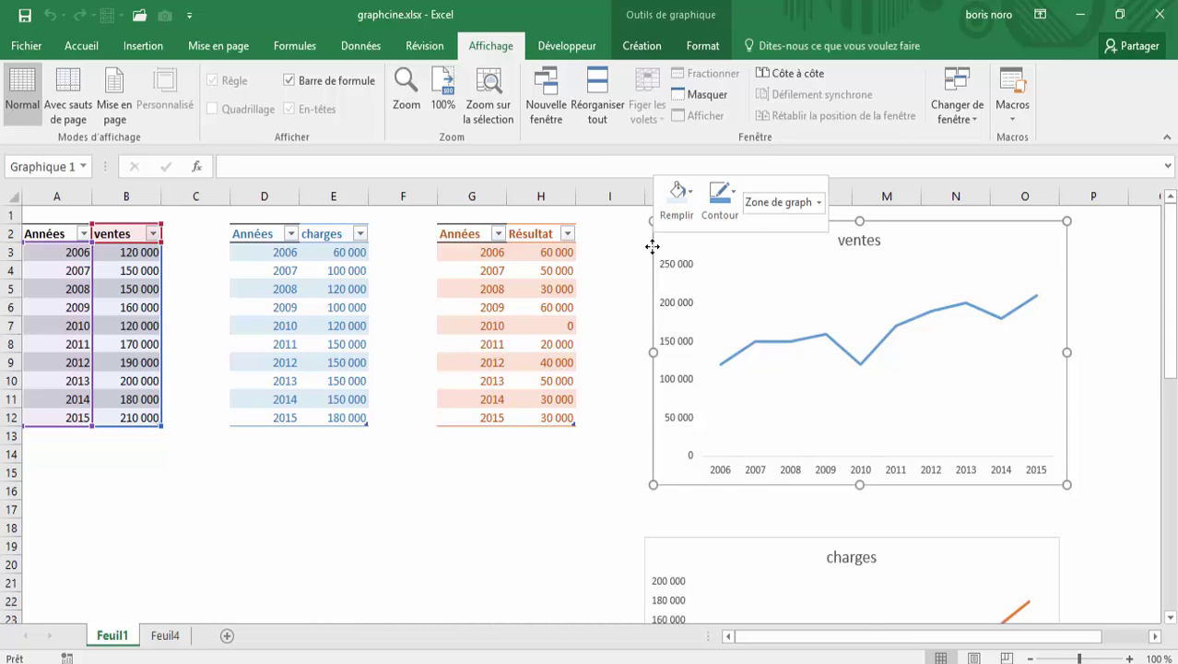
{"action": "left_click", "coordinate": [734, 196]}
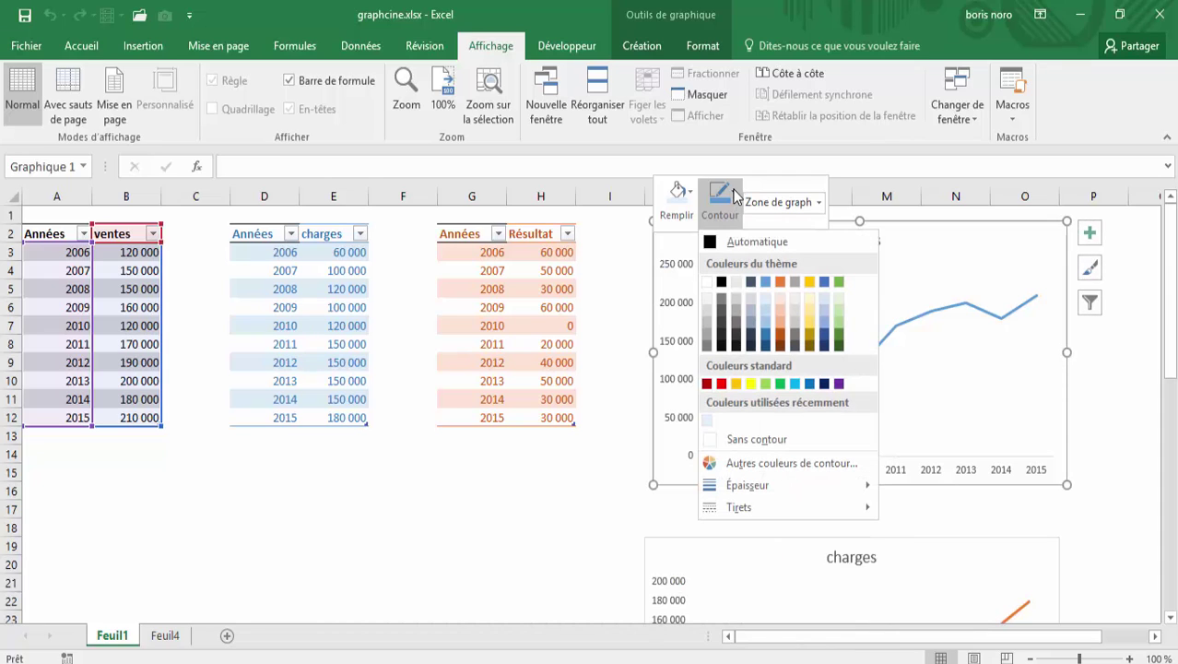
{"action": "left_click", "coordinate": [742, 438]}
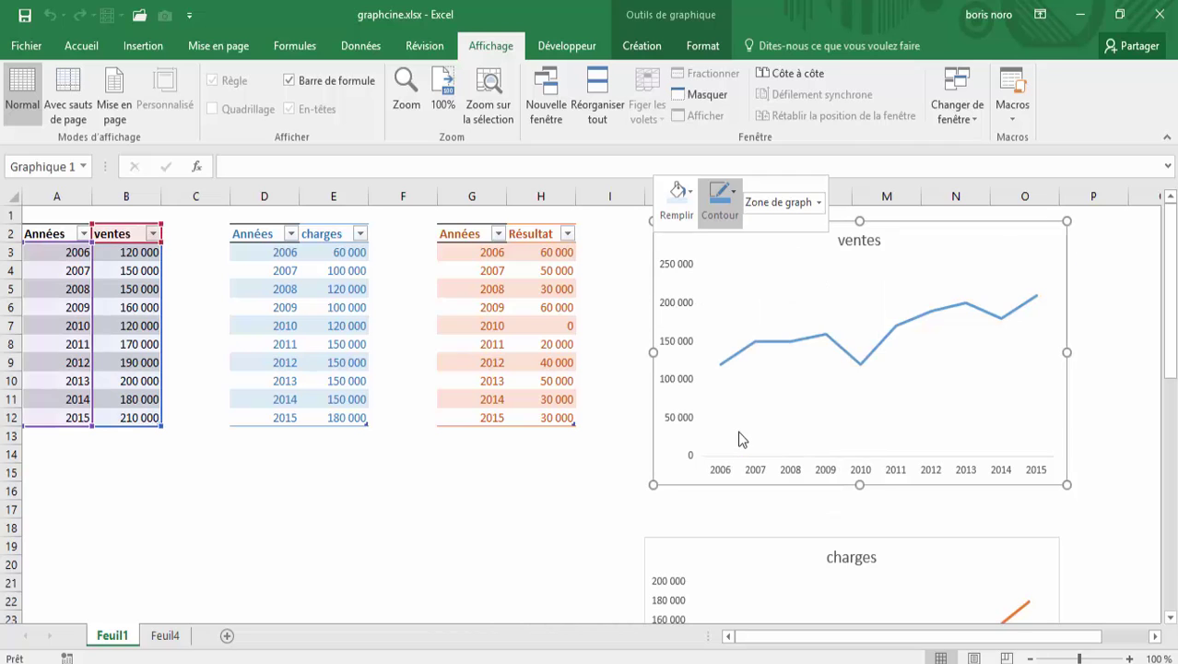
{"action": "left_click", "coordinate": [553, 526]}
{"action": "scroll", "coordinate": [386, 502], "scroll_direction": "down", "scroll_amount": 3}
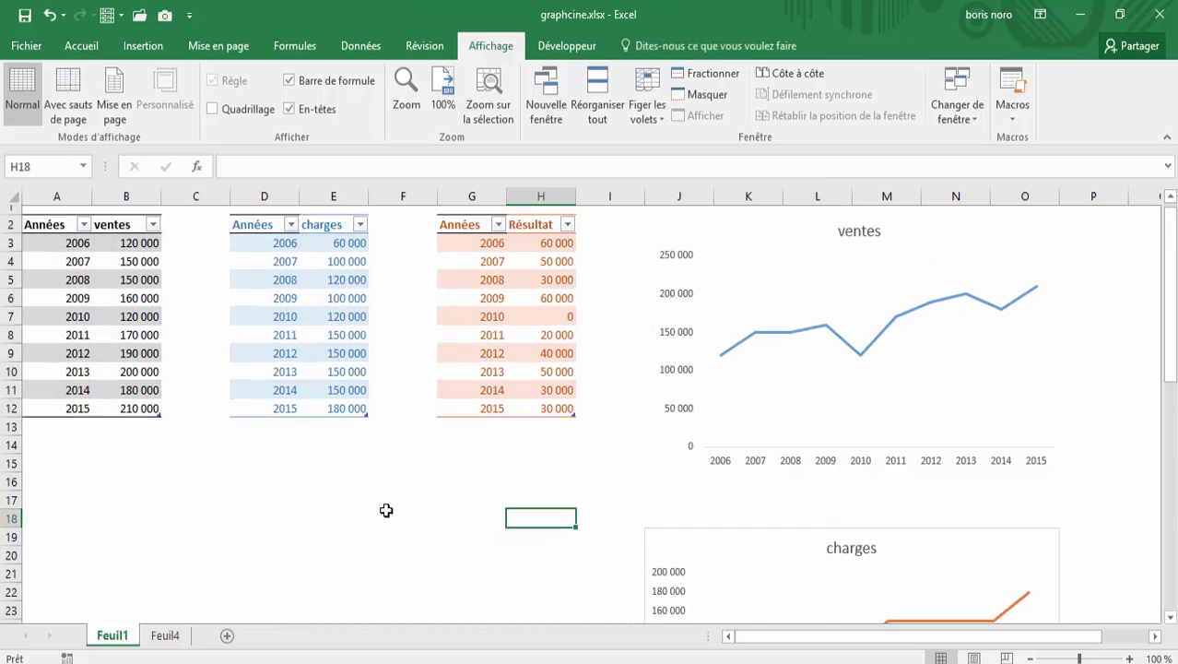
Set the border line of the linked chart picture on Feuil4 to Aucun trait
{"action": "key", "text": "ctrl+Page_Down"}
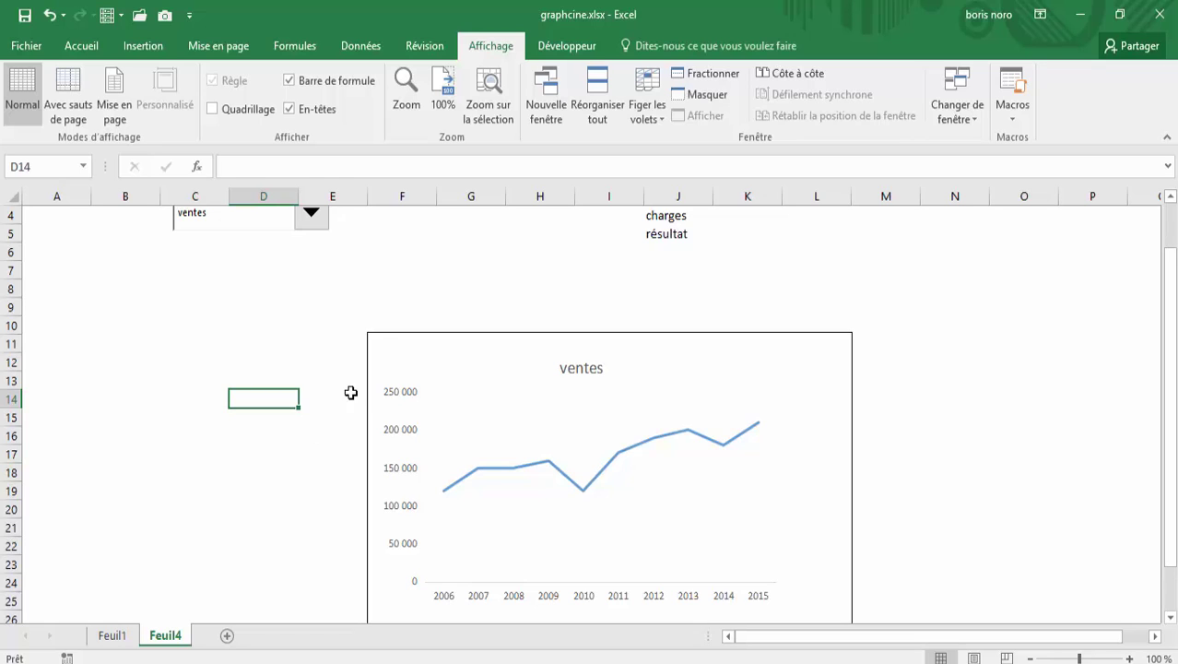
{"action": "left_click", "coordinate": [378, 335]}
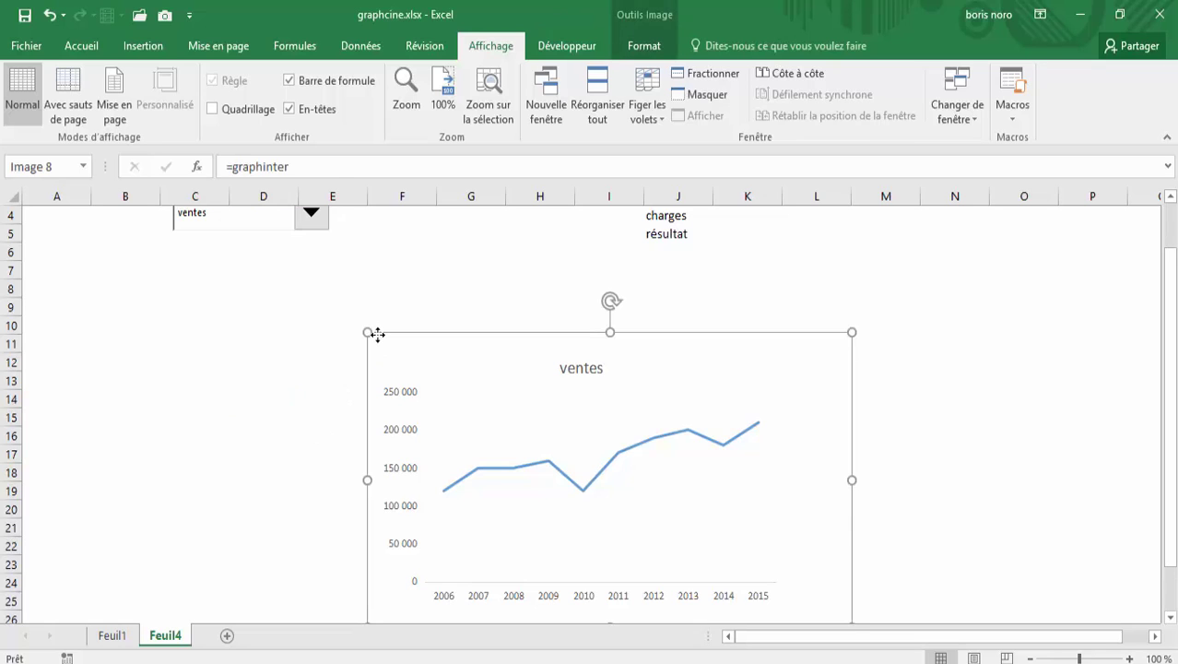
{"action": "right_click", "coordinate": [378, 336]}
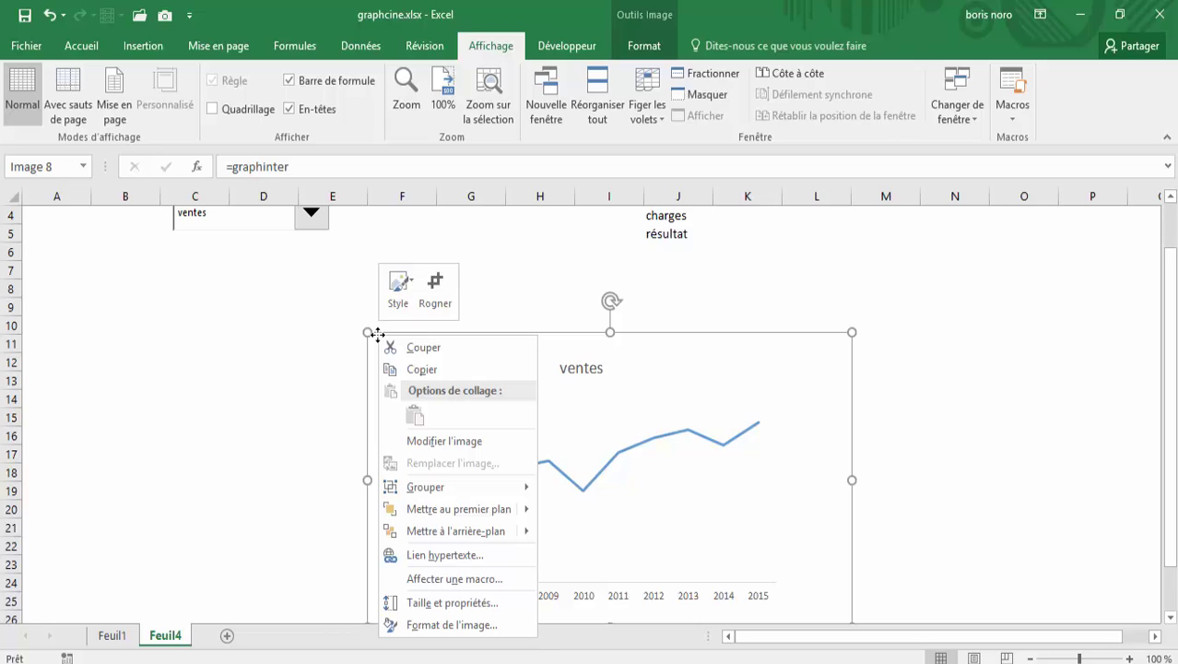
{"action": "left_click", "coordinate": [426, 626]}
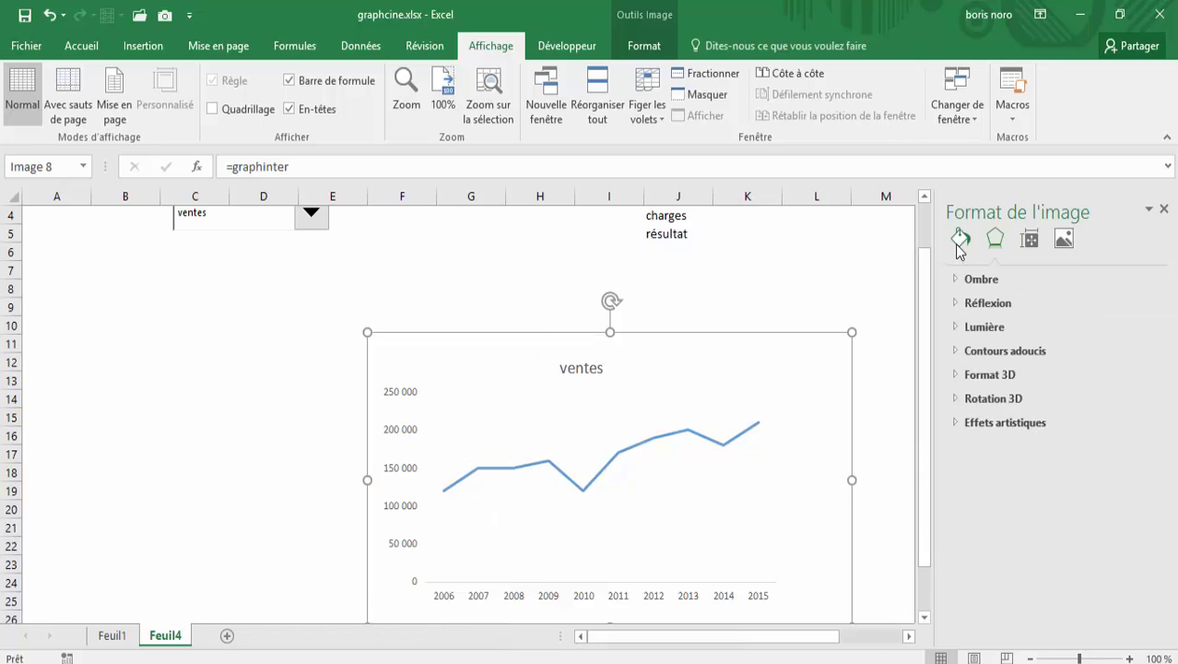
{"action": "left_click", "coordinate": [960, 240]}
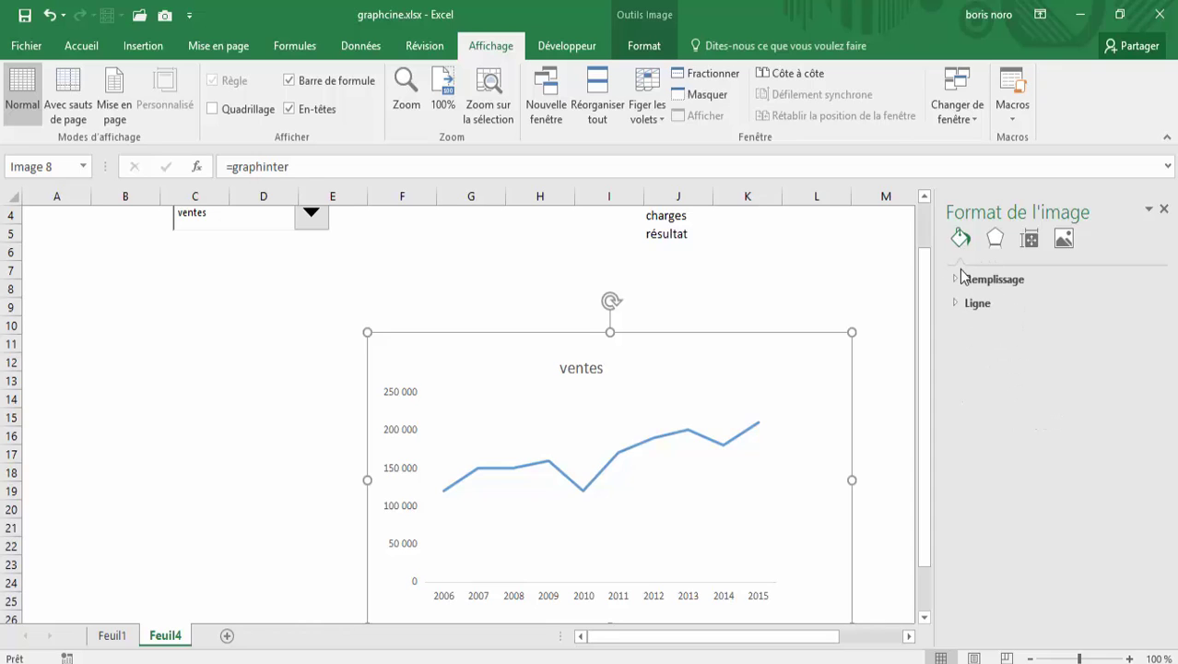
{"action": "left_click", "coordinate": [959, 304]}
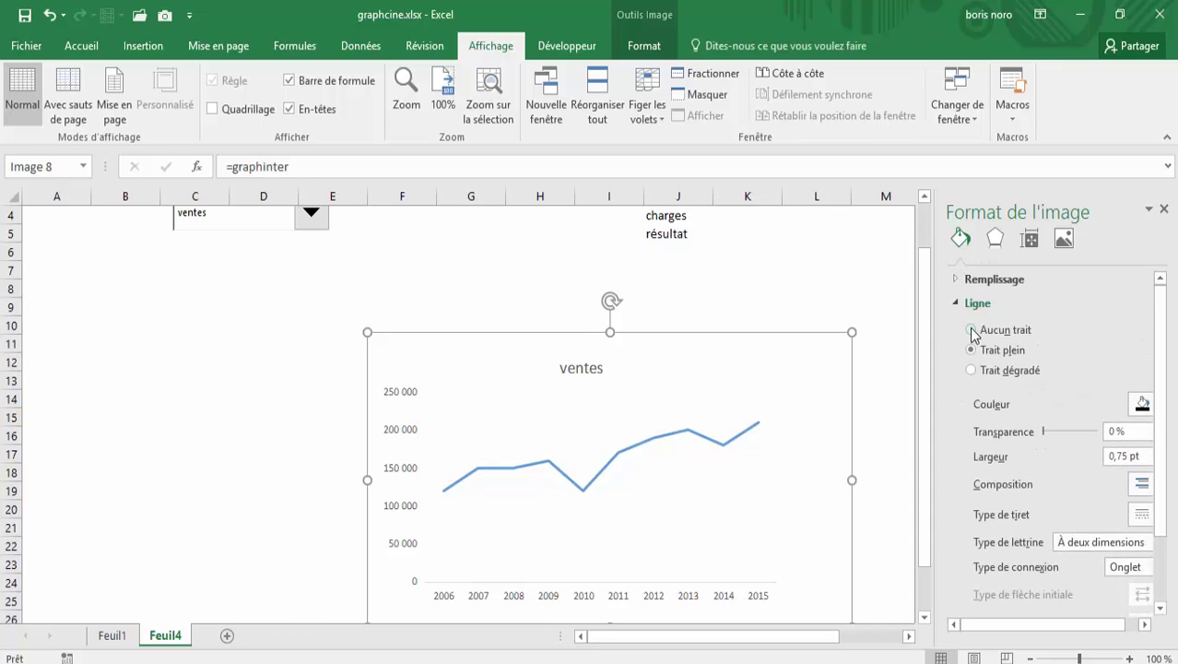
{"action": "left_click", "coordinate": [970, 330]}
{"action": "left_click", "coordinate": [878, 310]}
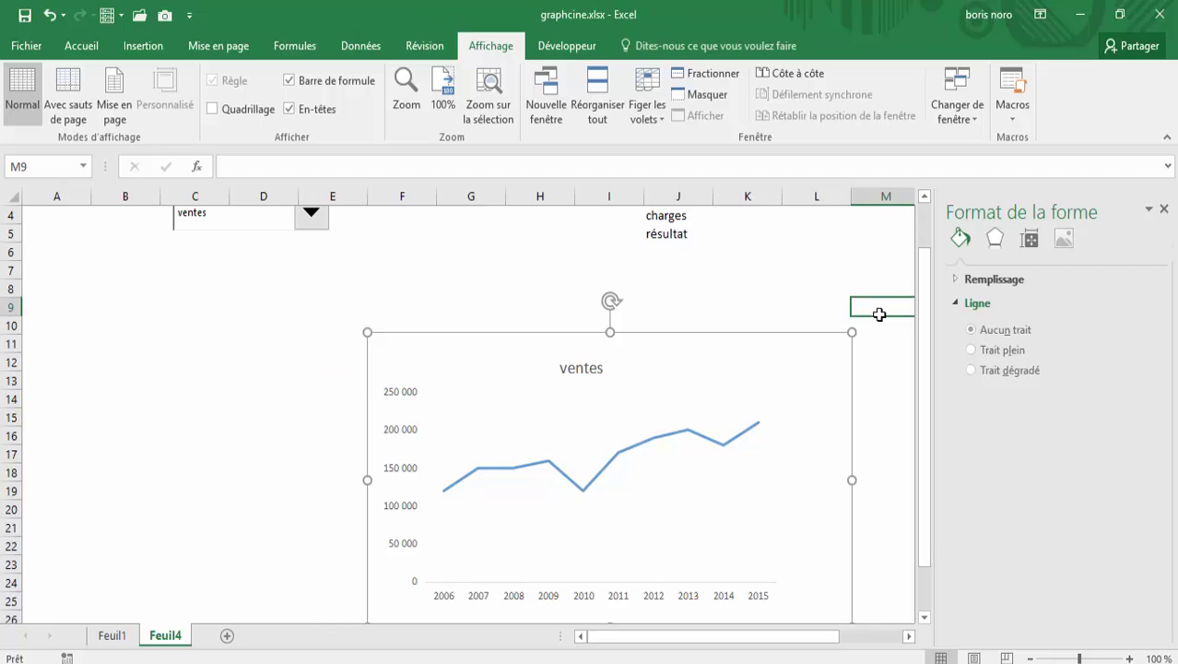
Shrink the combo box in both width and height, keeping its upper-left corner in place
{"action": "scroll", "coordinate": [294, 433], "scroll_direction": "up", "scroll_amount": 1}
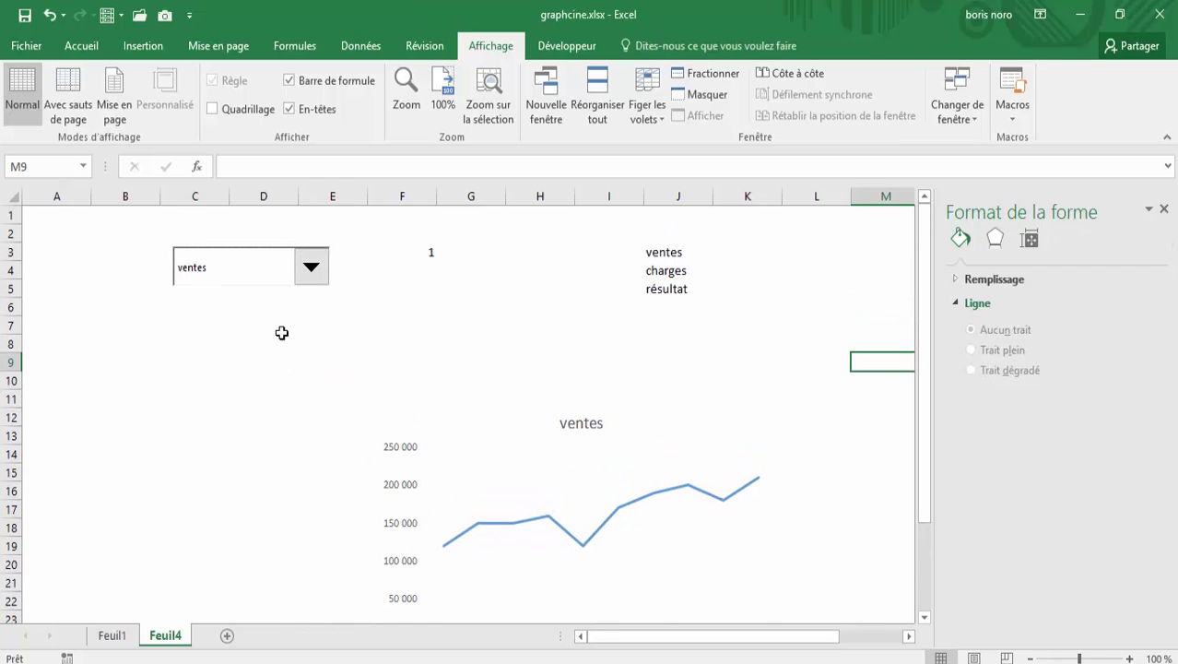
{"action": "left_click", "coordinate": [290, 281]}
{"action": "left_click", "coordinate": [293, 290]}
{"action": "left_click", "coordinate": [299, 256], "text": "ctrl"}
{"action": "right_click", "coordinate": [299, 256]}
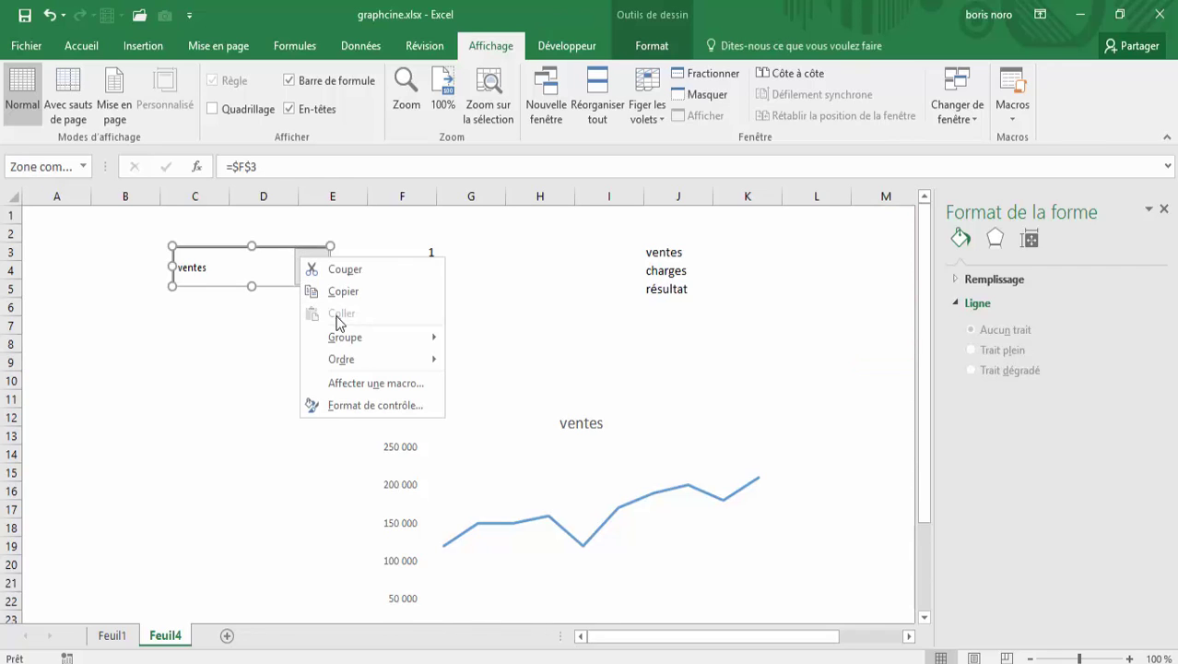
{"action": "left_click", "coordinate": [223, 350]}
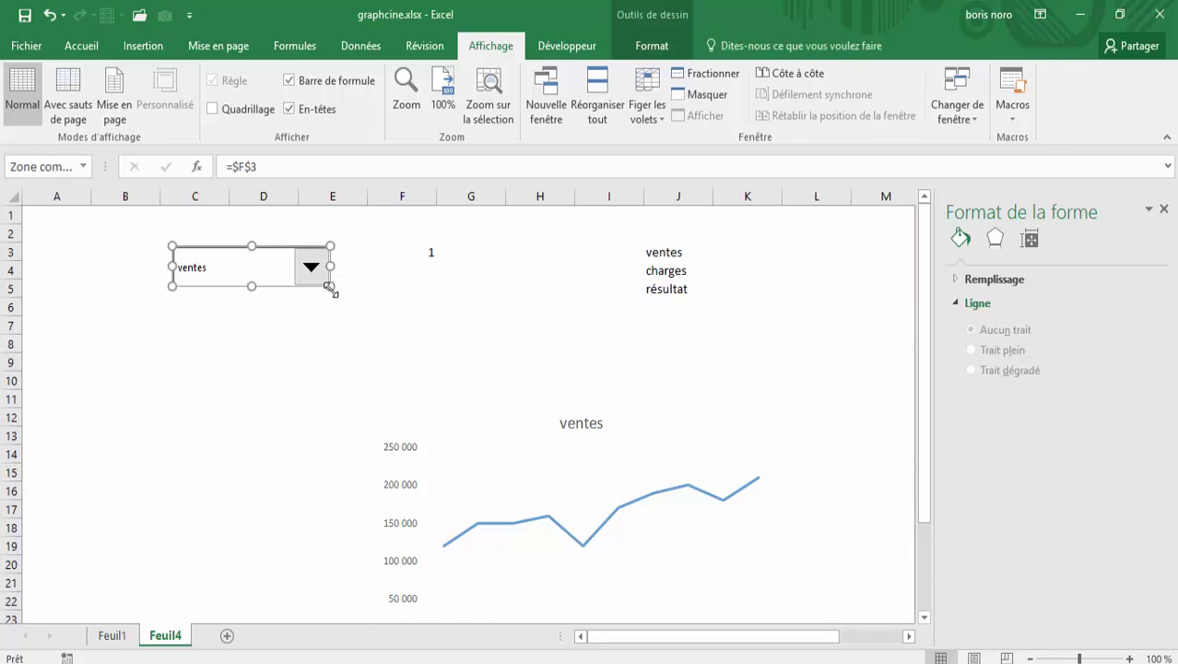
{"action": "left_click_drag", "start_coordinate": [330, 288], "coordinate": [302, 273]}
Send the linked chart picture to the back (Mettre à l'arrière-plan)
{"action": "left_click", "coordinate": [451, 439]}
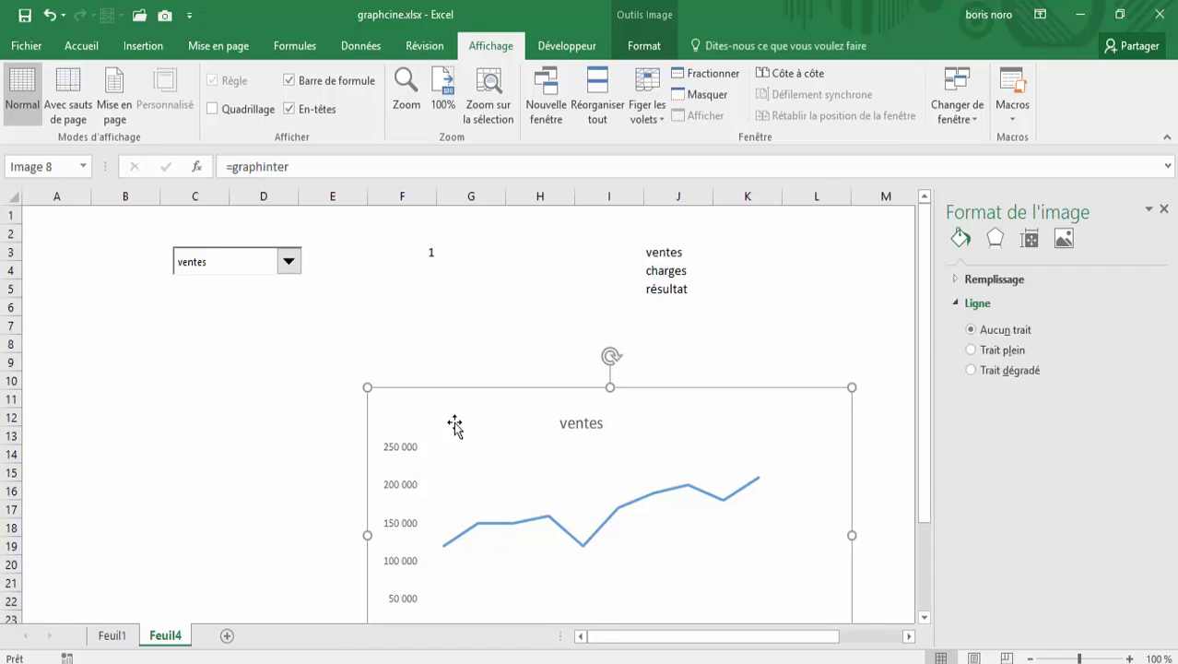
{"action": "right_click", "coordinate": [454, 423]}
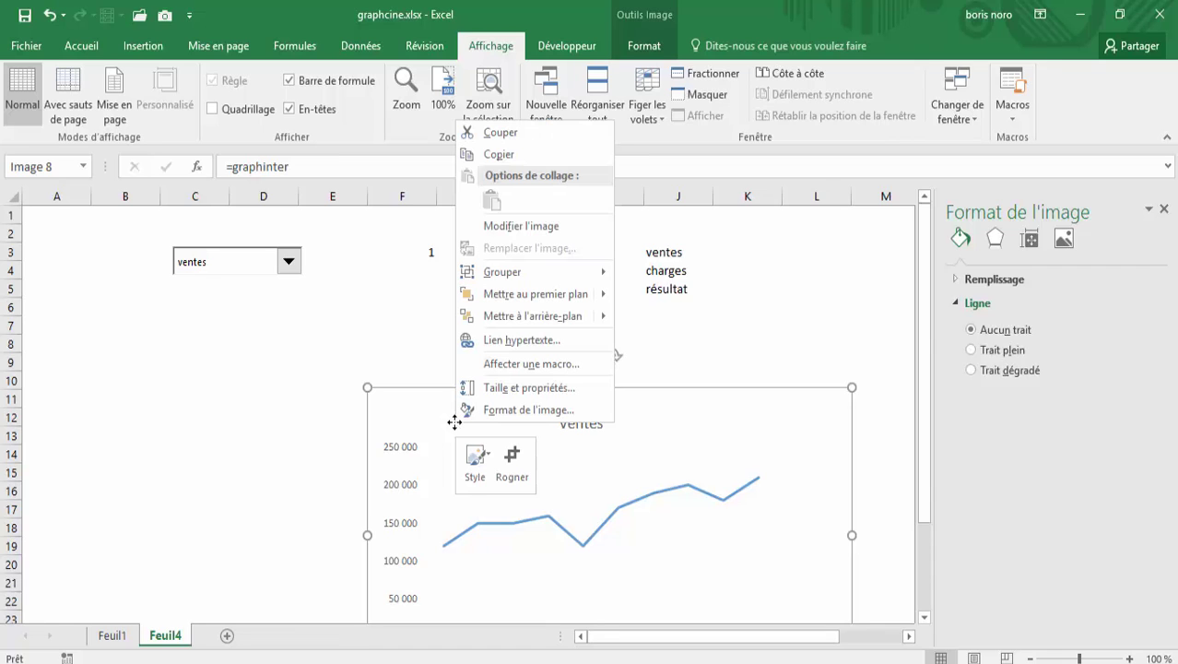
{"action": "mouse_move", "coordinate": [517, 316]}
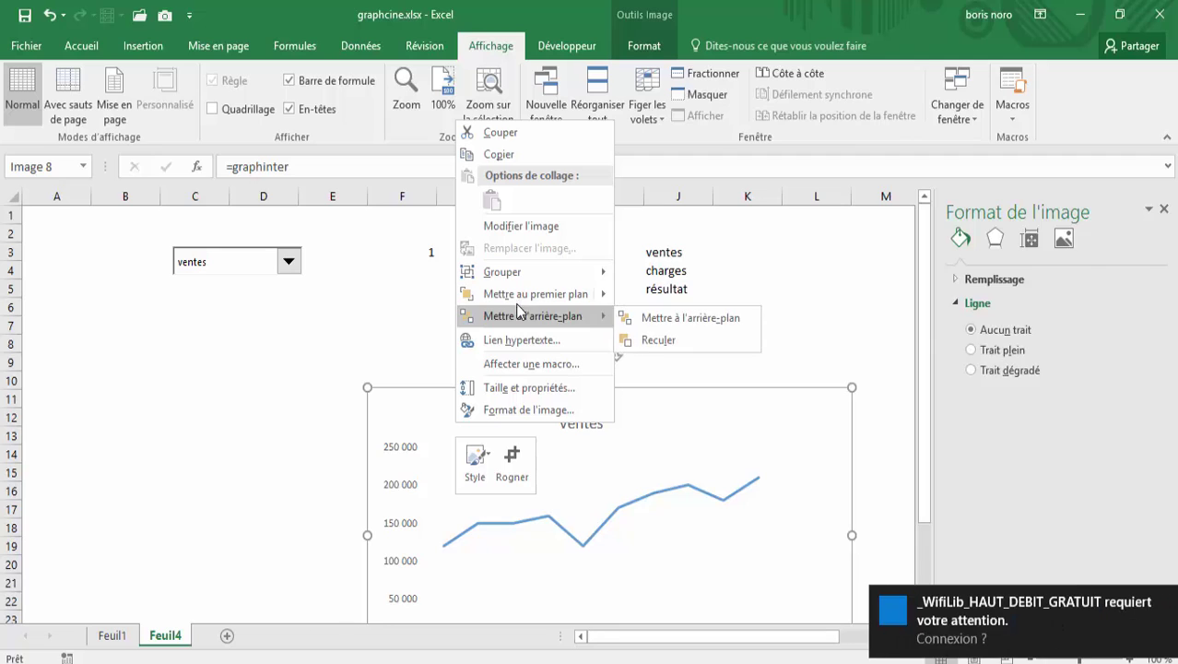
{"action": "left_click", "coordinate": [632, 320]}
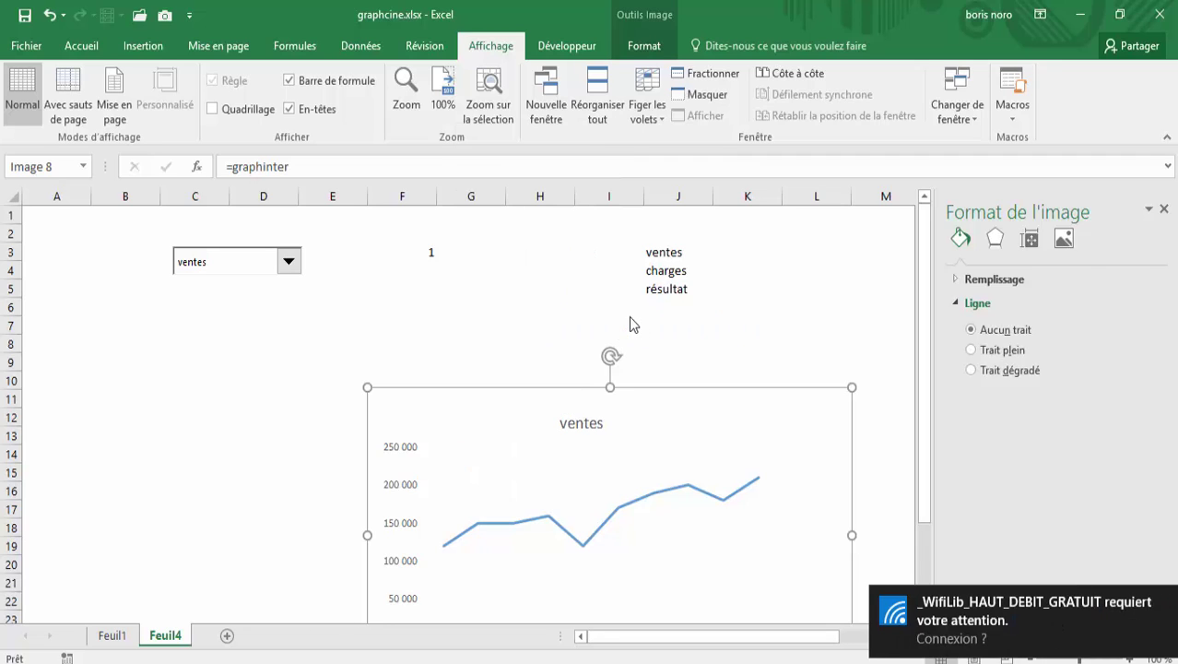
{"action": "left_click", "coordinate": [318, 416]}
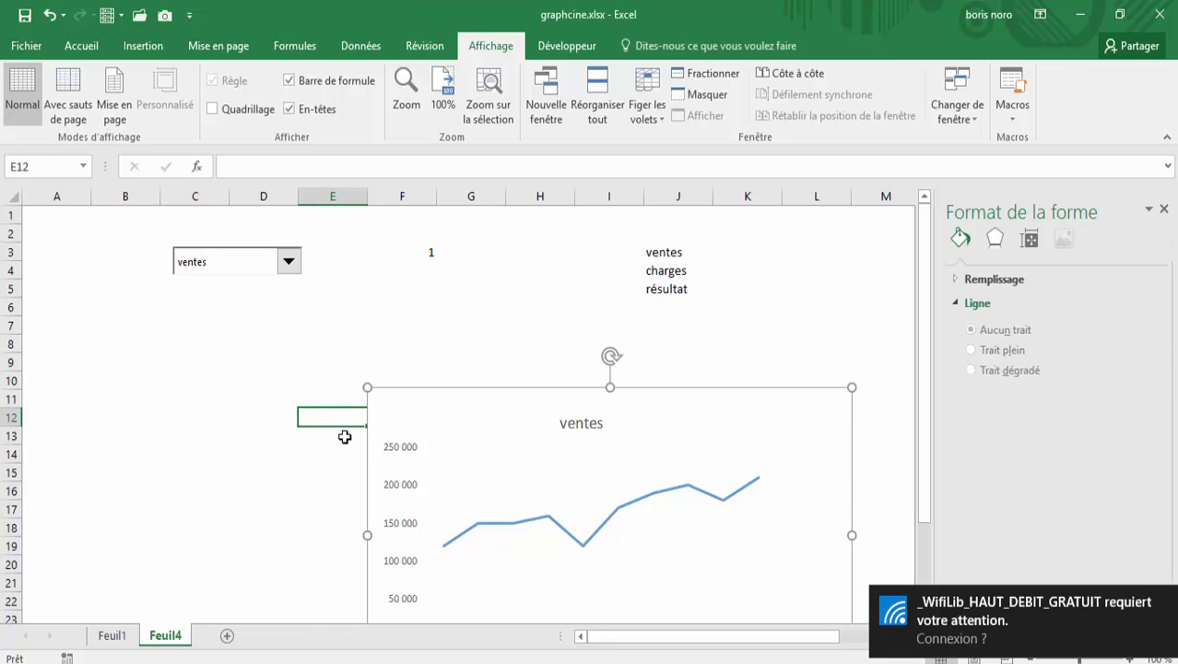
Move the chart picture behind the combo box and enlarge it to span about columns B to K, rows 2 to 22
{"action": "left_click", "coordinate": [405, 405]}
{"action": "left_click_drag", "start_coordinate": [371, 386], "coordinate": [185, 253]}
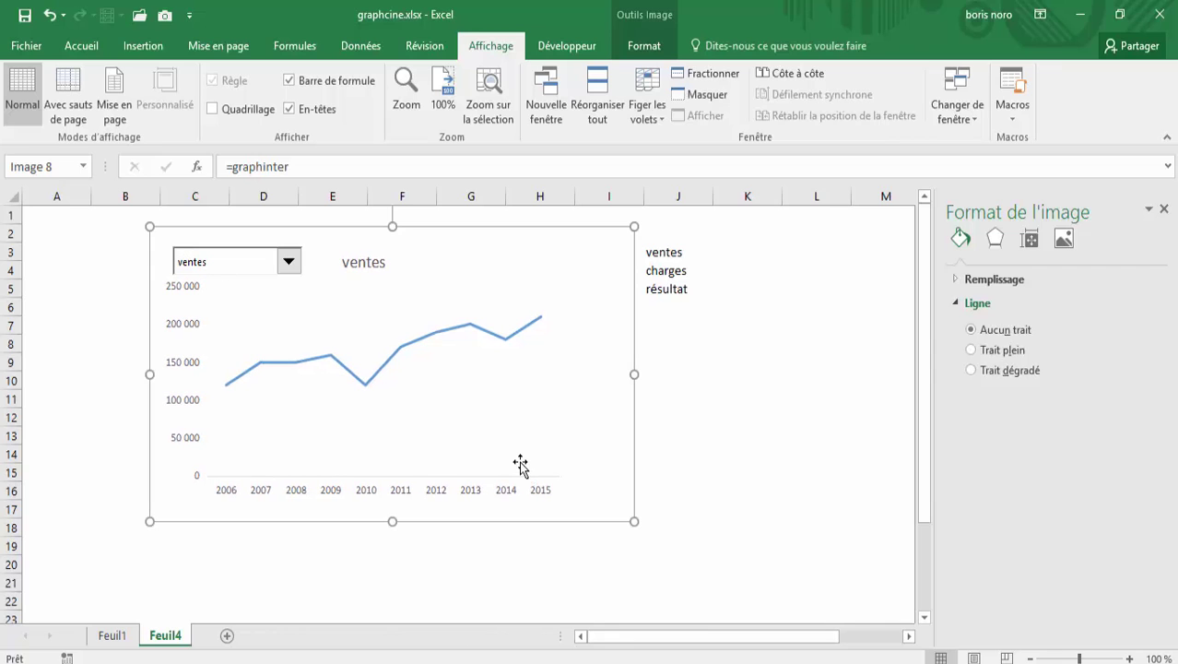
{"action": "left_click_drag", "start_coordinate": [634, 373], "coordinate": [785, 391]}
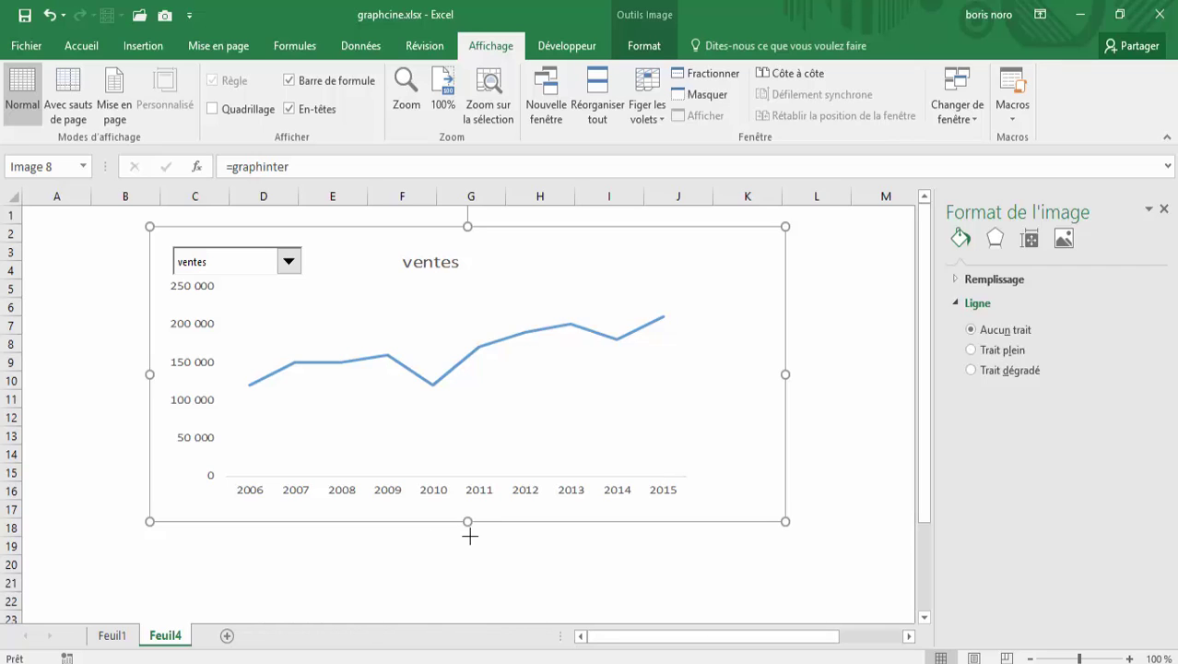
{"action": "left_click_drag", "start_coordinate": [469, 535], "coordinate": [469, 609]}
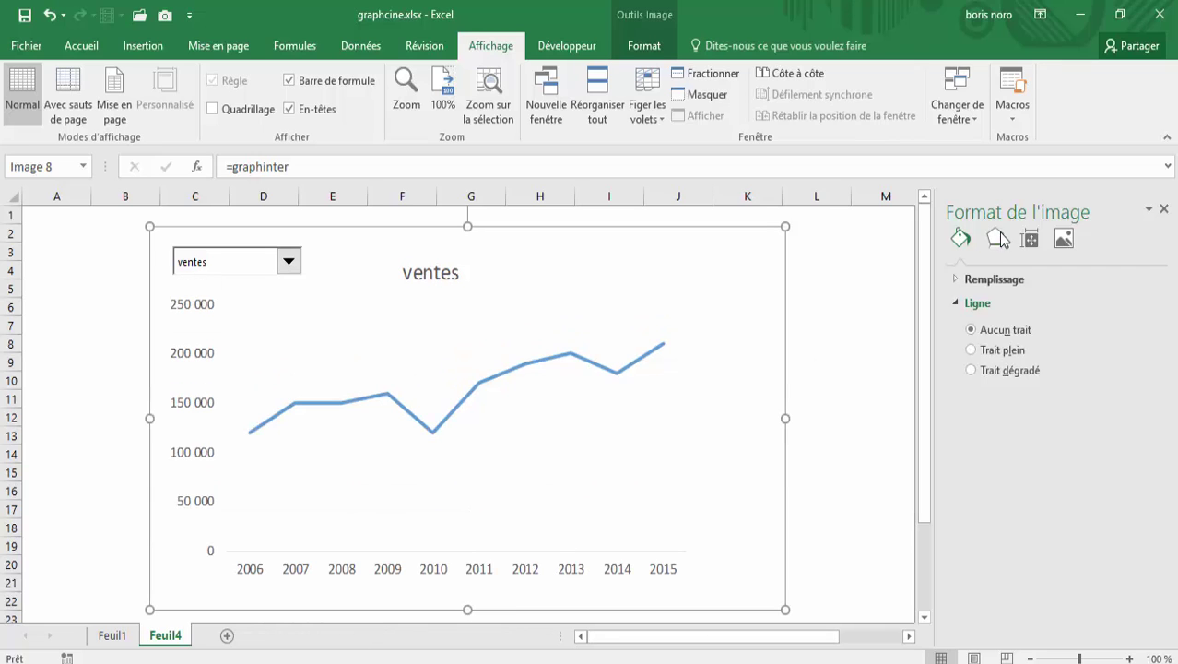
{"action": "left_click", "coordinate": [1164, 210]}
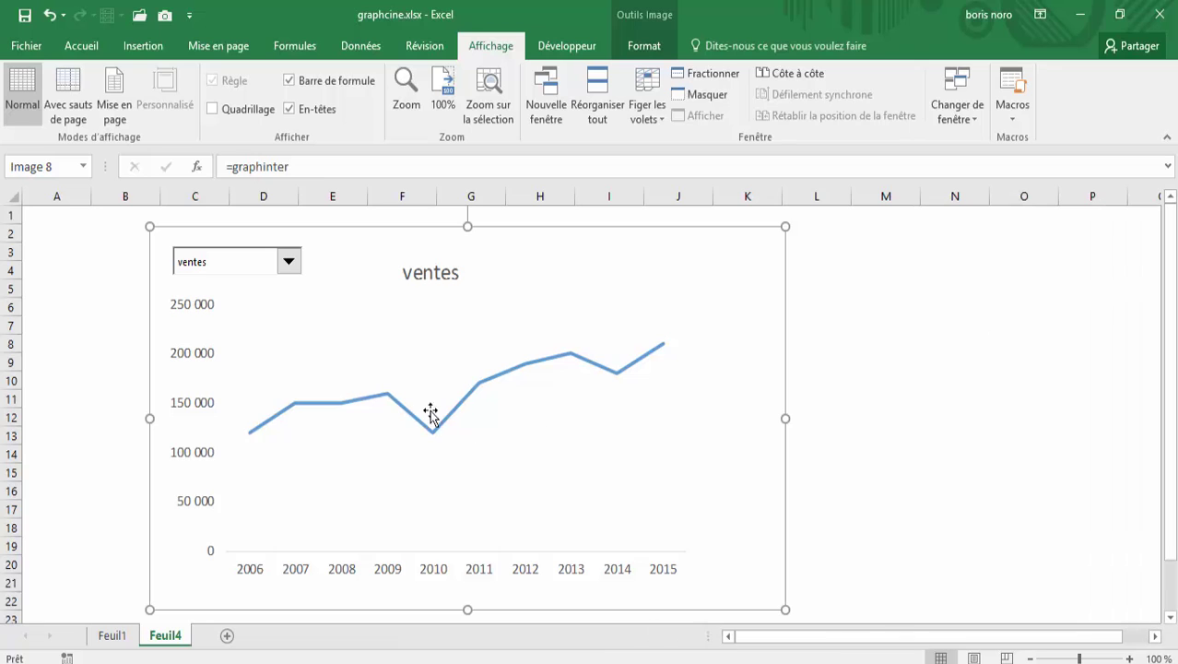
{"action": "left_click", "coordinate": [883, 349]}
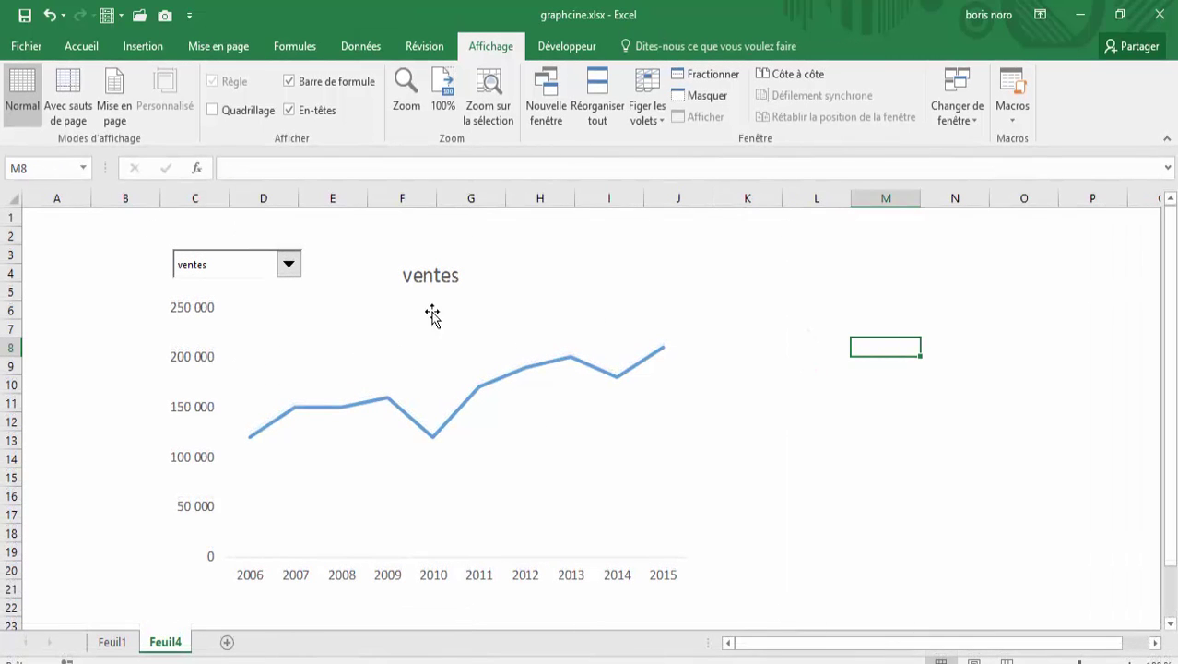
Test the finished display by switching the combo box to charges, résultat and back to ventes
{"action": "left_click", "coordinate": [289, 265]}
{"action": "left_click", "coordinate": [275, 296]}
{"action": "left_click", "coordinate": [289, 266]}
{"action": "left_click", "coordinate": [272, 305]}
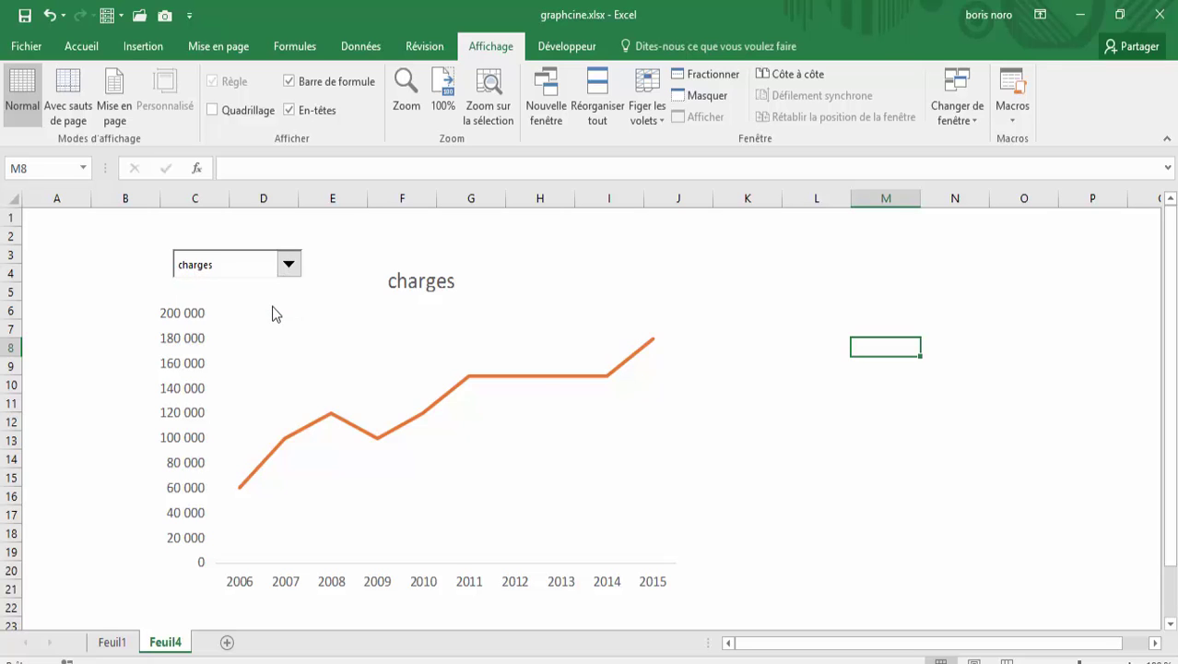
{"action": "left_click", "coordinate": [282, 274]}
{"action": "left_click", "coordinate": [281, 279]}
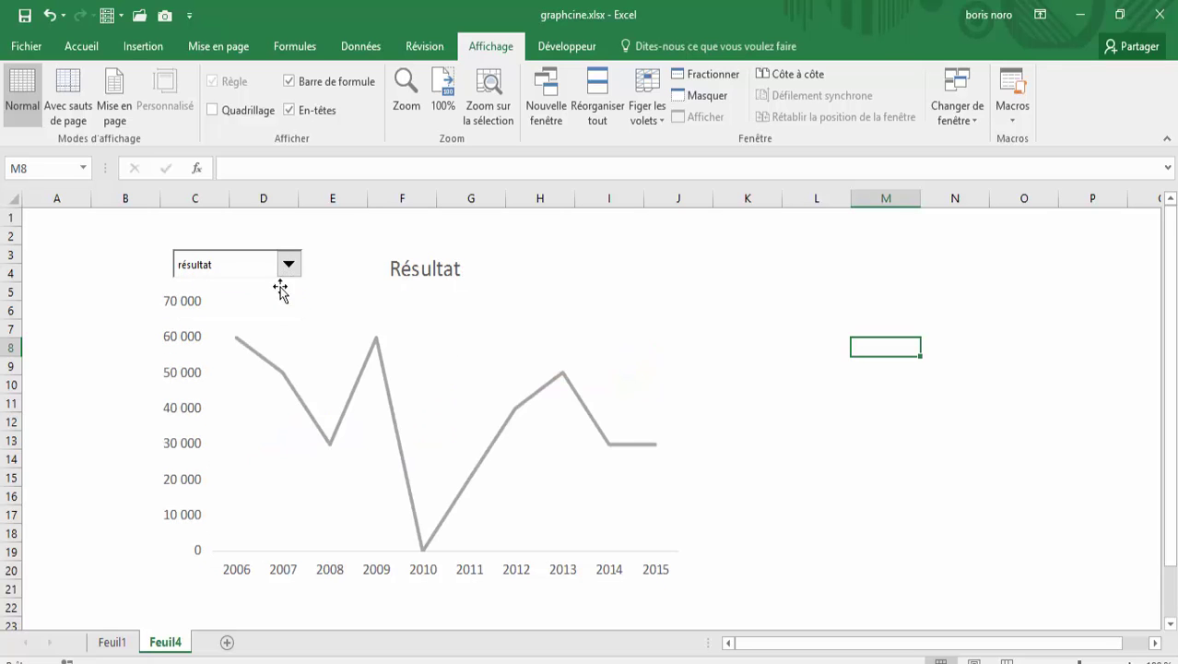
{"action": "left_click", "coordinate": [967, 352]}
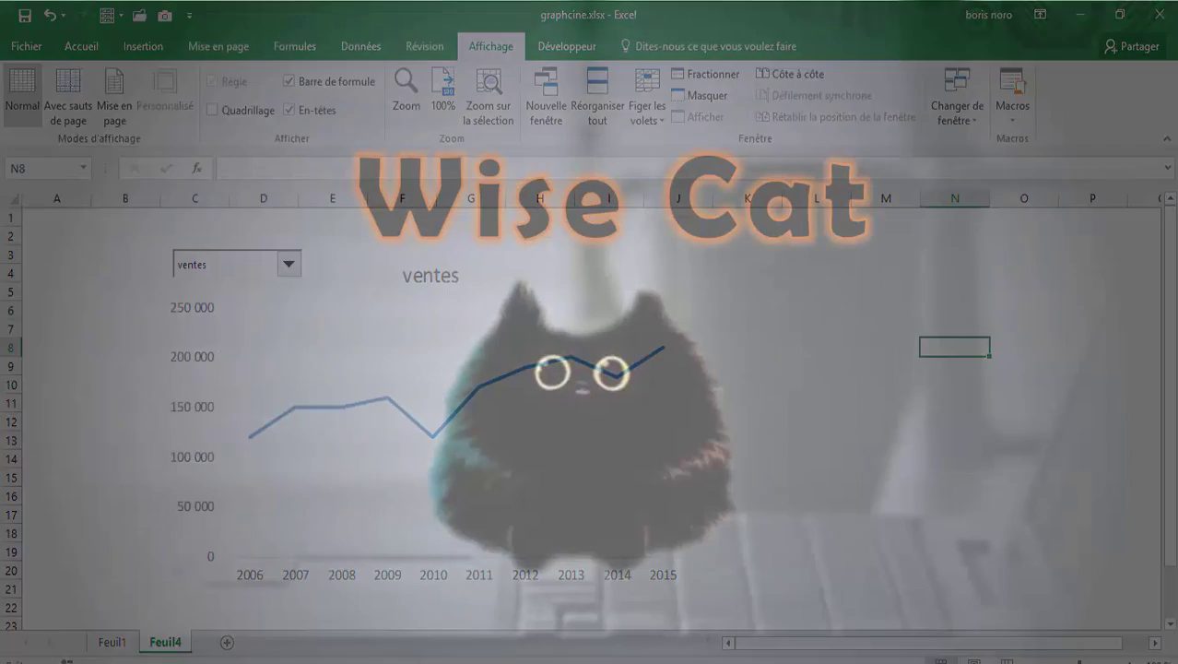